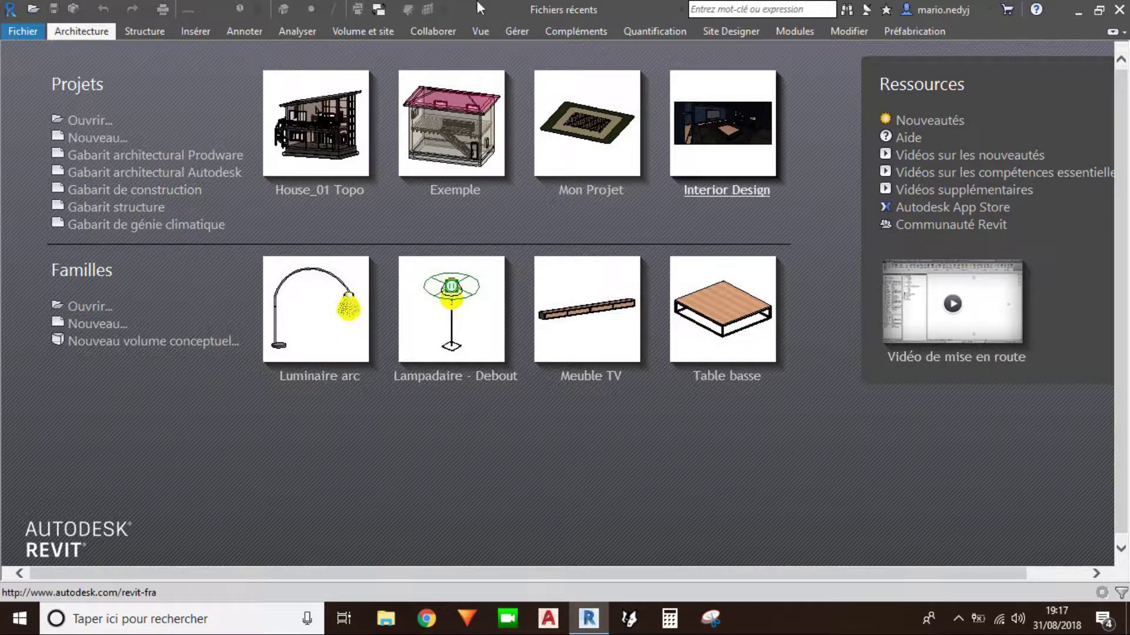
Step: Start a new project, look at the templates and project-template option, then cancel
{"action": "left_click", "coordinate": [571, 12]}
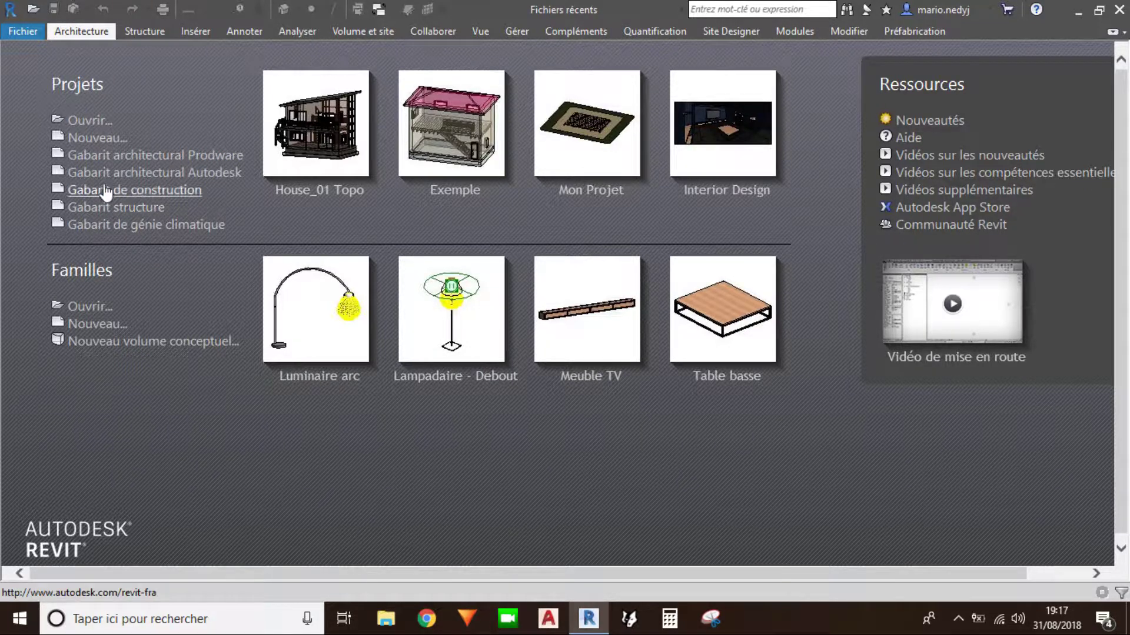
{"action": "left_click", "coordinate": [91, 139]}
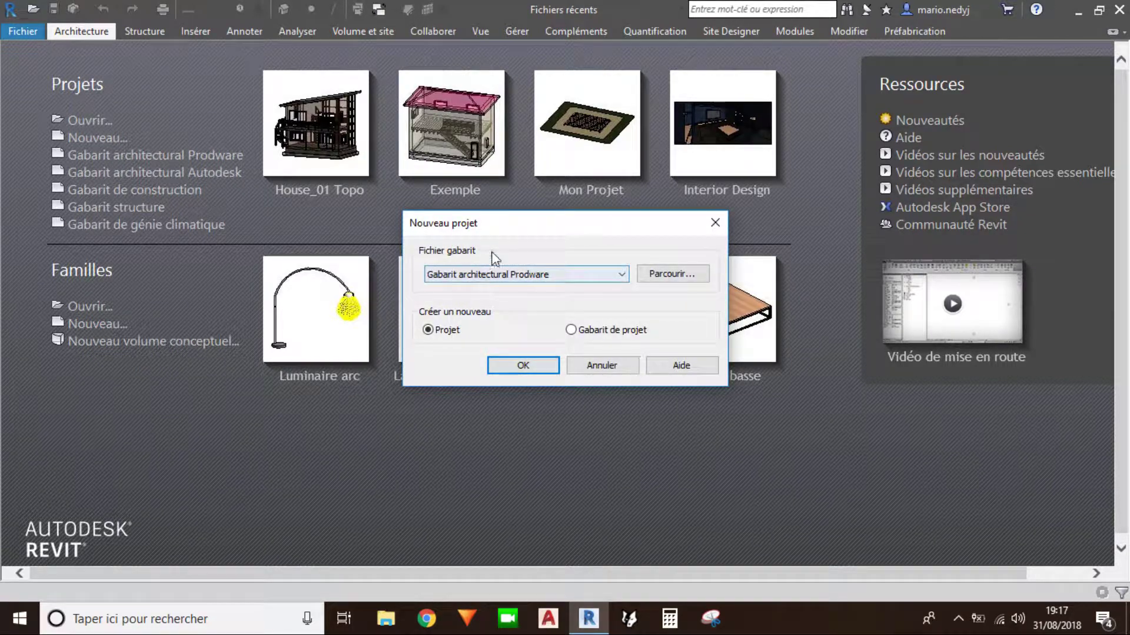
{"action": "left_click_drag", "start_coordinate": [507, 228], "coordinate": [498, 191]}
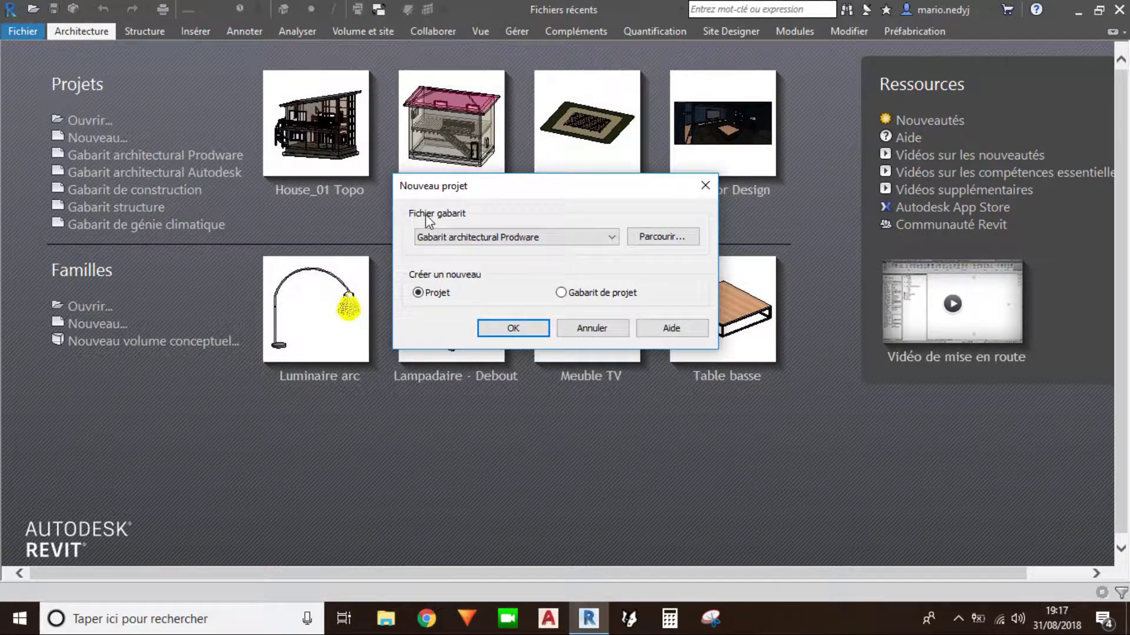
{"action": "left_click", "coordinate": [527, 241]}
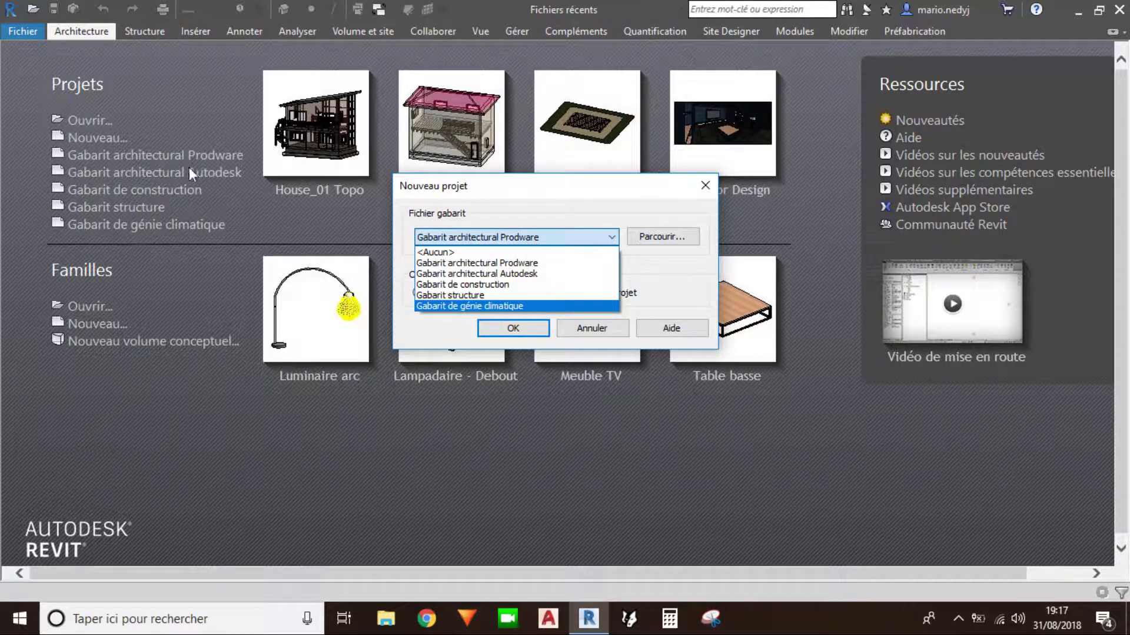
{"action": "left_click", "coordinate": [655, 235]}
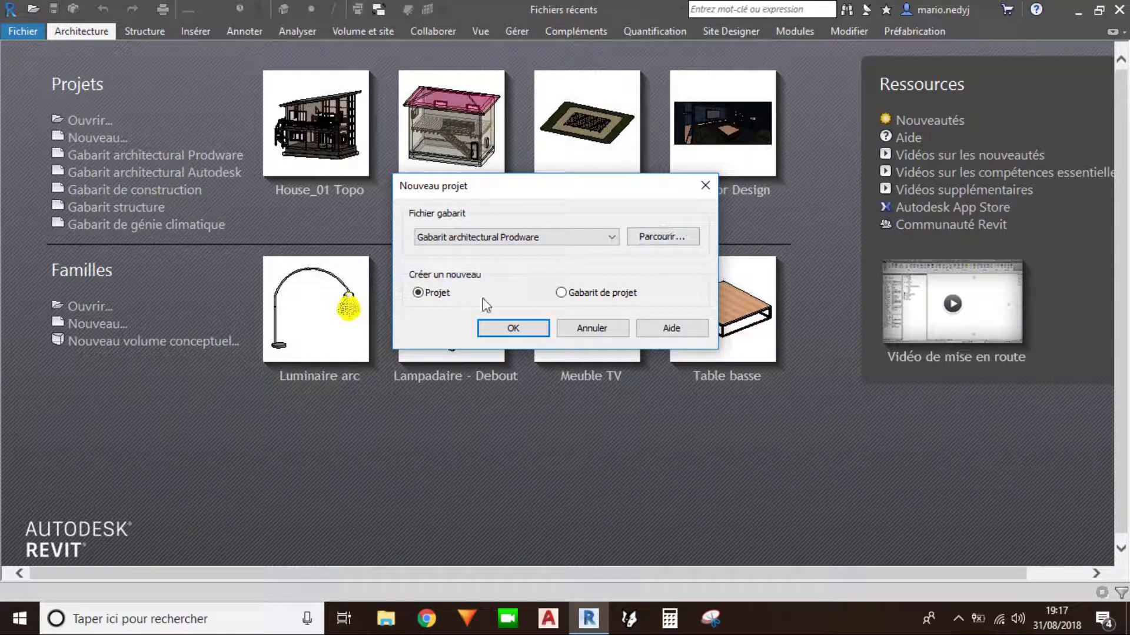
{"action": "left_click_drag", "start_coordinate": [524, 186], "coordinate": [478, 139]}
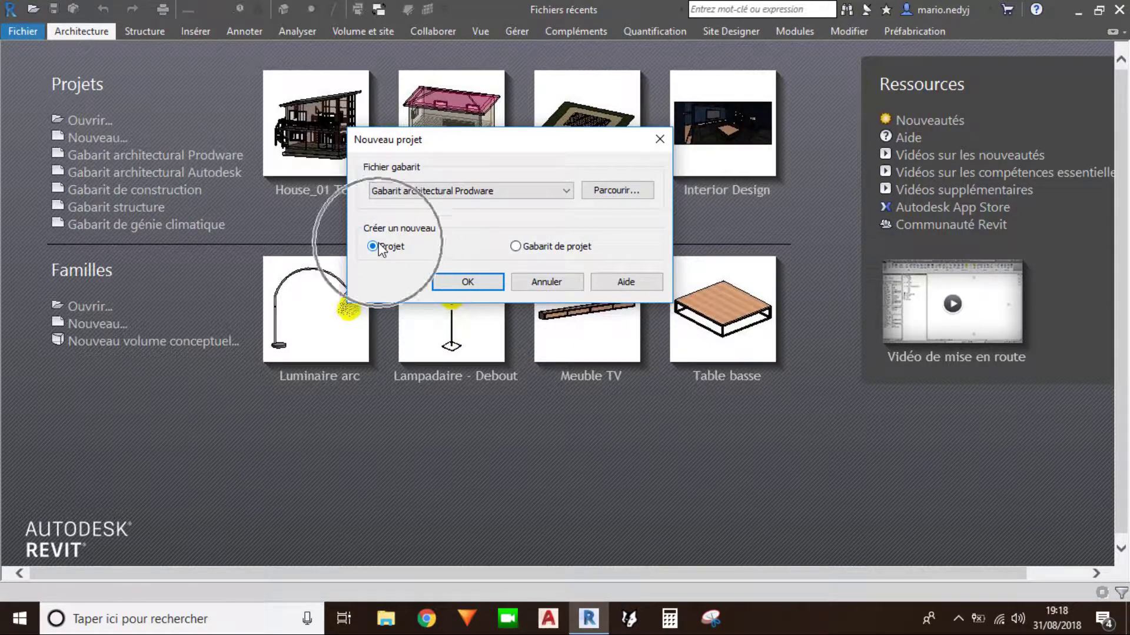
{"action": "left_click", "coordinate": [538, 247]}
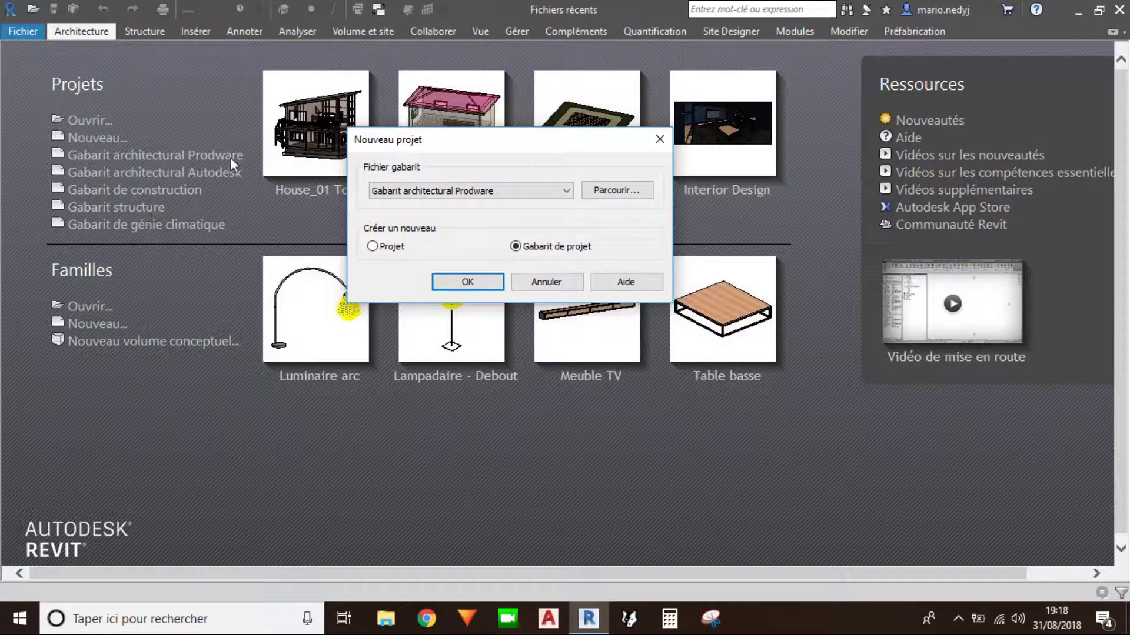
{"action": "left_click", "coordinate": [546, 282]}
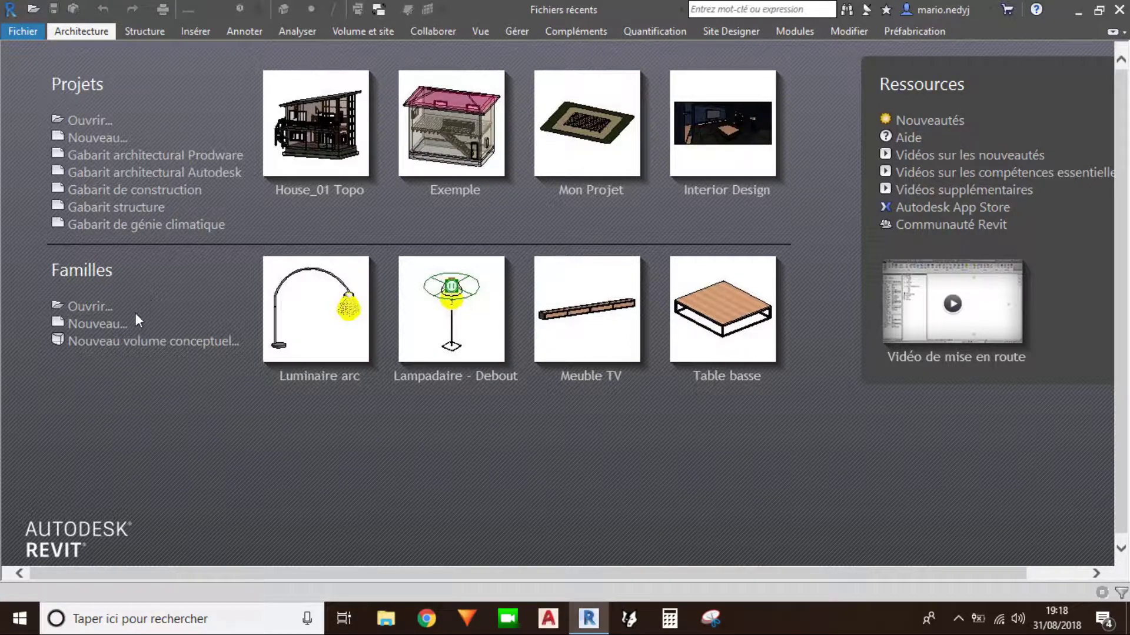
Step: Start a new family, scroll through the family templates, then cancel
{"action": "left_click", "coordinate": [106, 334]}
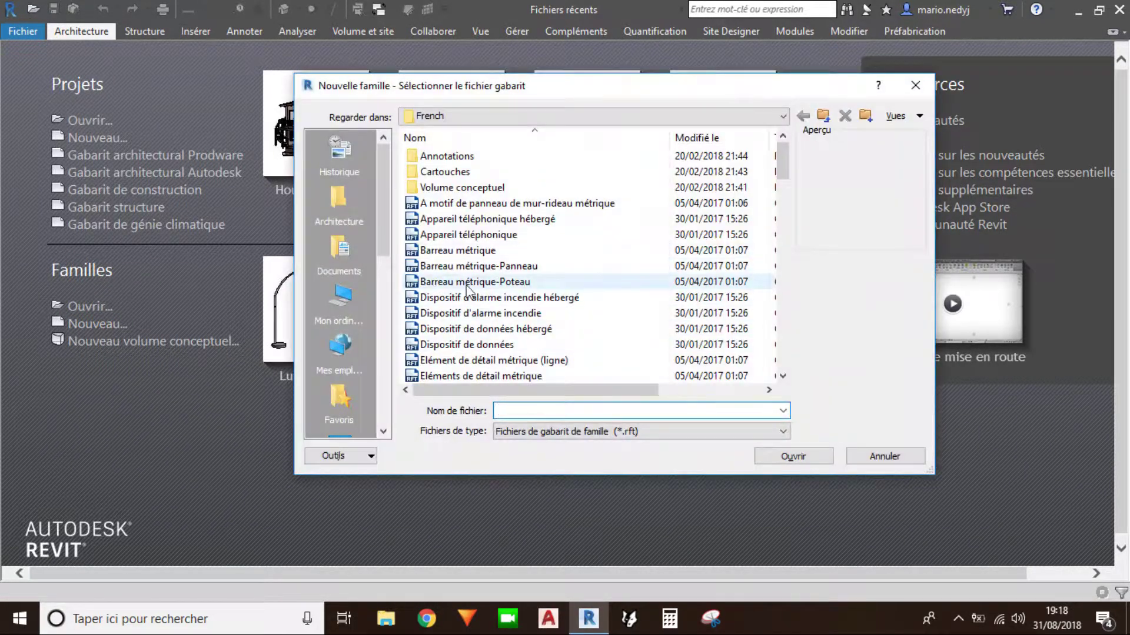
{"action": "scroll", "coordinate": [468, 300], "scroll_direction": "down", "scroll_amount": 2}
{"action": "scroll", "coordinate": [468, 300], "scroll_direction": "down", "scroll_amount": 1}
{"action": "scroll", "coordinate": [469, 311], "scroll_direction": "down", "scroll_amount": 2}
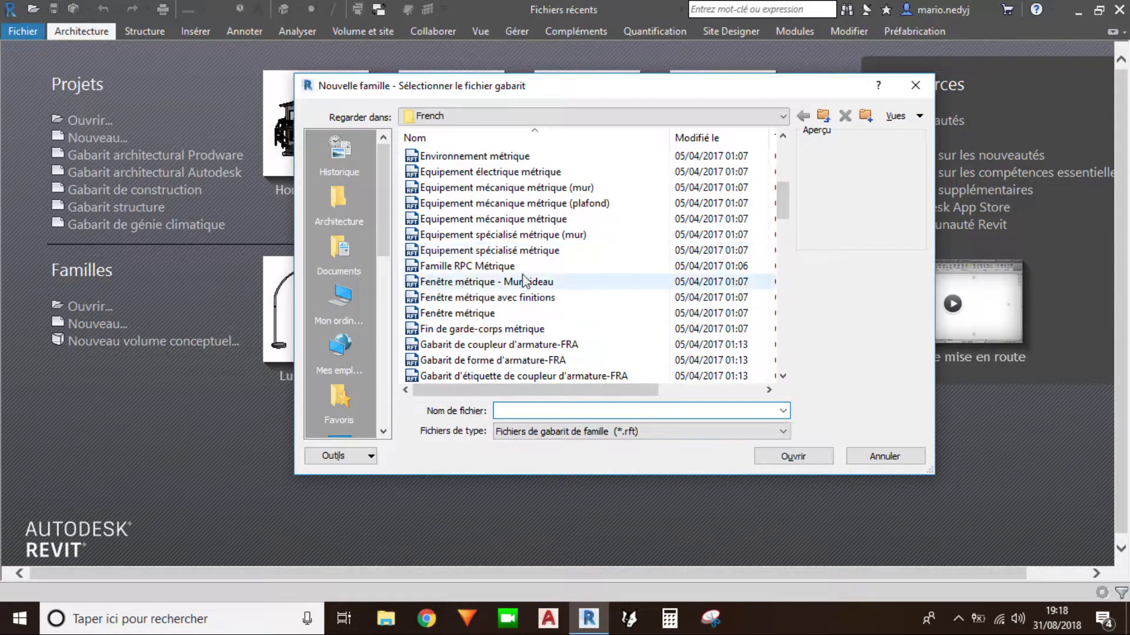
{"action": "scroll", "coordinate": [470, 326], "scroll_direction": "down", "scroll_amount": 2}
{"action": "left_click", "coordinate": [887, 462]}
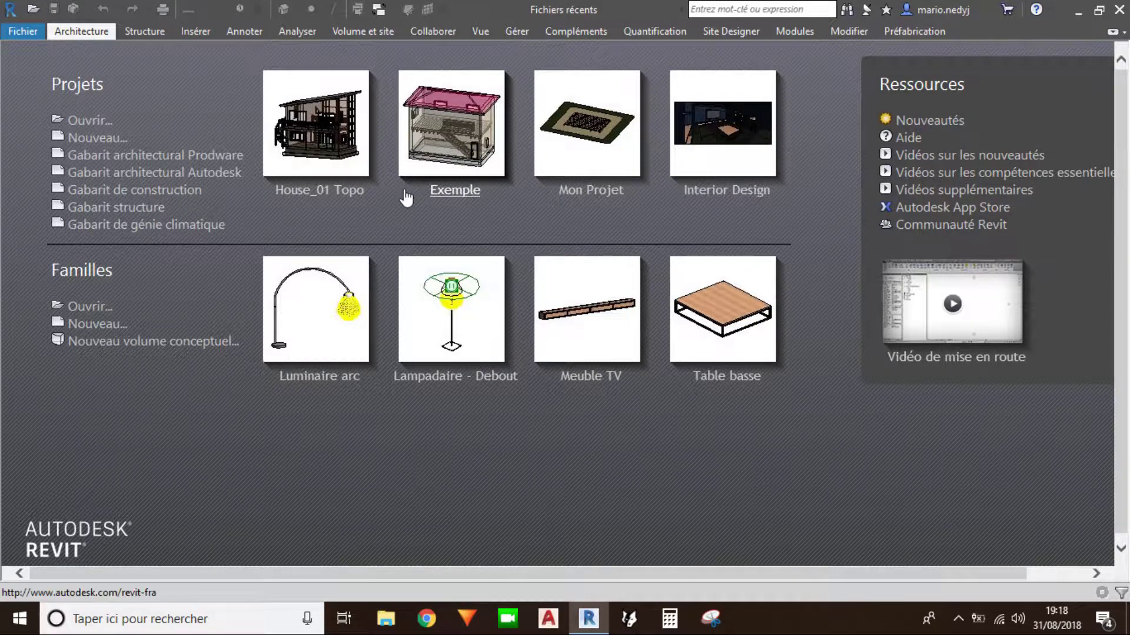
Step: Open House_01 Topo and browse the Insérer, Annoter and Architecture ribbon tabs
{"action": "left_click", "coordinate": [366, 199]}
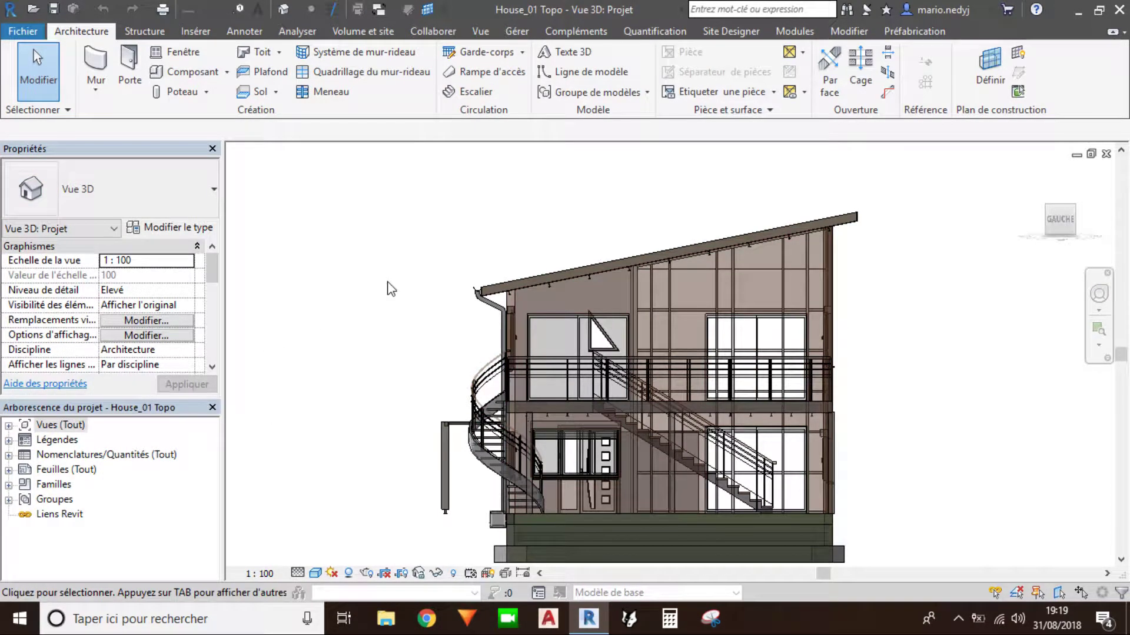
{"action": "scroll", "coordinate": [459, 309], "scroll_direction": "down", "scroll_amount": 2}
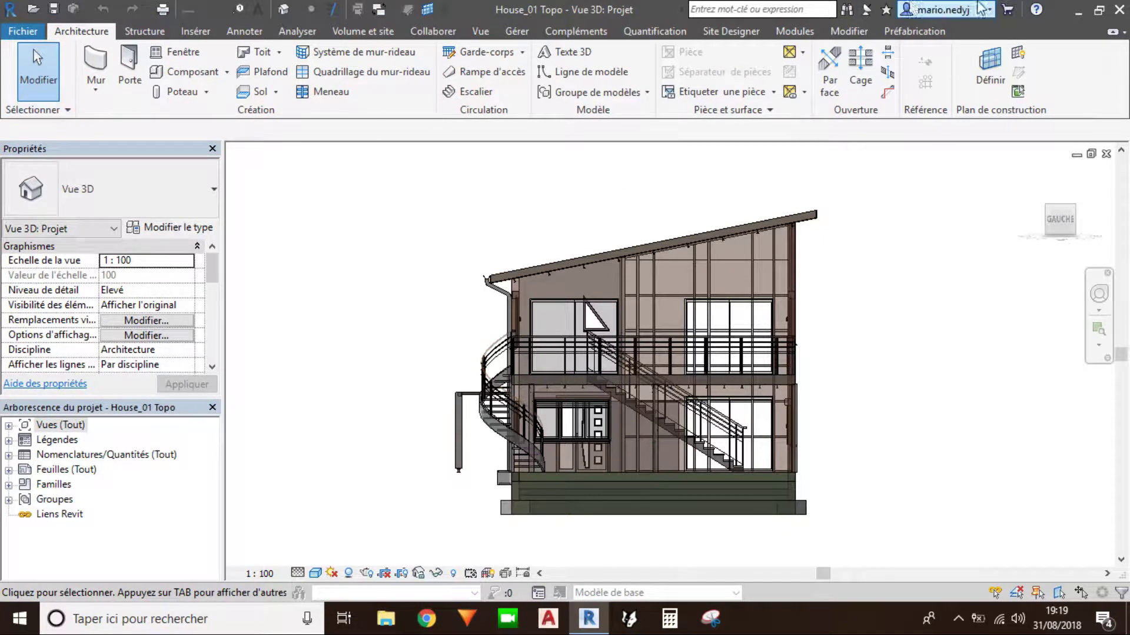
{"action": "left_click", "coordinate": [198, 30]}
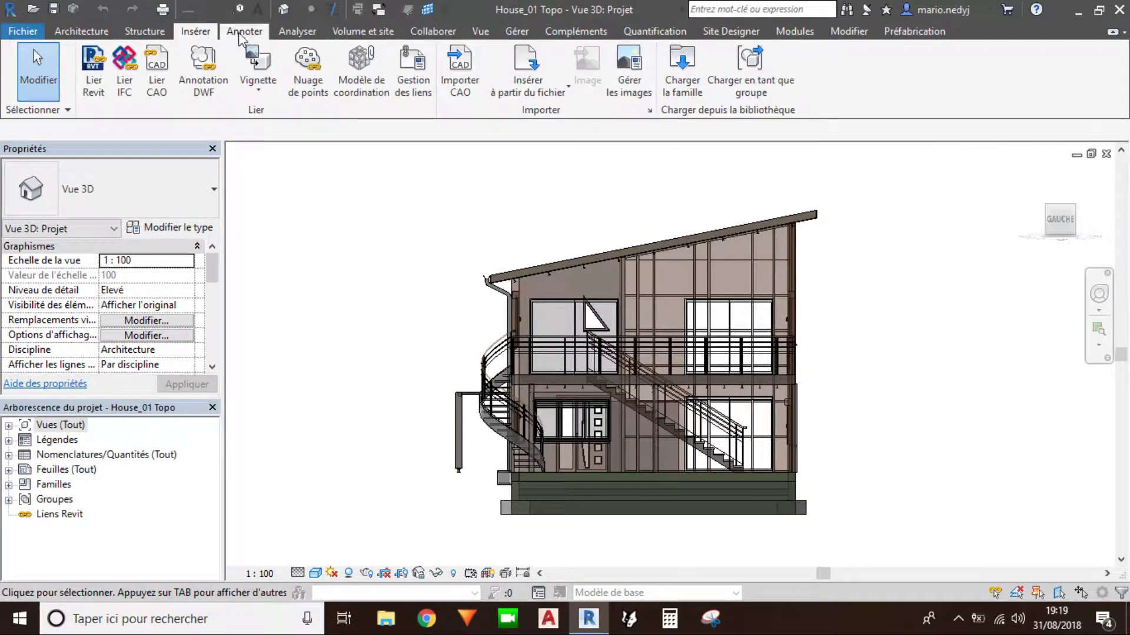
{"action": "left_click", "coordinate": [259, 35]}
{"action": "left_click", "coordinate": [82, 31]}
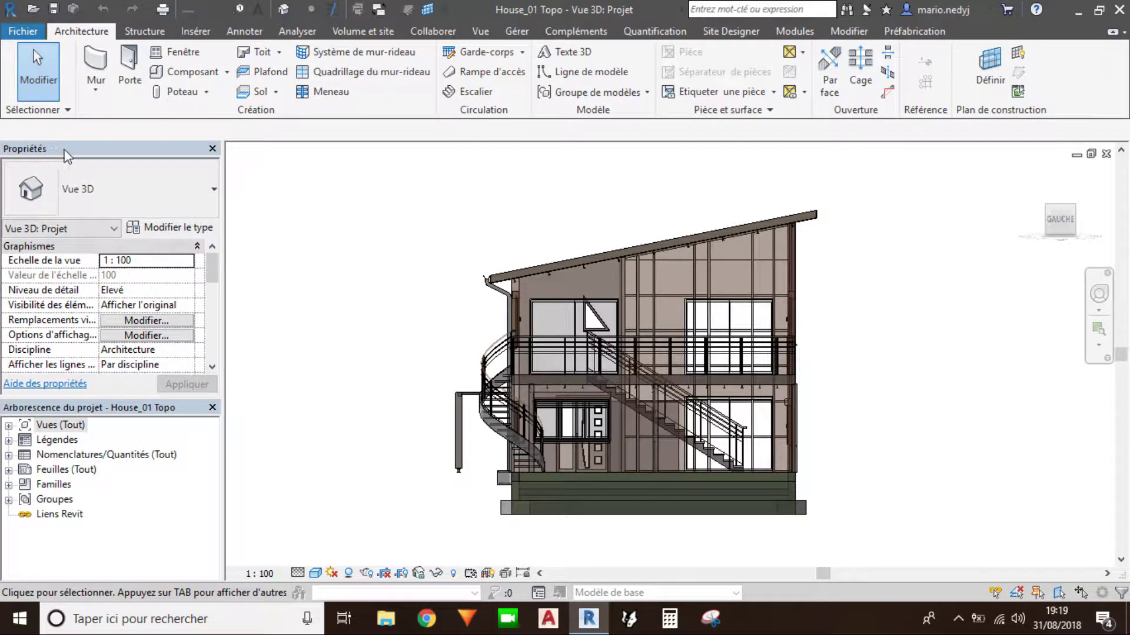
Step: Dock the Propriétés palette on the right edge and pan the house left
{"action": "left_click_drag", "start_coordinate": [67, 155], "coordinate": [1105, 234]}
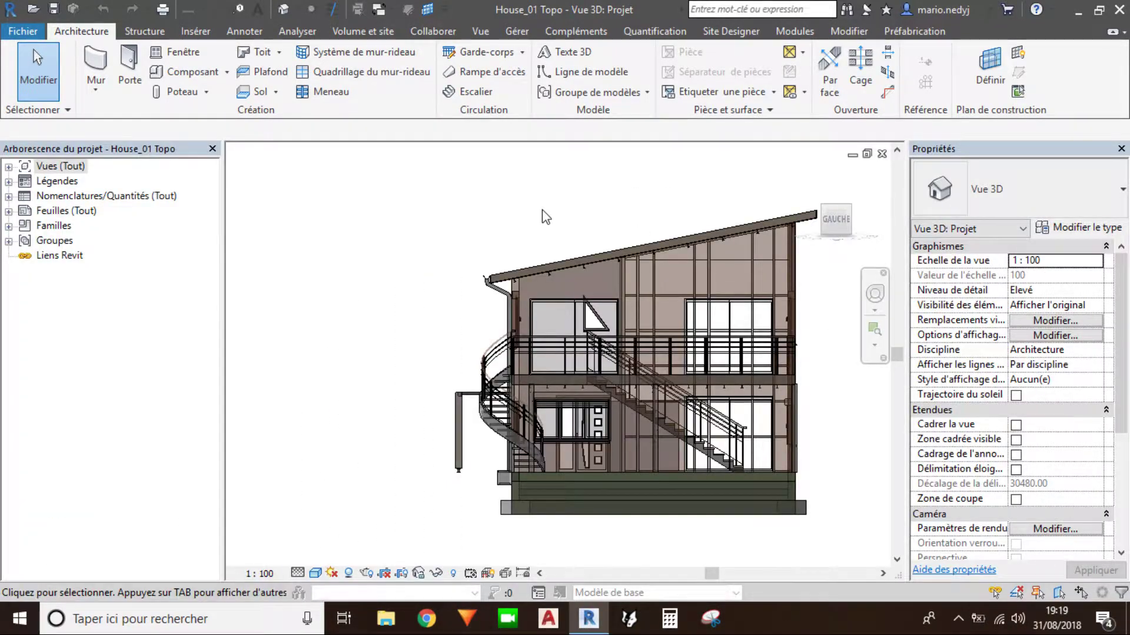
{"action": "middle_click_drag", "start_coordinate": [546, 217], "coordinate": [449, 227]}
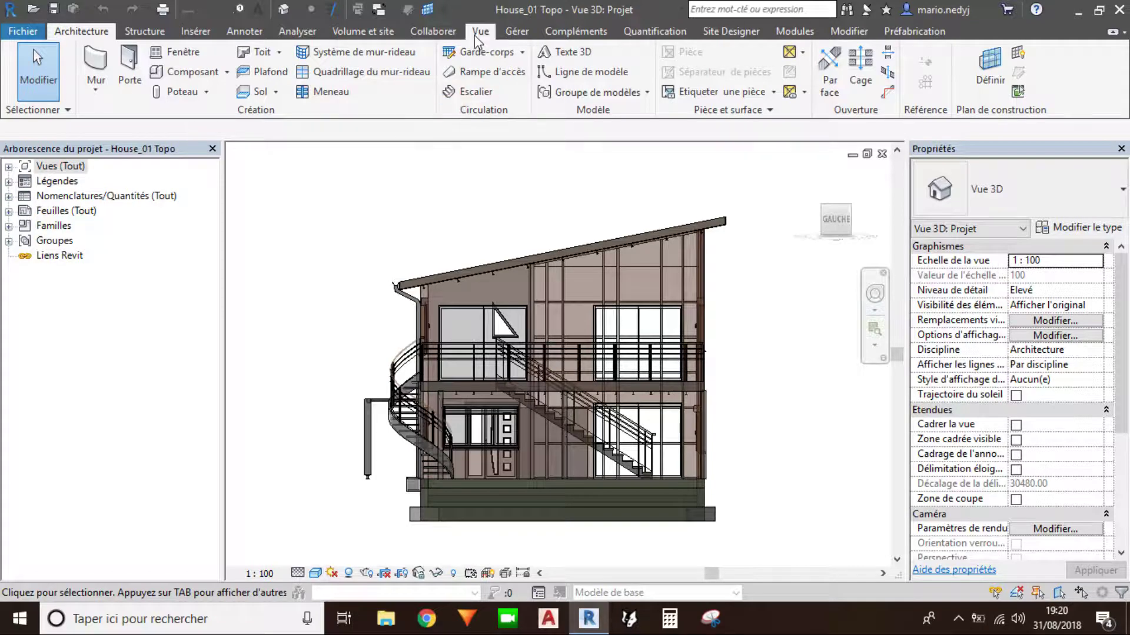
Step: Show the quick access toolbar below the ribbon and add the Mur tool to it
{"action": "left_click", "coordinate": [446, 10]}
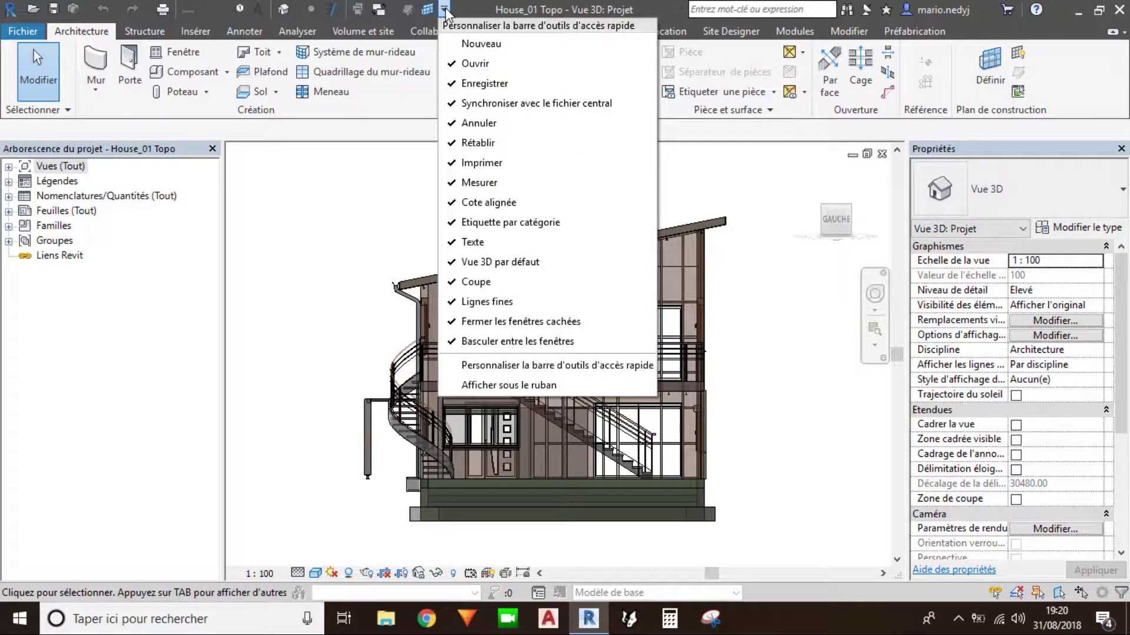
{"action": "left_click", "coordinate": [487, 385]}
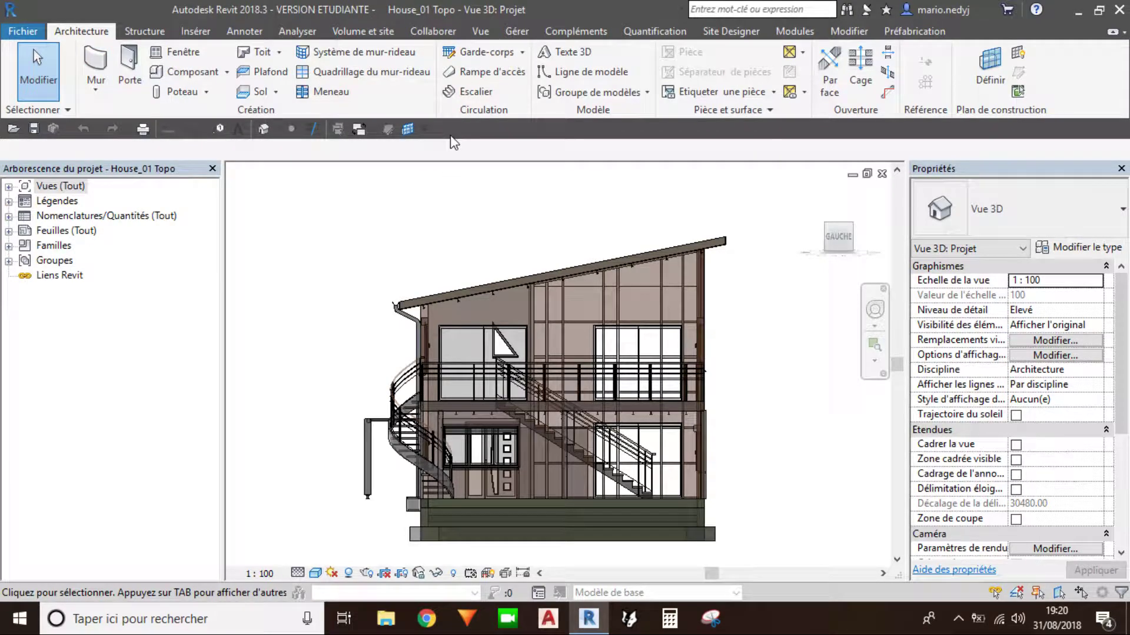
{"action": "right_click", "coordinate": [102, 69]}
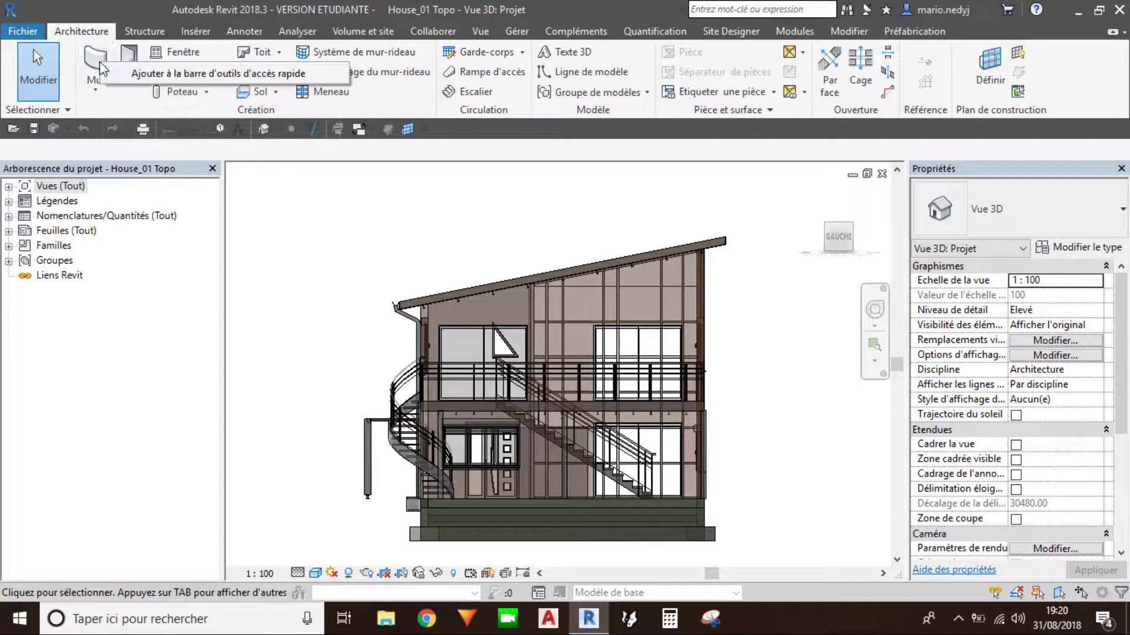
{"action": "left_click", "coordinate": [162, 72]}
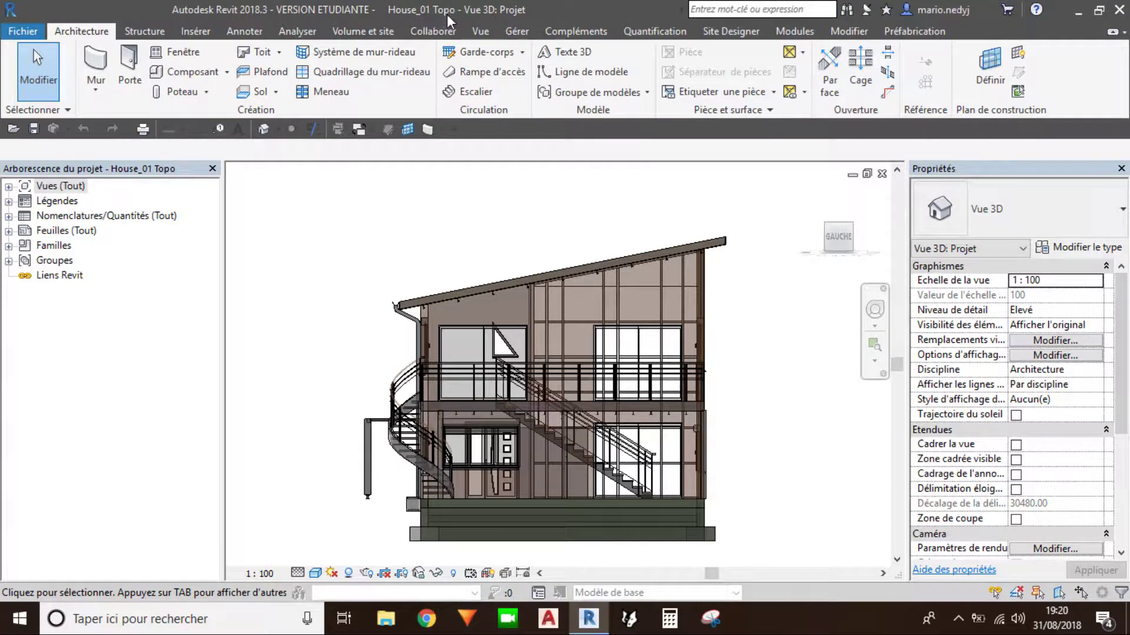
Step: Remove the Mur shortcut from the quick access toolbar and expand the whole project browser
{"action": "right_click", "coordinate": [427, 133]}
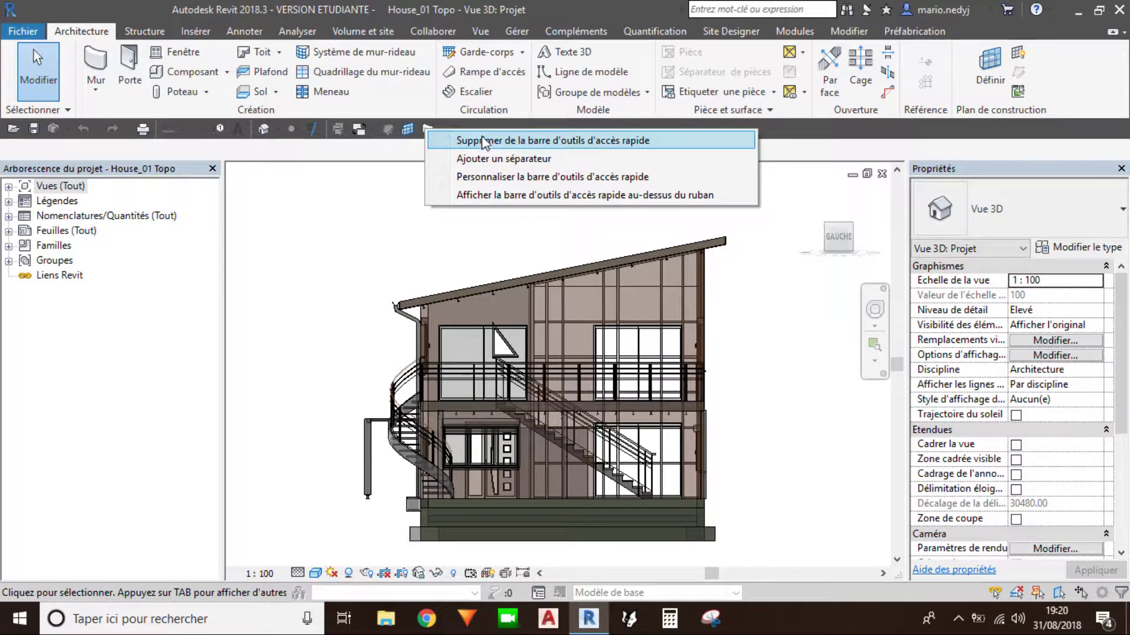
{"action": "left_click", "coordinate": [438, 137]}
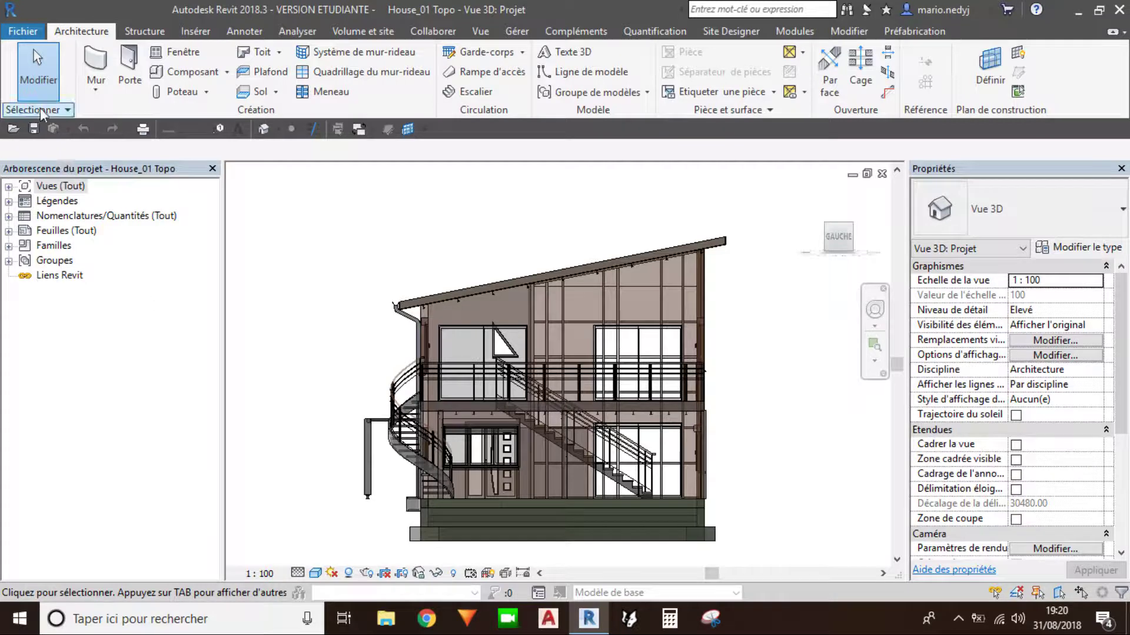
{"action": "right_click", "coordinate": [90, 311]}
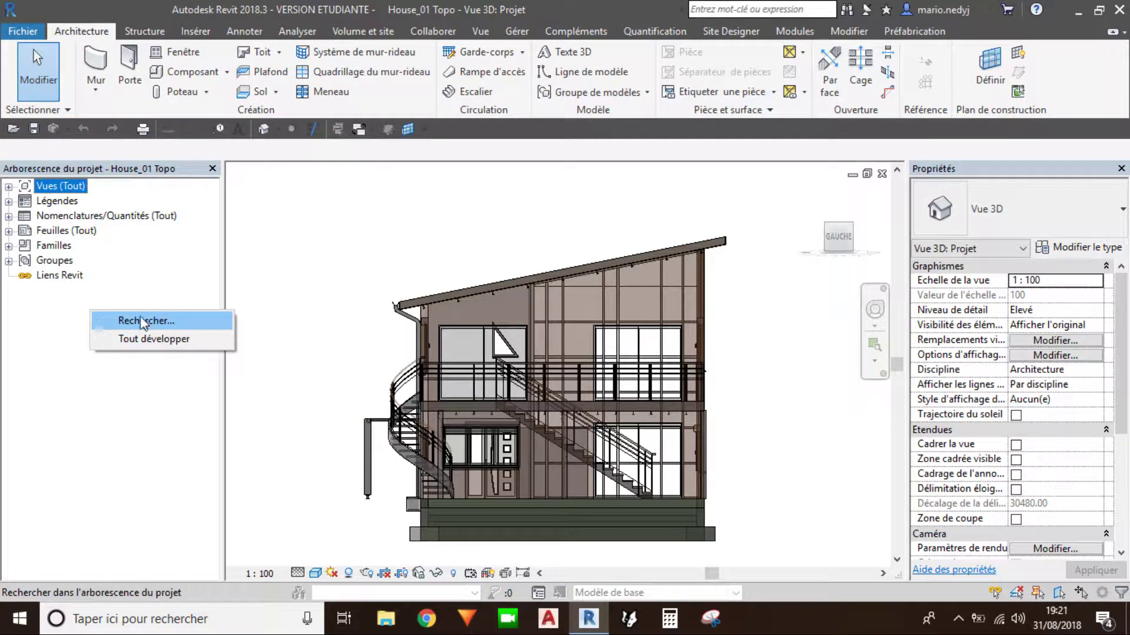
{"action": "left_click", "coordinate": [144, 340]}
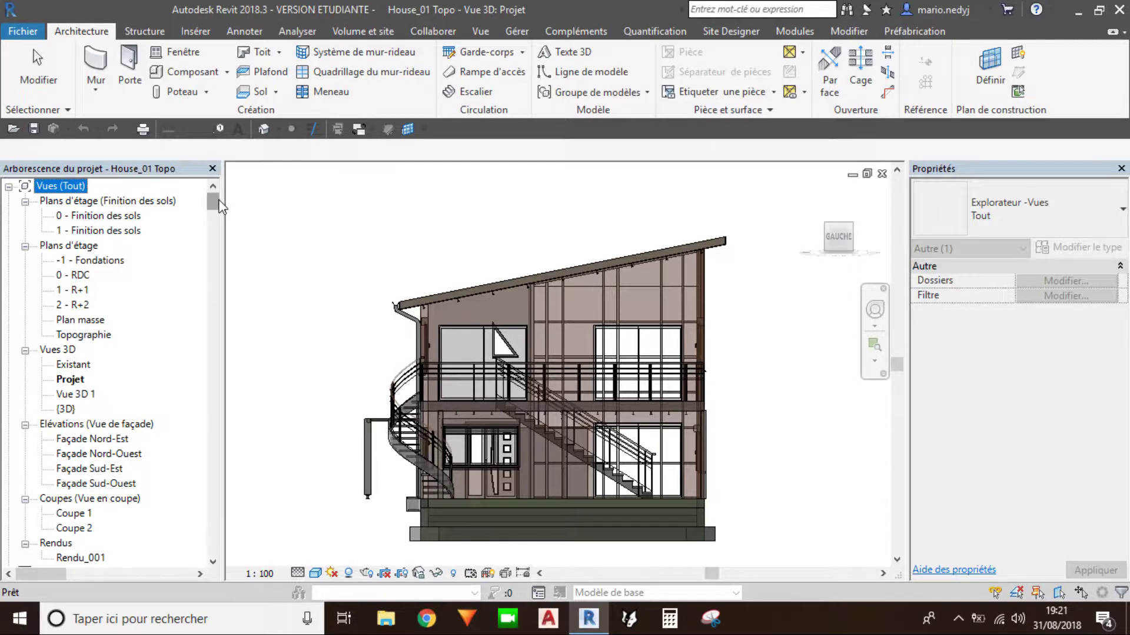
Step: Scroll through the expanded project browser tree and clear its selection
{"action": "left_click_drag", "start_coordinate": [219, 206], "coordinate": [218, 203]}
{"action": "scroll", "coordinate": [107, 352], "scroll_direction": "down", "scroll_amount": 1}
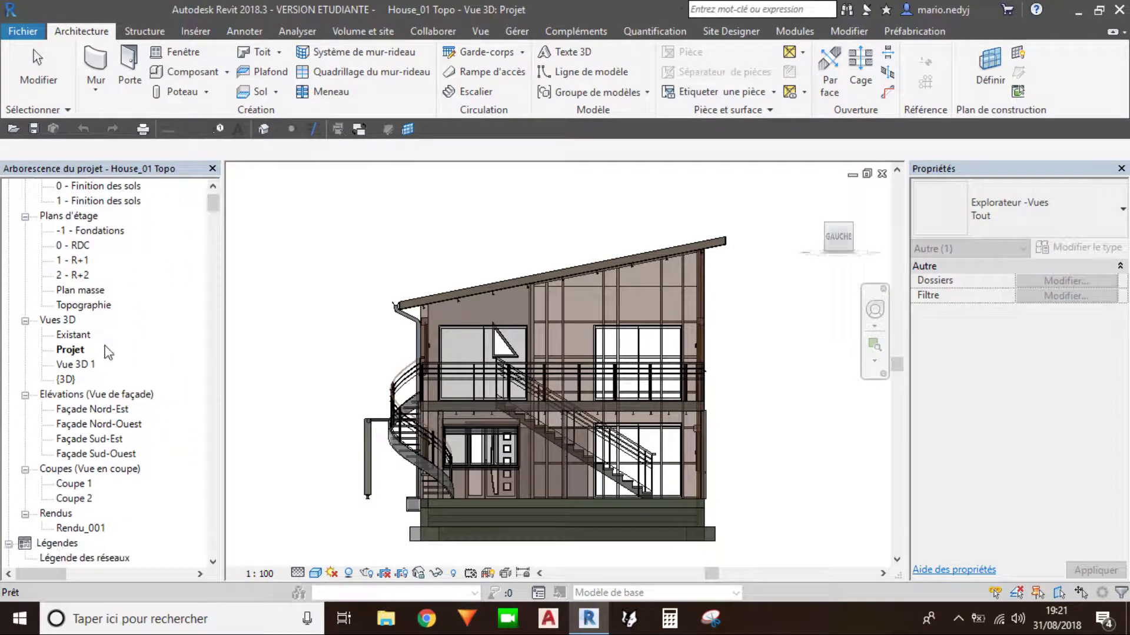
{"action": "scroll", "coordinate": [107, 351], "scroll_direction": "down", "scroll_amount": 2}
{"action": "scroll", "coordinate": [105, 329], "scroll_direction": "down", "scroll_amount": 3}
{"action": "scroll", "coordinate": [101, 306], "scroll_direction": "down", "scroll_amount": 1}
{"action": "scroll", "coordinate": [97, 269], "scroll_direction": "down", "scroll_amount": 1}
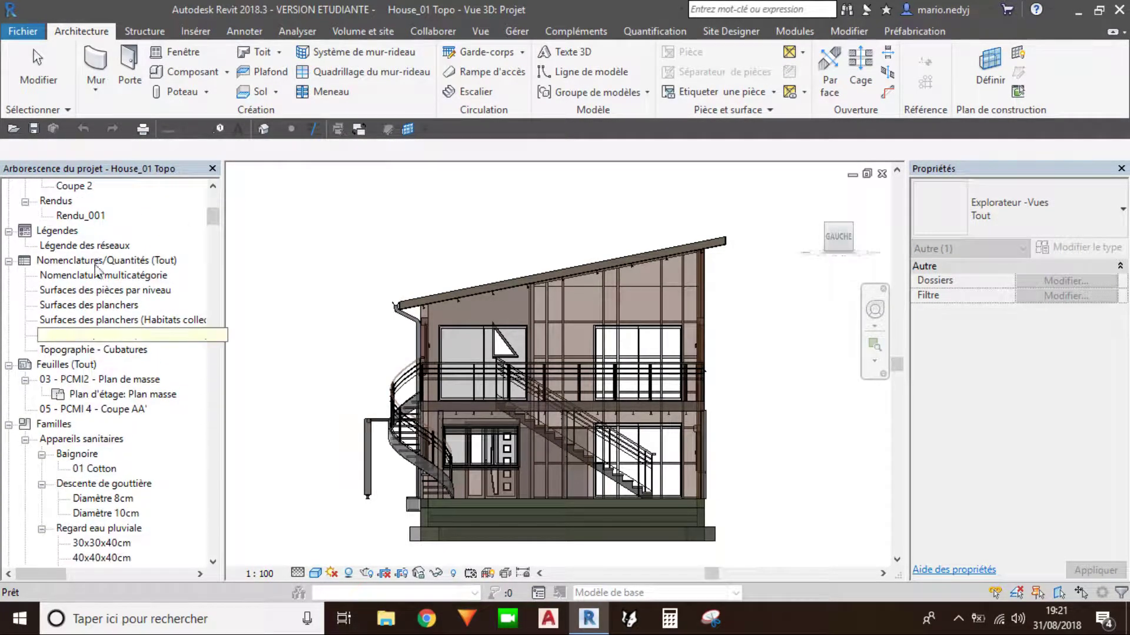
{"action": "scroll", "coordinate": [88, 335], "scroll_direction": "down", "scroll_amount": 1}
{"action": "scroll", "coordinate": [68, 353], "scroll_direction": "up", "scroll_amount": 2}
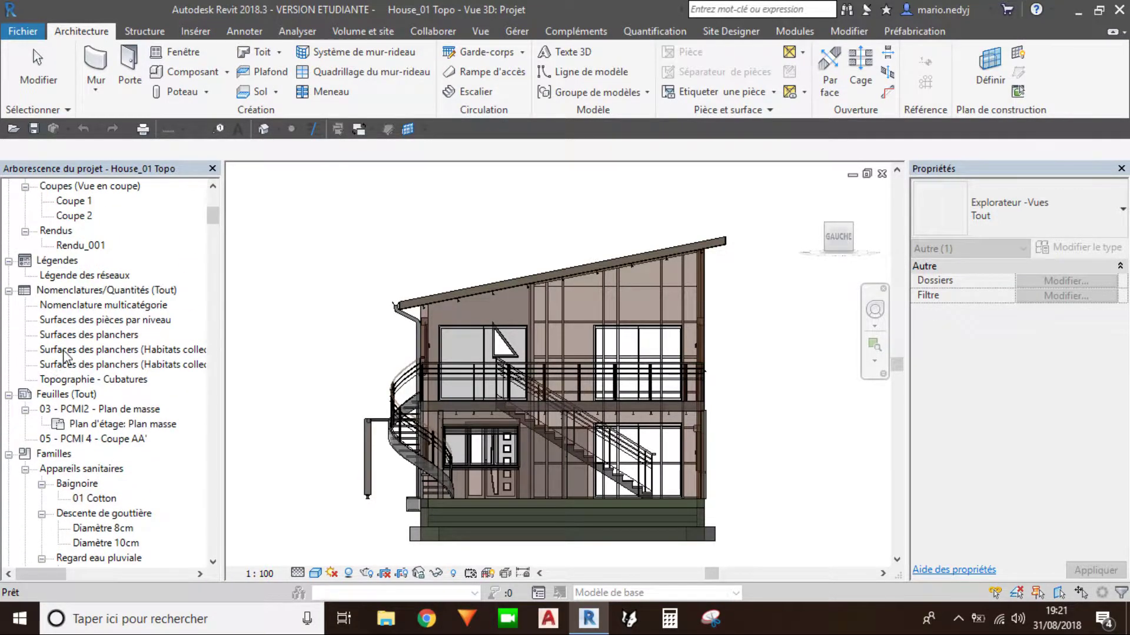
{"action": "scroll", "coordinate": [65, 356], "scroll_direction": "up", "scroll_amount": 5}
{"action": "scroll", "coordinate": [65, 356], "scroll_direction": "up", "scroll_amount": 2}
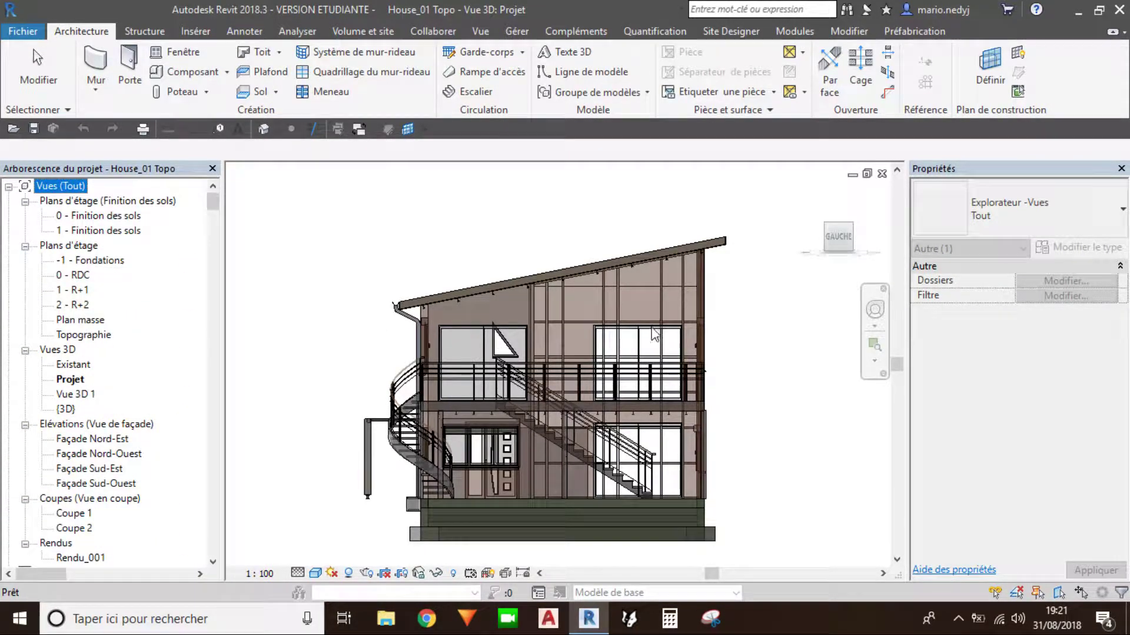
{"action": "left_click", "coordinate": [318, 262]}
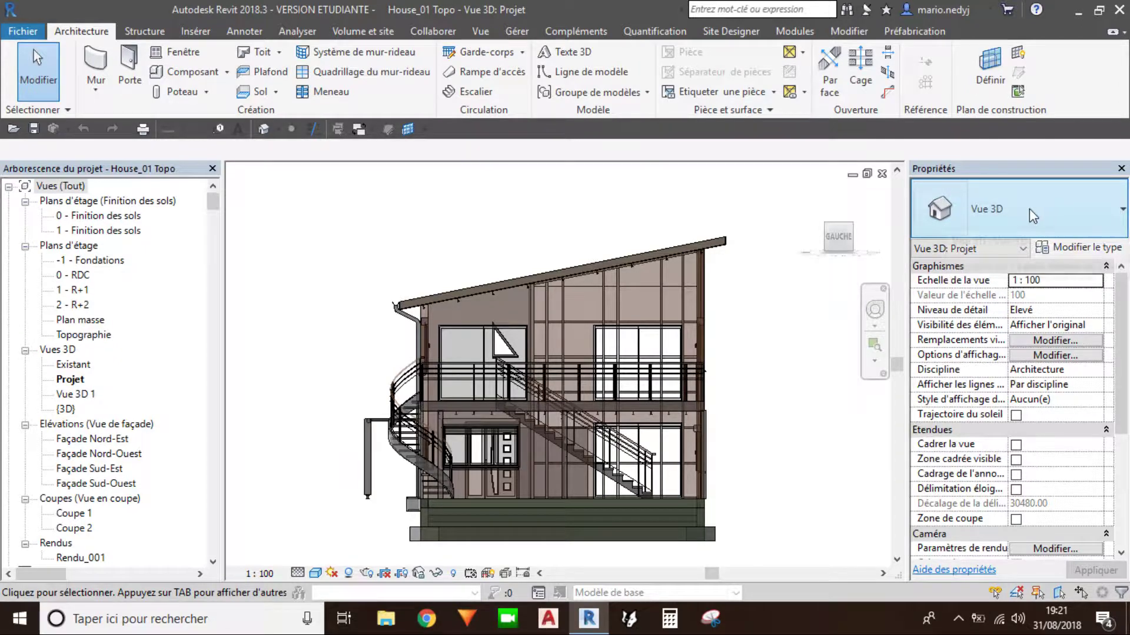
Step: Open the 0 - RDC plan and switch between it and the Projet 3D view
{"action": "mouse_move", "coordinate": [593, 246]}
{"action": "middle_mouse_down", "text": "shift"}
{"action": "mouse_move", "coordinate": [756, 346]}
{"action": "mouse_move", "coordinate": [424, 379]}
{"action": "mouse_move", "coordinate": [610, 394]}
{"action": "mouse_move", "coordinate": [588, 331]}
{"action": "mouse_move", "coordinate": [515, 317]}
{"action": "middle_mouse_up", "text": "shift"}
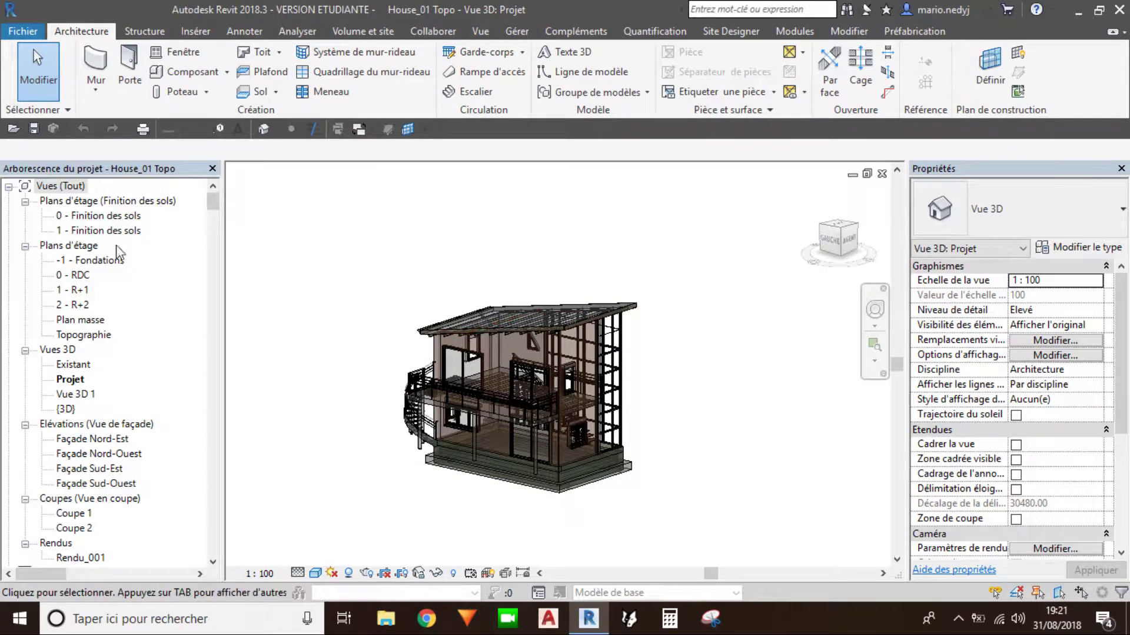
{"action": "double_click", "coordinate": [76, 276]}
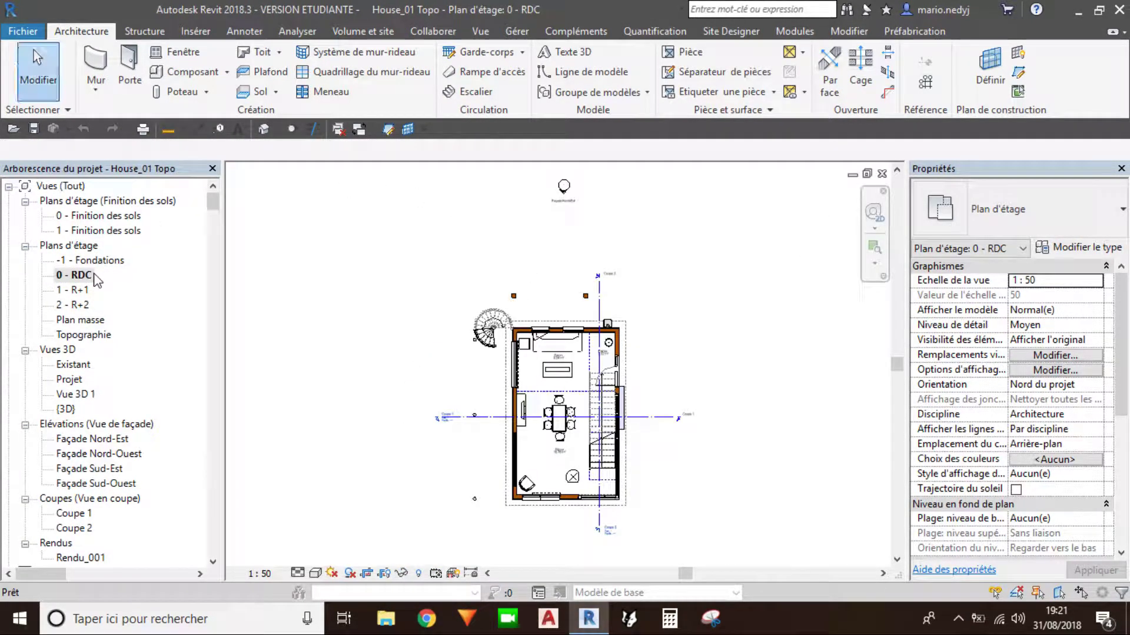
{"action": "scroll", "coordinate": [496, 494], "scroll_direction": "up", "scroll_amount": 1}
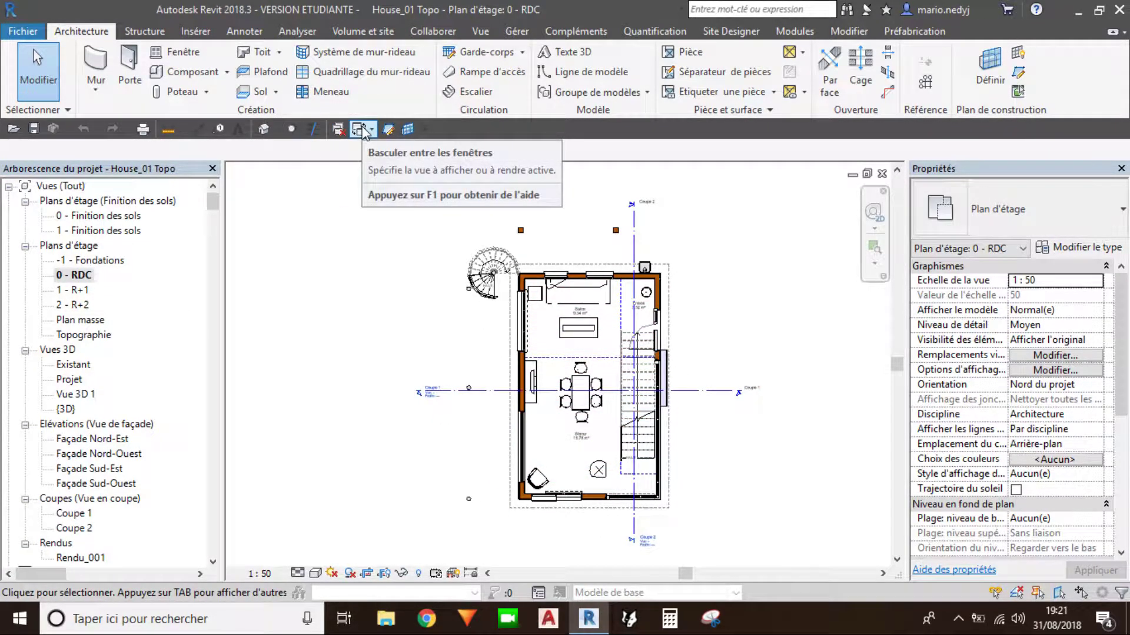
{"action": "left_click", "coordinate": [363, 129]}
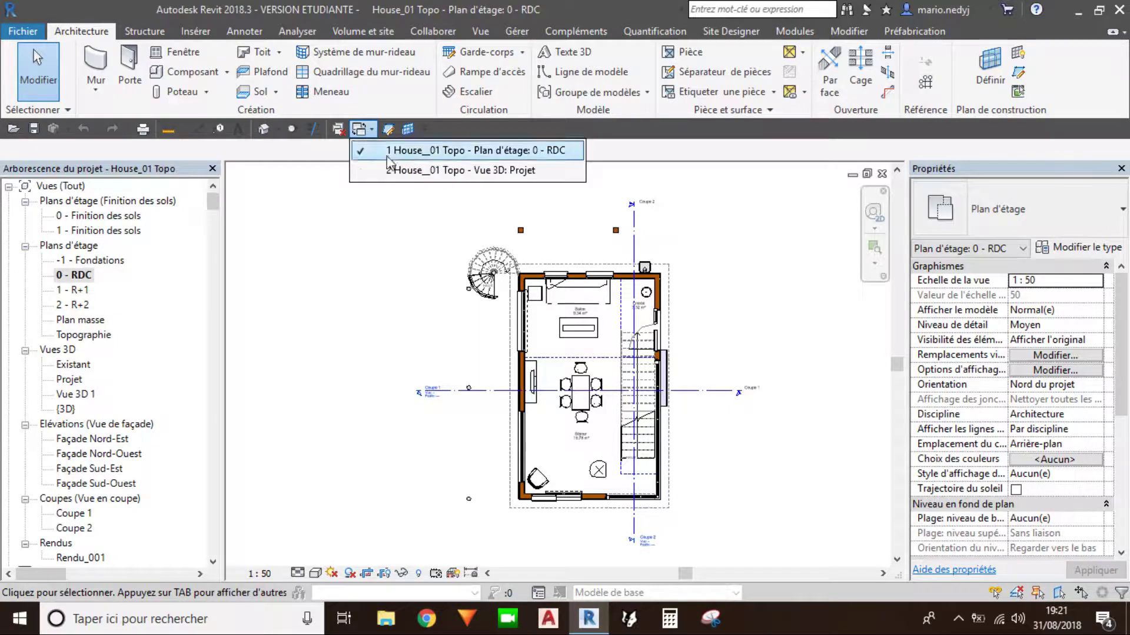
{"action": "left_click", "coordinate": [448, 171]}
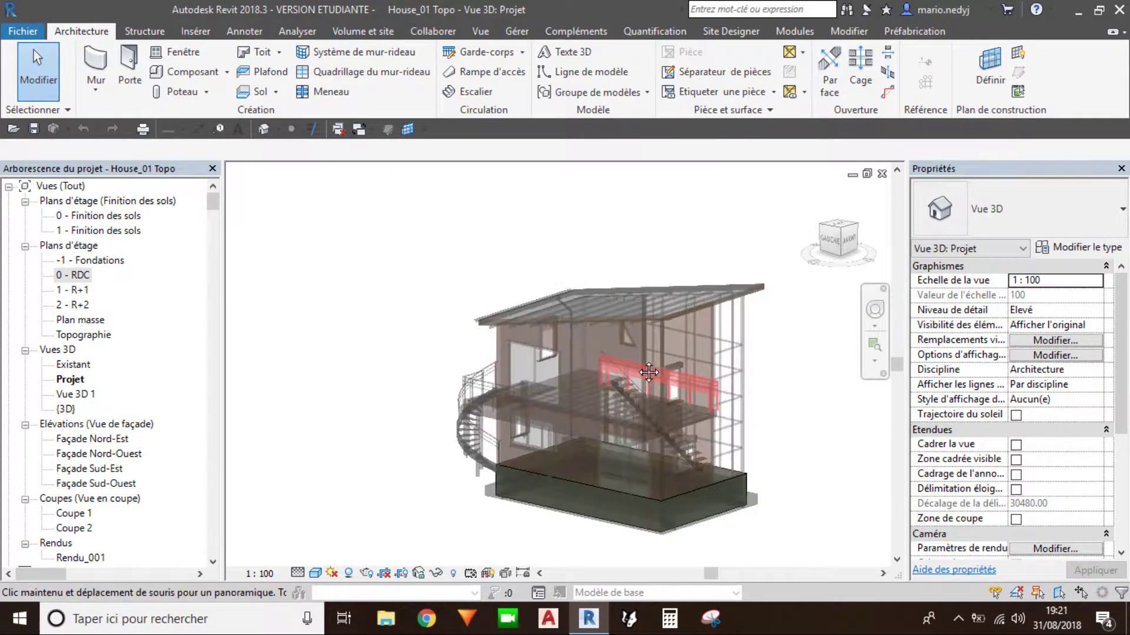
{"action": "middle_click_drag", "start_coordinate": [648, 372], "coordinate": [606, 358]}
{"action": "key", "text": "ctrl+Tab"}
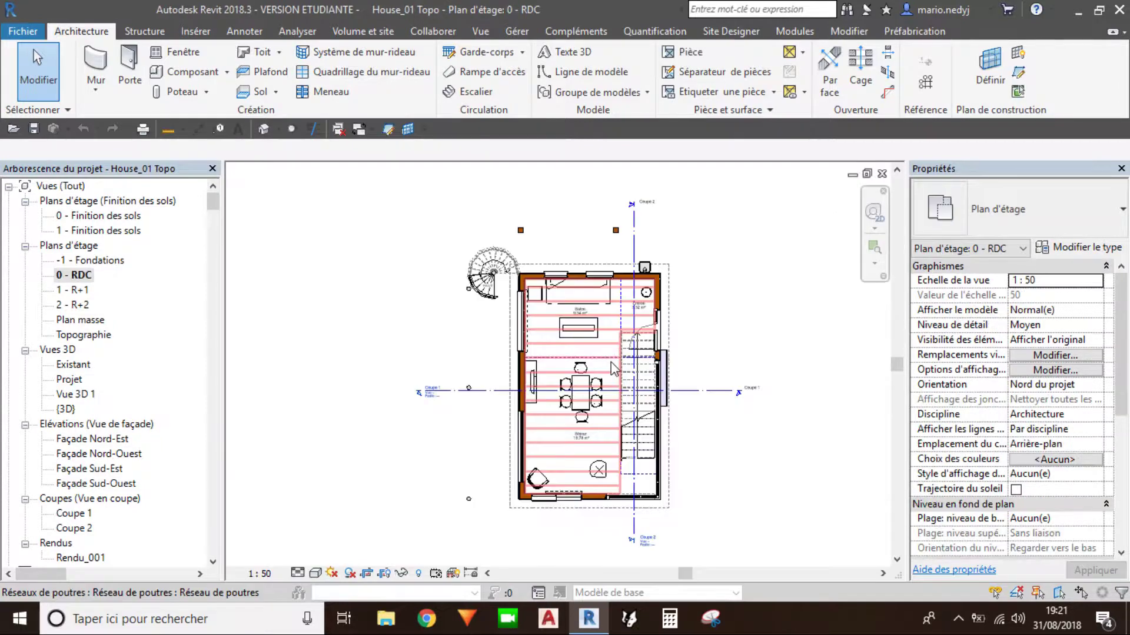
{"action": "key", "text": "ctrl+Tab"}
{"action": "key", "text": "ctrl+Tab"}
{"action": "key", "text": "ctrl+Tab"}
{"action": "key", "text": "ctrl+Tab"}
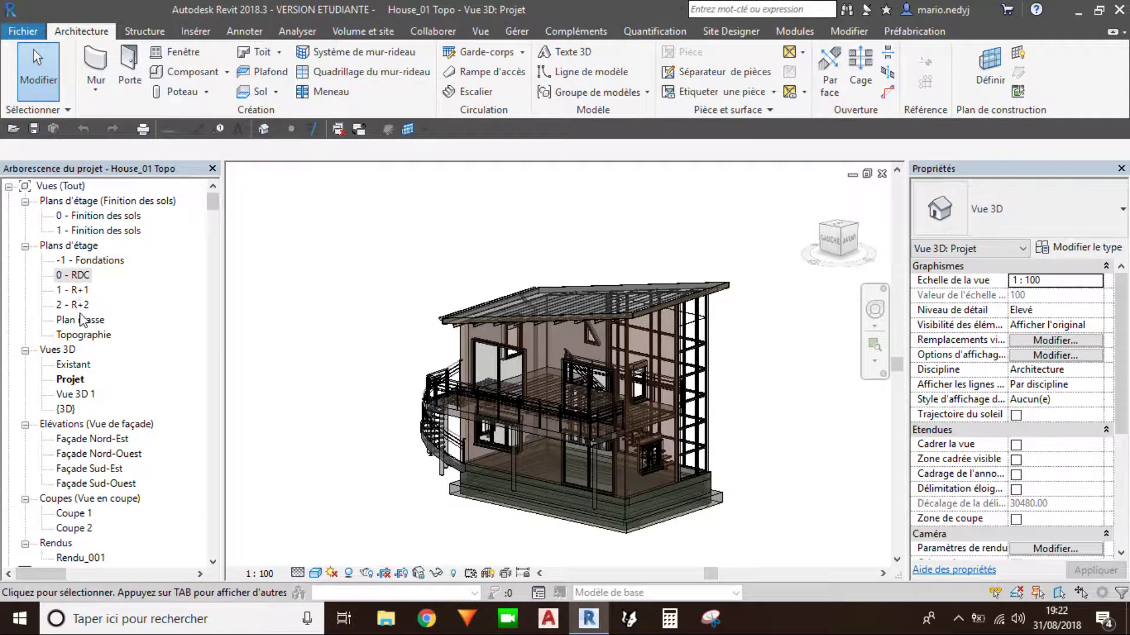
Step: Open the 1 - R+1 plan and cycle through the three open views
{"action": "double_click", "coordinate": [79, 291]}
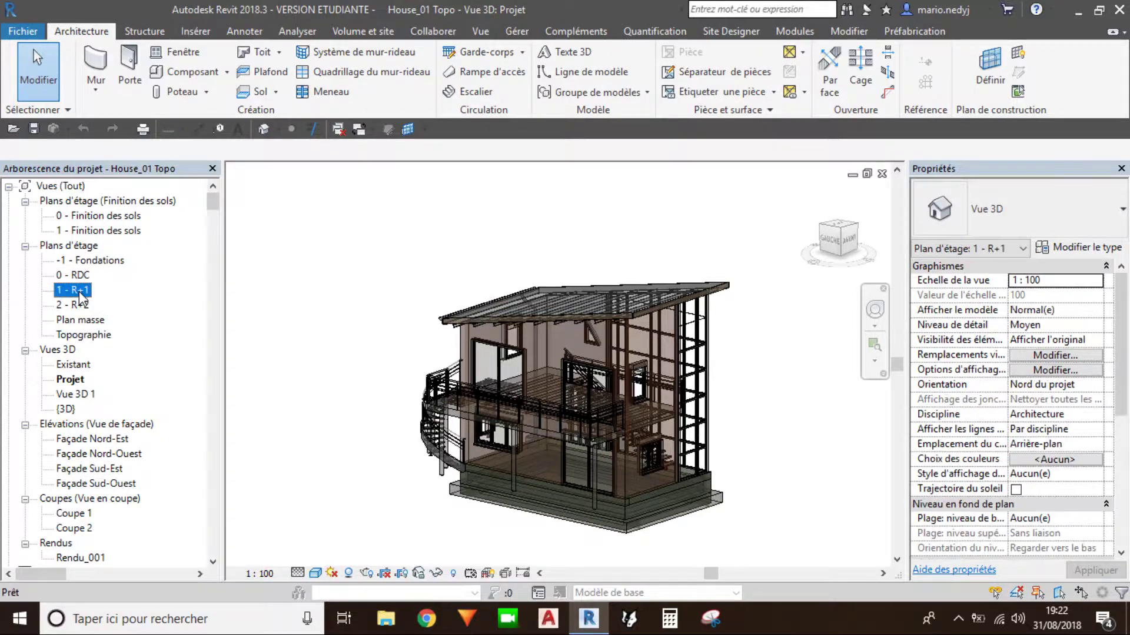
{"action": "left_click", "coordinate": [360, 128]}
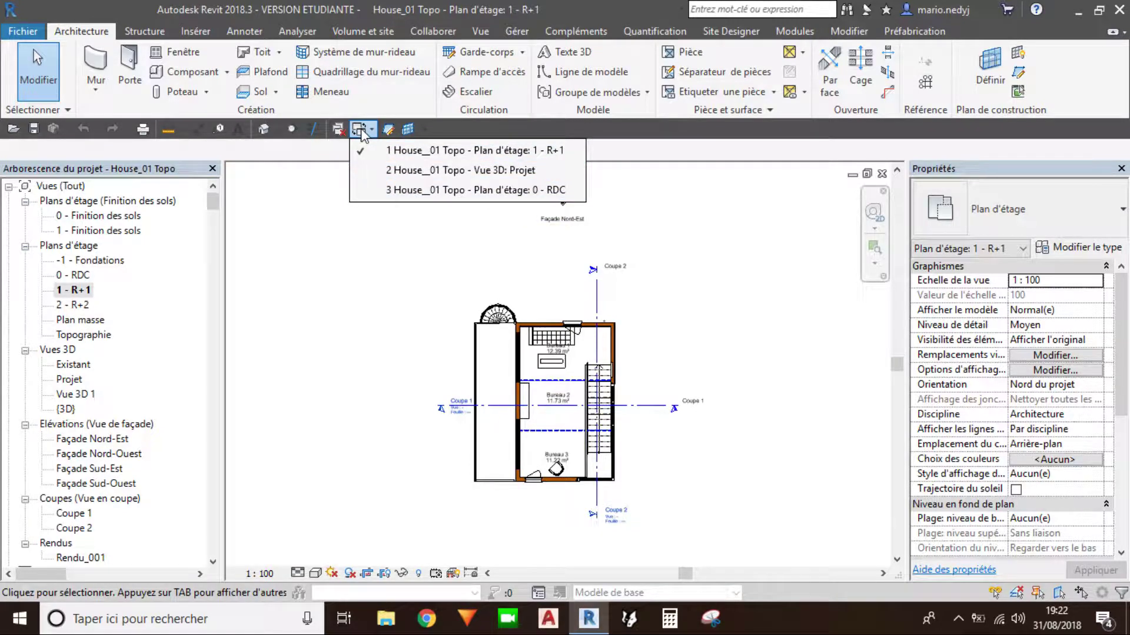
{"action": "key", "text": "Escape"}
{"action": "key", "text": "ctrl+Tab"}
{"action": "key", "text": "ctrl+Tab"}
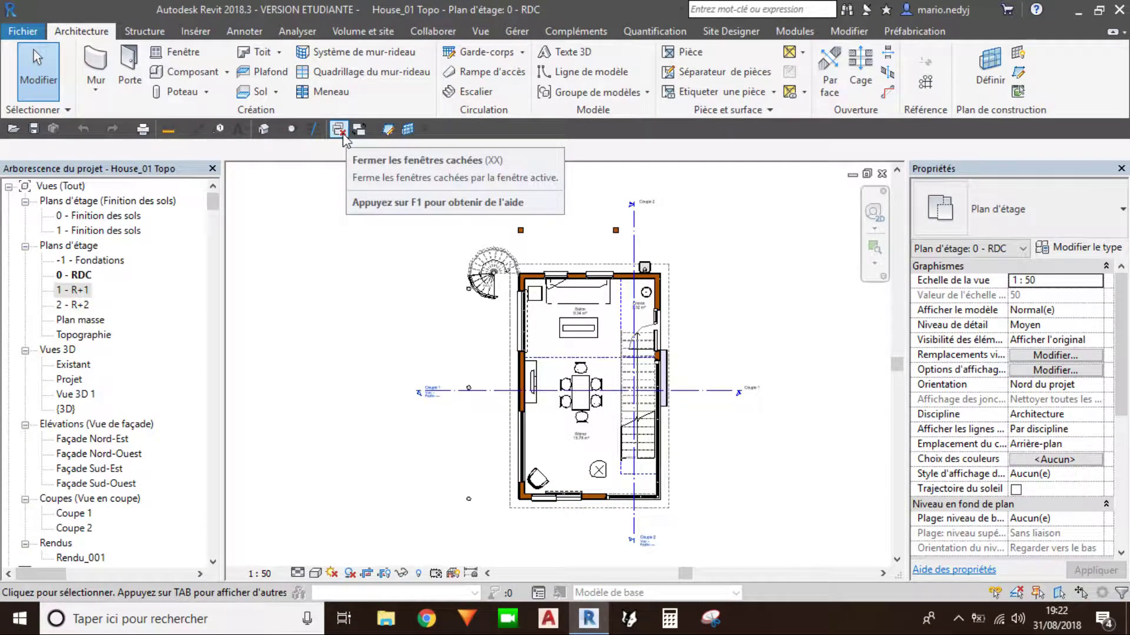
{"action": "left_click", "coordinate": [360, 129]}
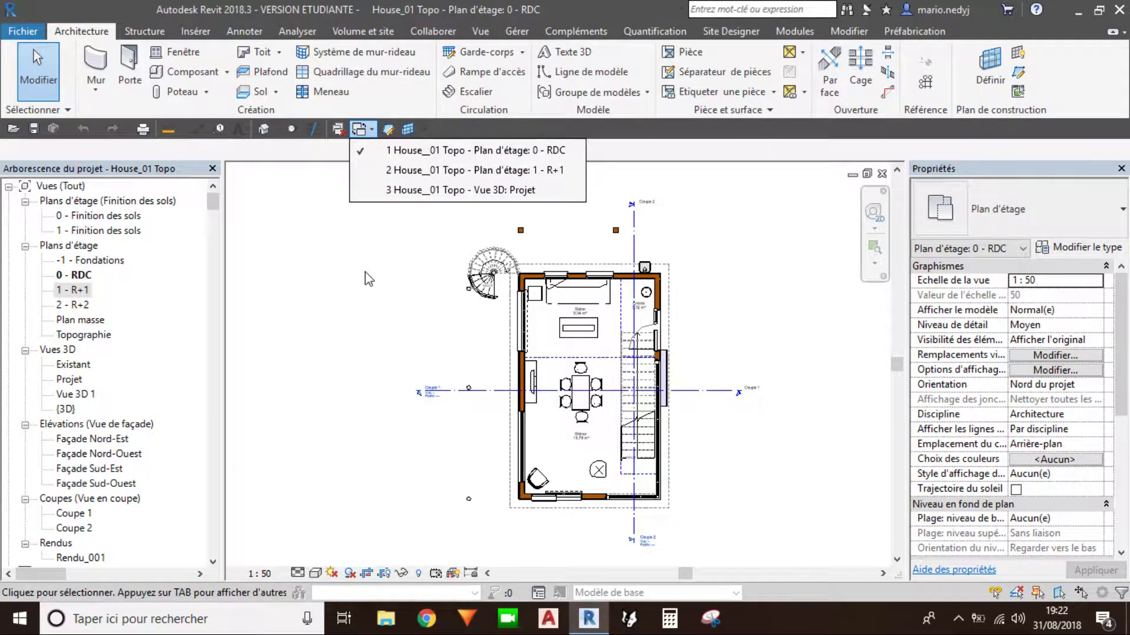
{"action": "left_click", "coordinate": [362, 296]}
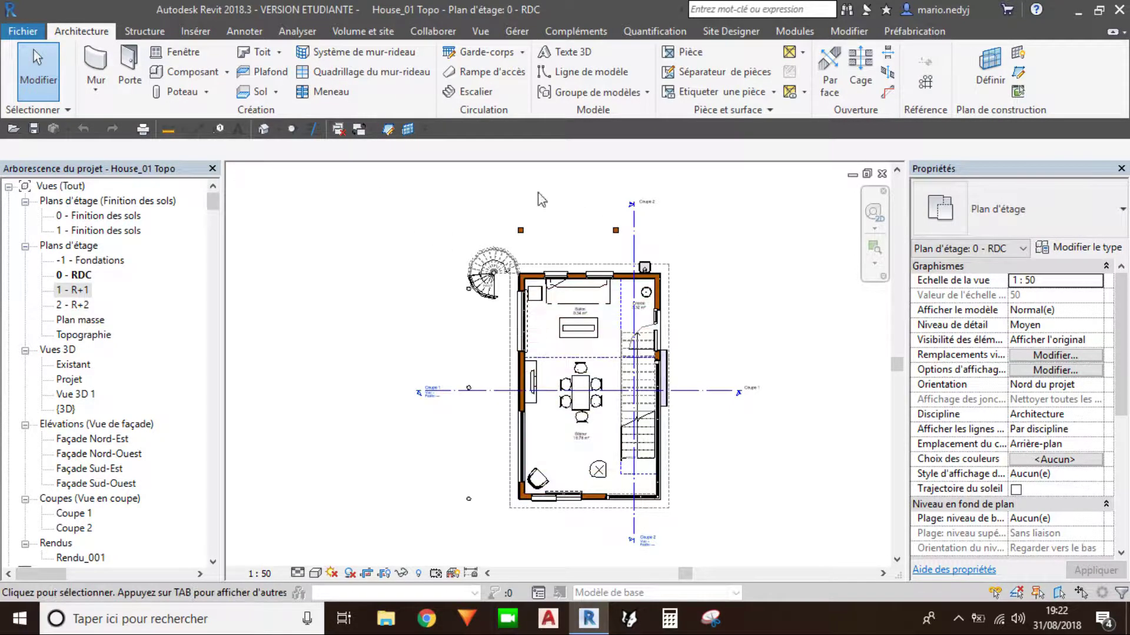
Step: Close the hidden windows so only the 0 - RDC plan remains open
{"action": "left_click", "coordinate": [339, 131]}
{"action": "left_click", "coordinate": [364, 131]}
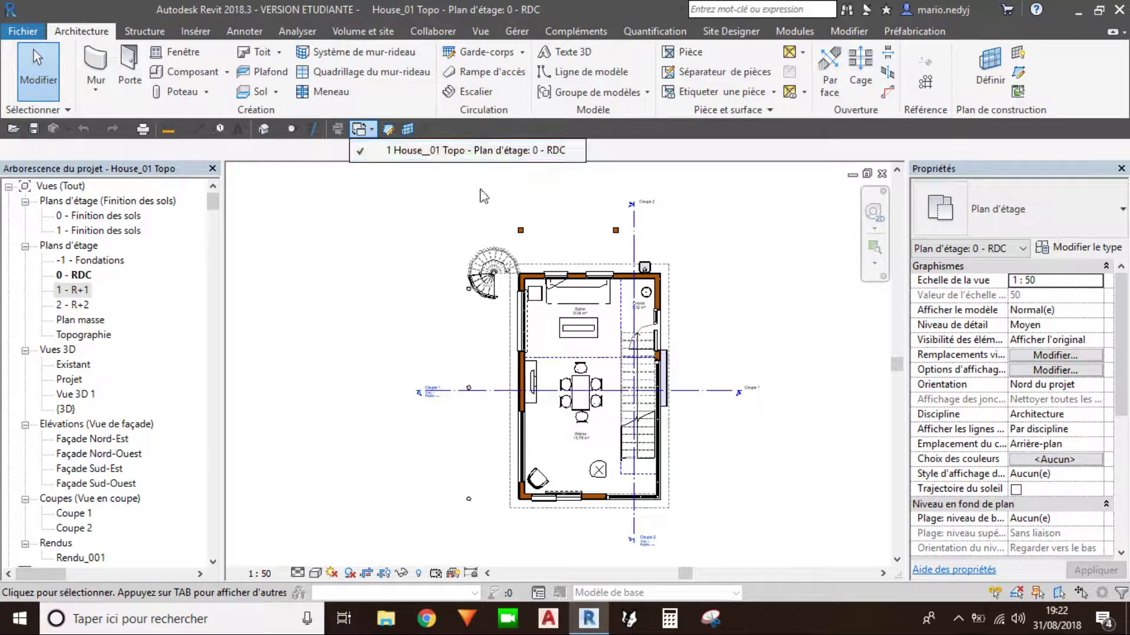
{"action": "left_click", "coordinate": [457, 323]}
{"action": "middle_click_drag", "start_coordinate": [458, 323], "coordinate": [434, 335]}
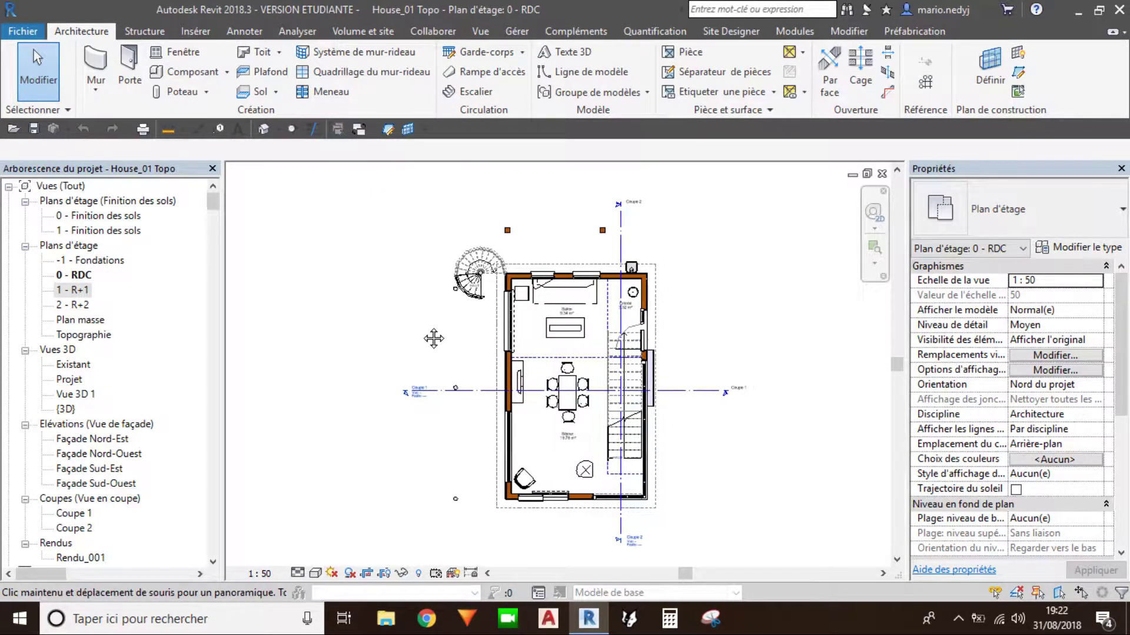
{"action": "left_click", "coordinate": [145, 34]}
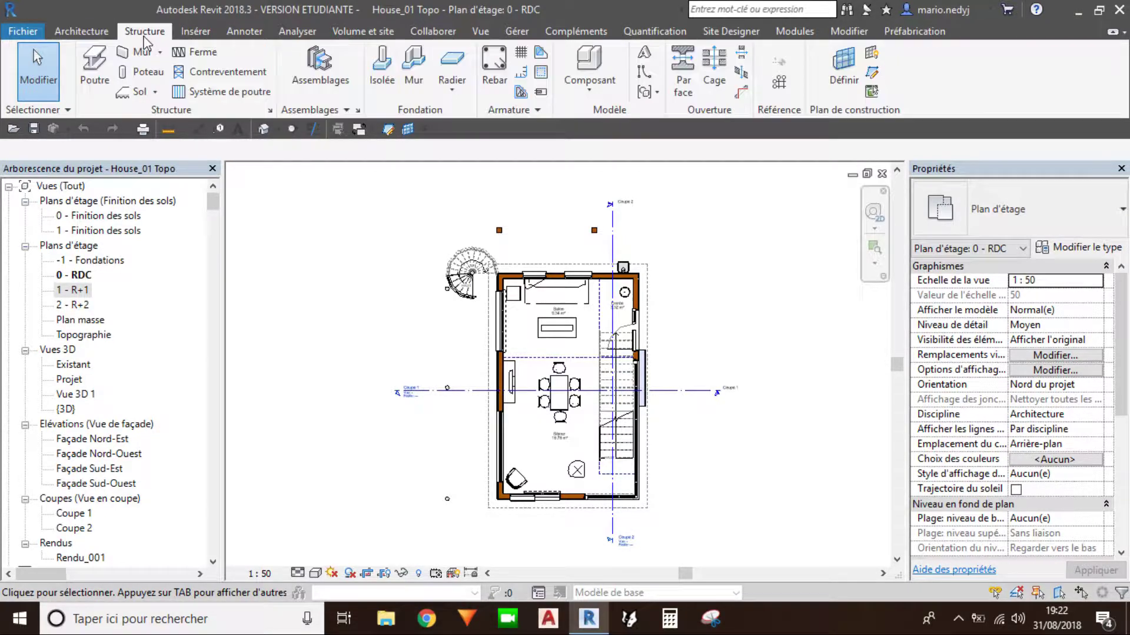
{"action": "left_click", "coordinate": [81, 31]}
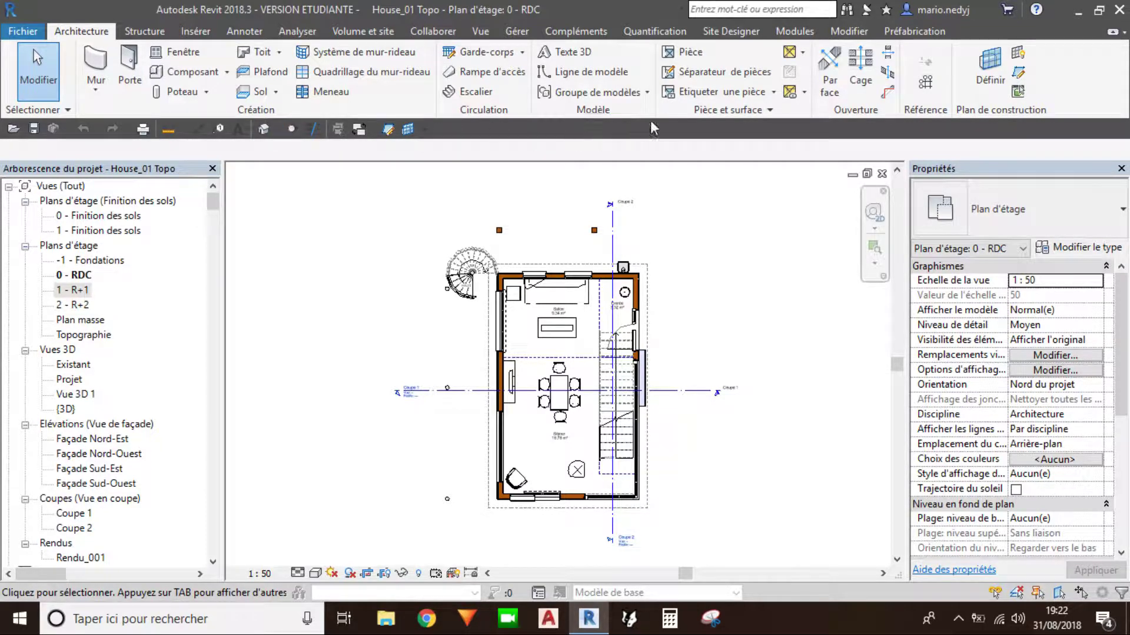
{"action": "left_click", "coordinate": [424, 129]}
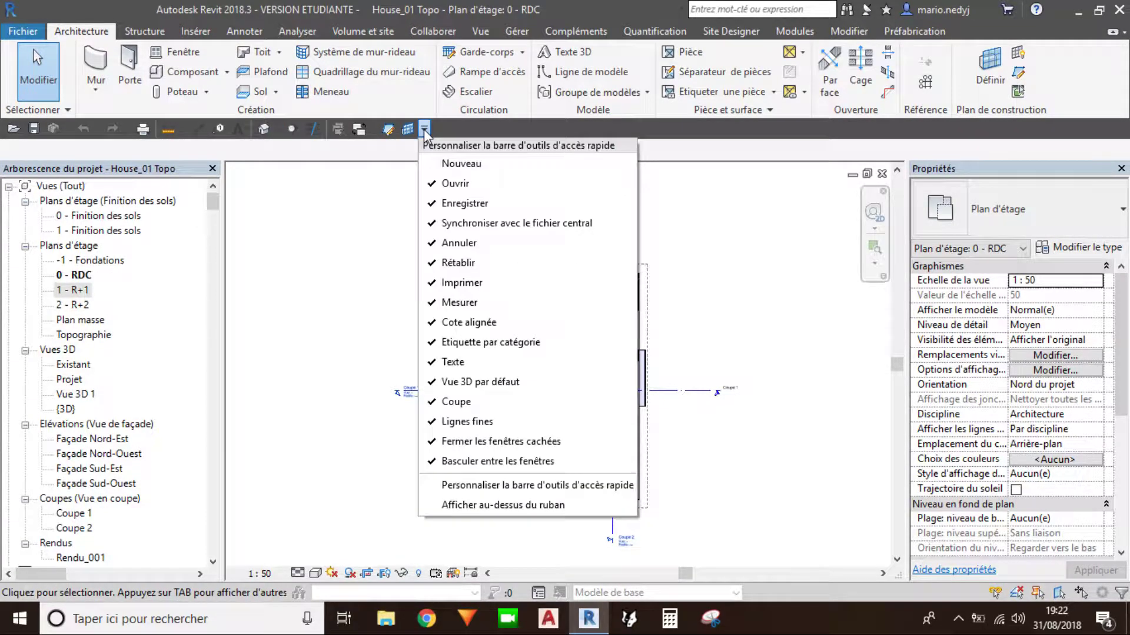
Step: Add Nouveau to the quick access toolbar, then try Ctrl+N and cancel
{"action": "left_click", "coordinate": [449, 166]}
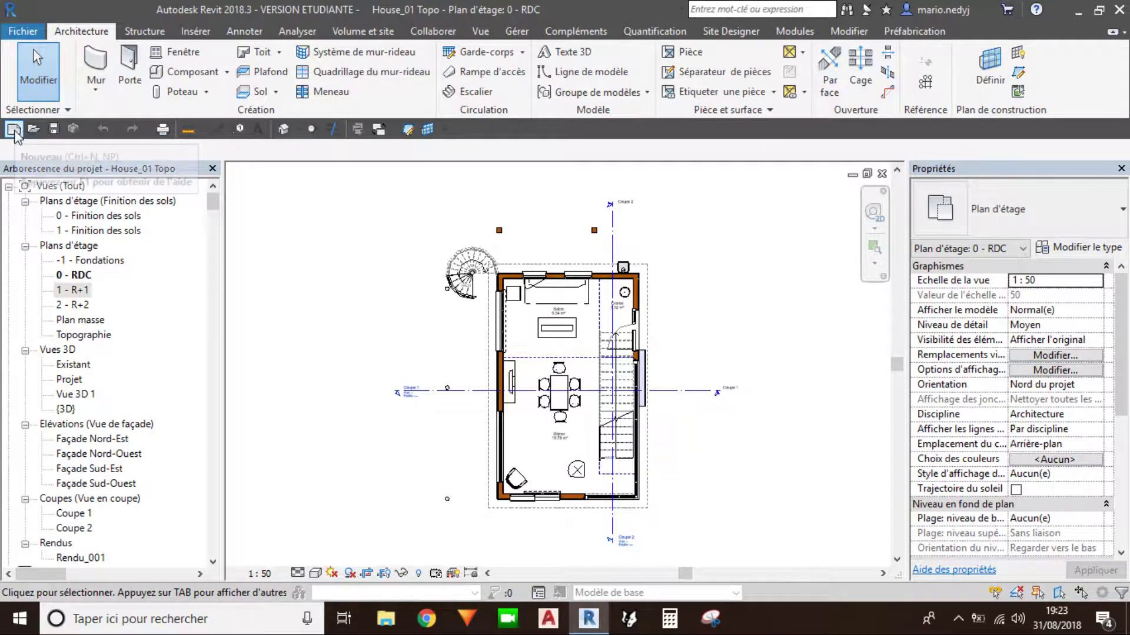
{"action": "key", "text": "ctrl+n"}
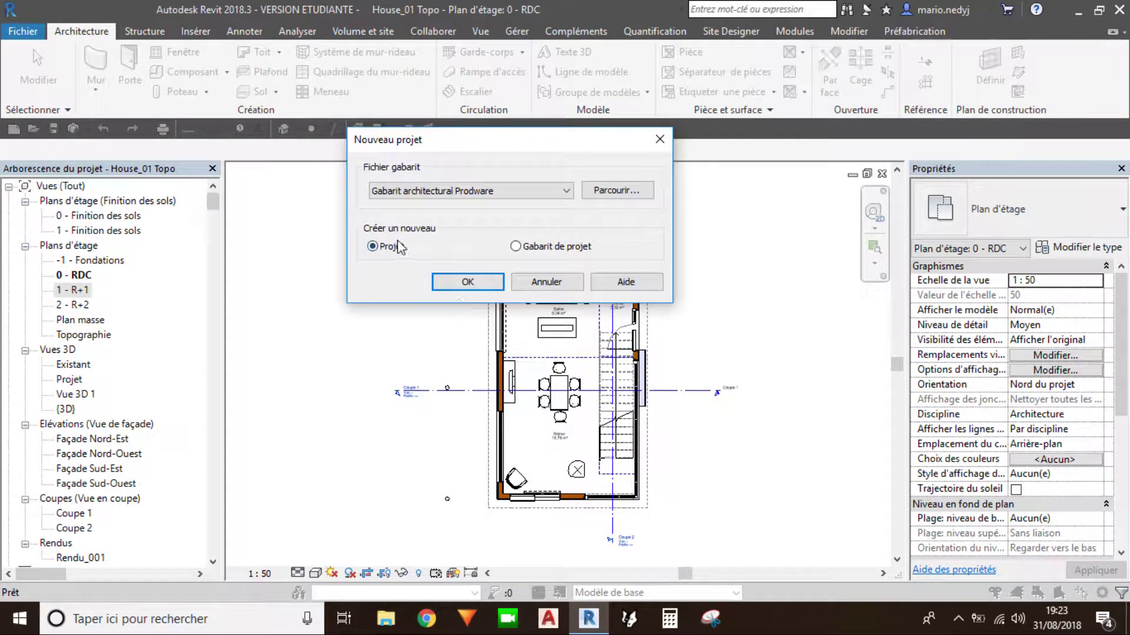
{"action": "left_click", "coordinate": [432, 190]}
{"action": "key", "text": "Escape"}
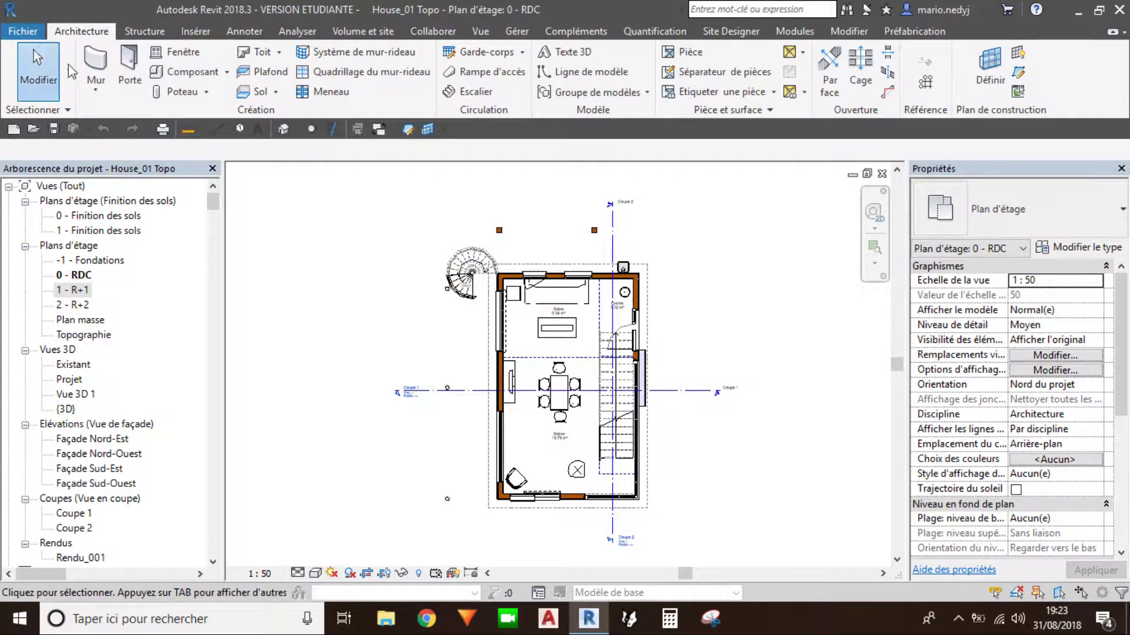
Step: Start a new project from the Fichier menu and cancel it
{"action": "left_click", "coordinate": [24, 34]}
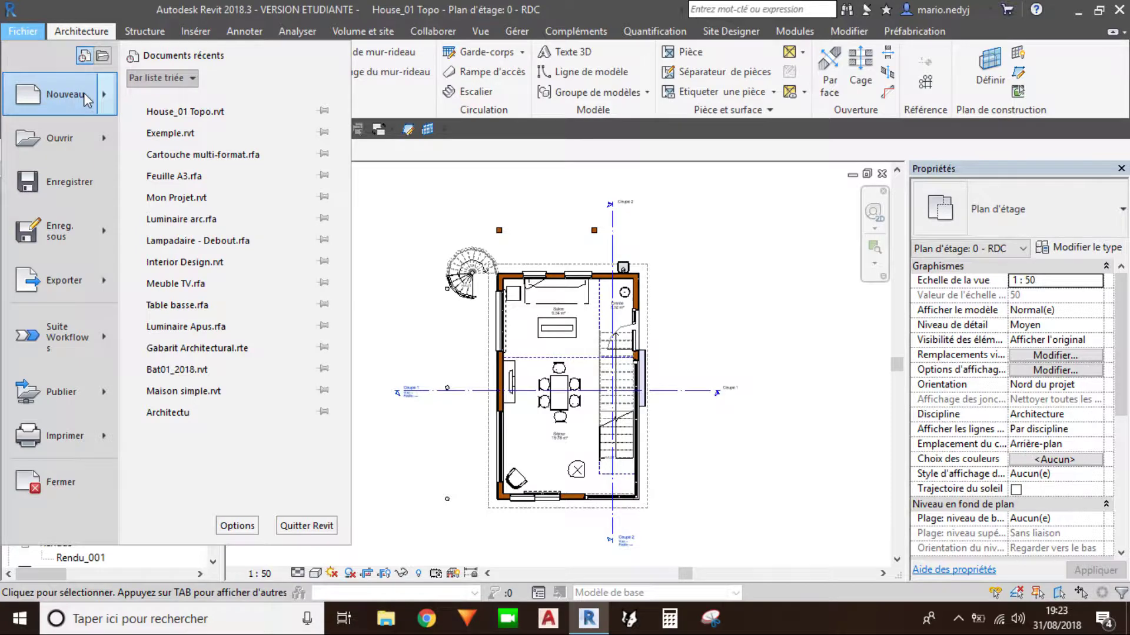
{"action": "mouse_move", "coordinate": [66, 94]}
{"action": "left_click", "coordinate": [175, 94]}
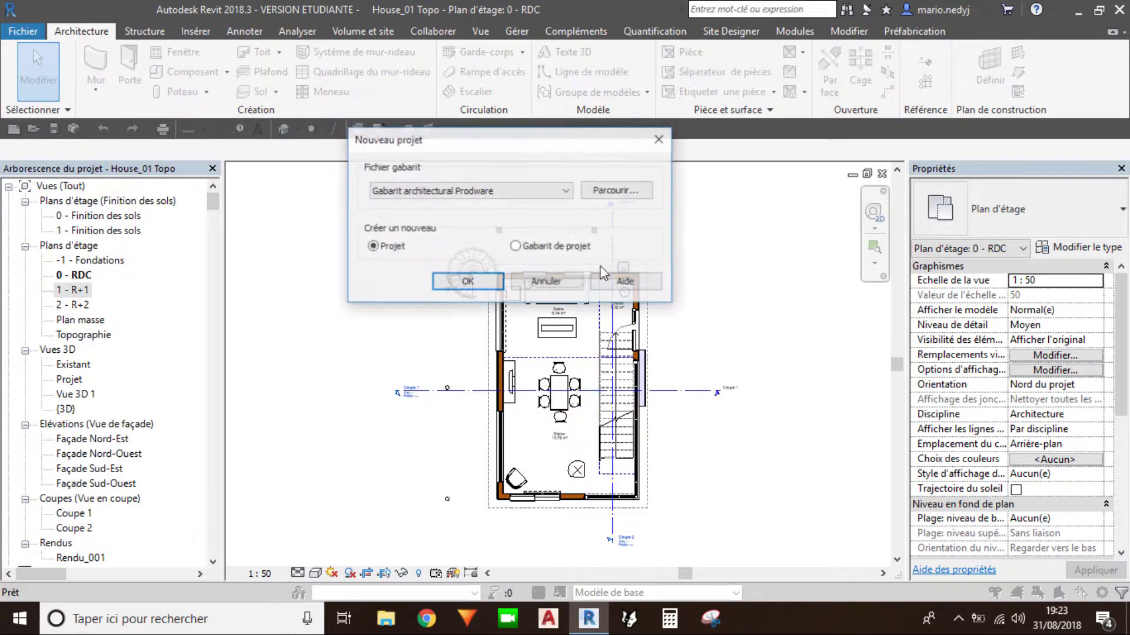
{"action": "left_click", "coordinate": [559, 286]}
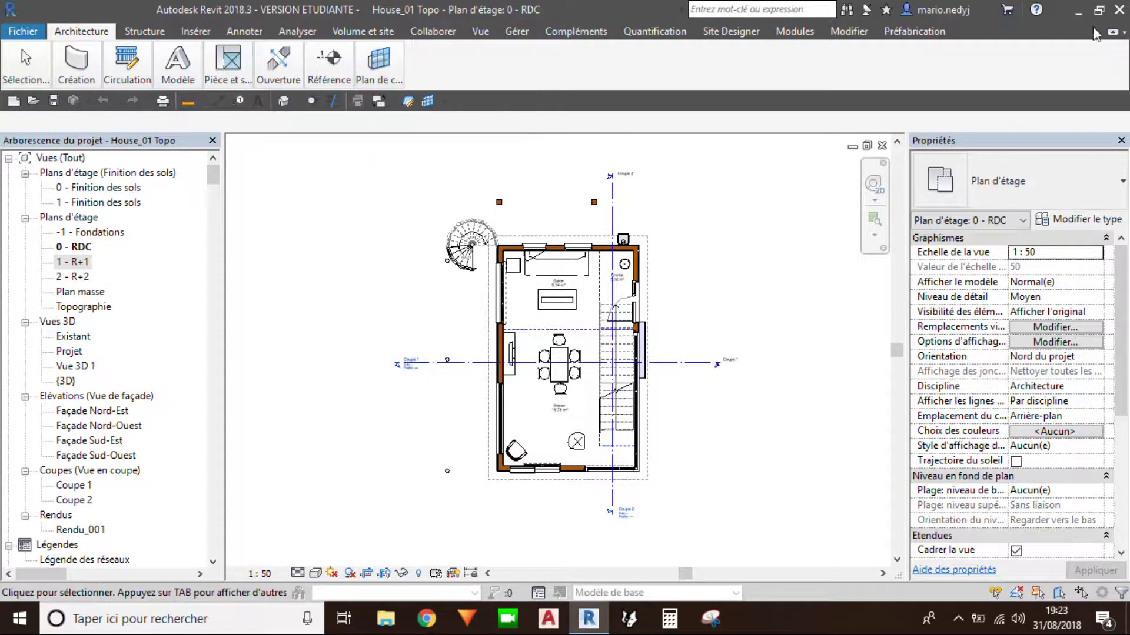
Step: Collapse the ribbon to panel buttons, then tab names, peeking at Architecture and Structure
{"action": "left_click", "coordinate": [1112, 31]}
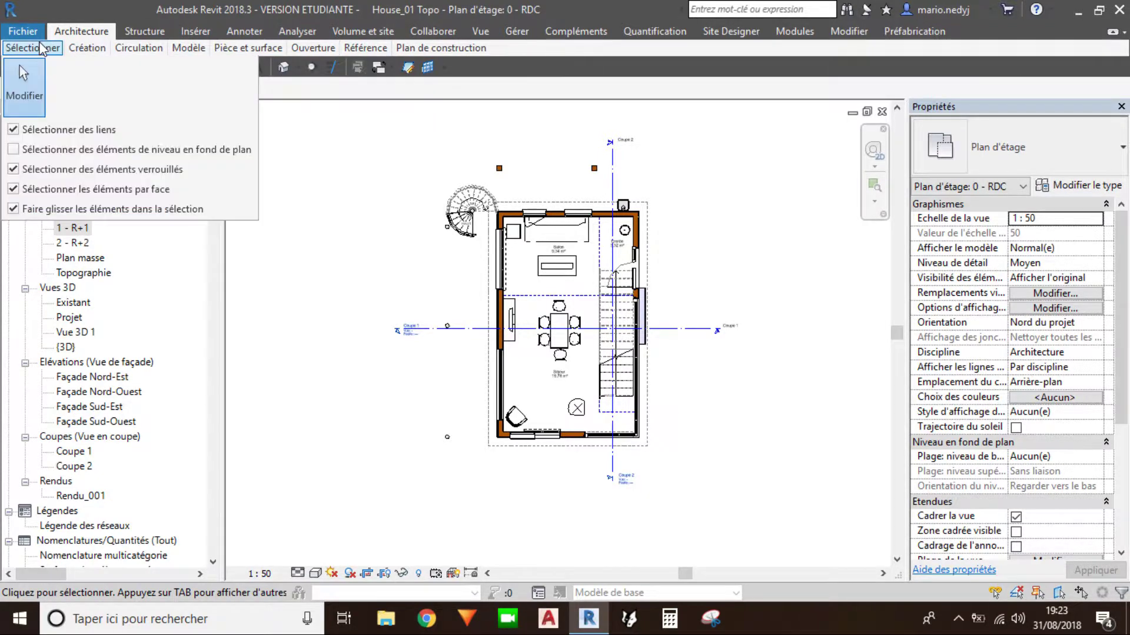
{"action": "double_click", "coordinate": [81, 31]}
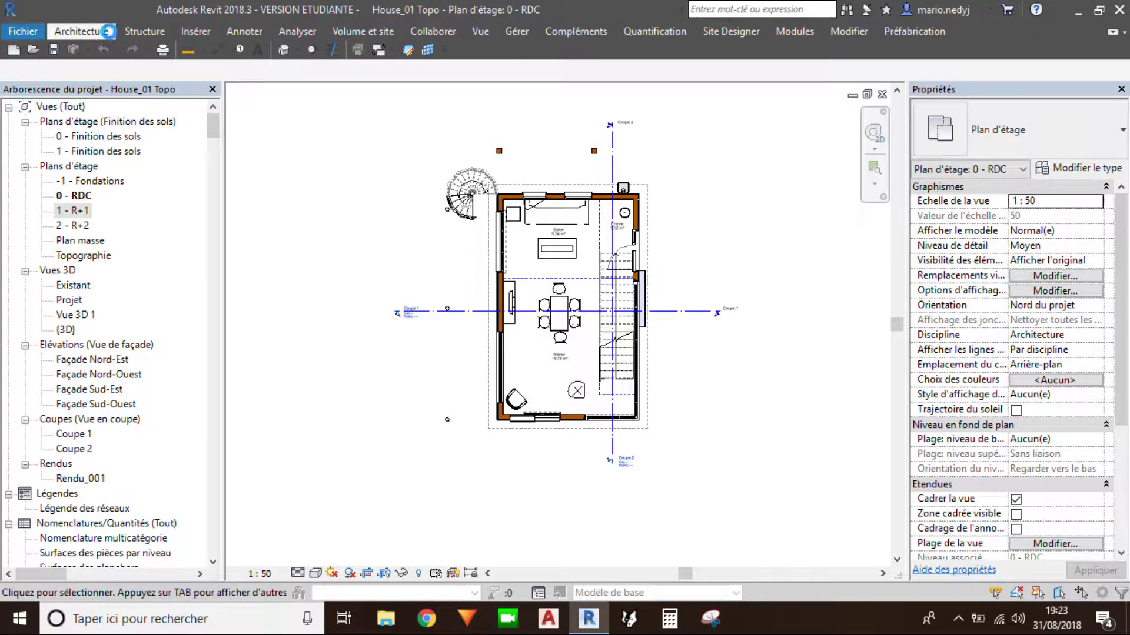
{"action": "left_click", "coordinate": [106, 31]}
{"action": "left_click", "coordinate": [141, 32]}
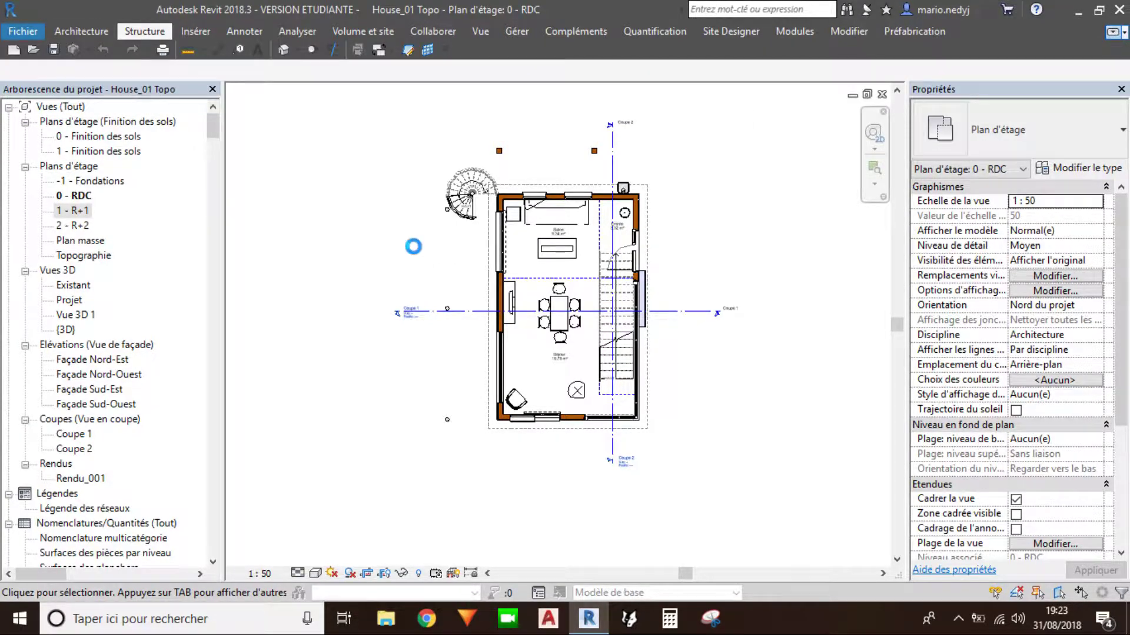
Step: Restore the full Structure ribbon, then float the Sélectionner panel and redock it
{"action": "double_click", "coordinate": [145, 31]}
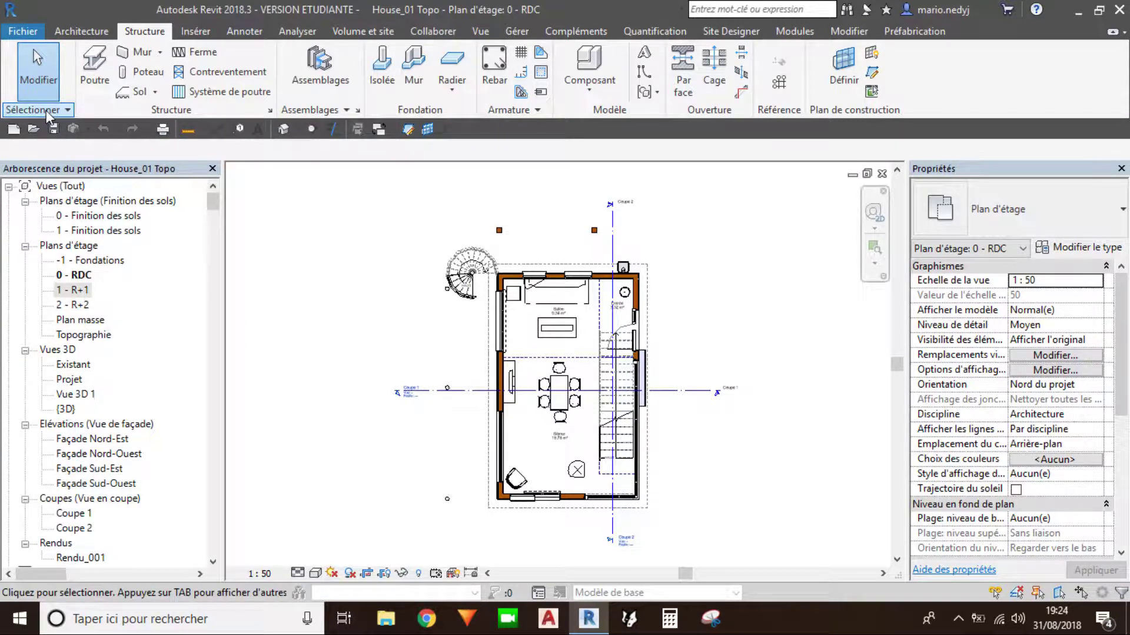
{"action": "left_click_drag", "start_coordinate": [27, 112], "coordinate": [367, 271]}
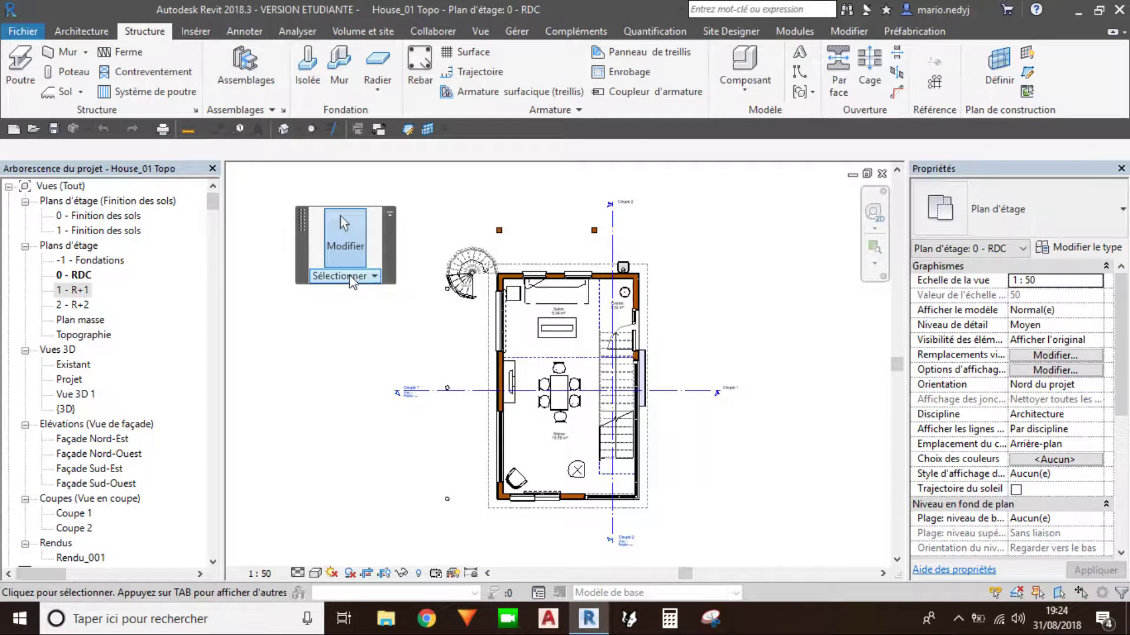
{"action": "left_click_drag", "start_coordinate": [352, 281], "coordinate": [44, 101]}
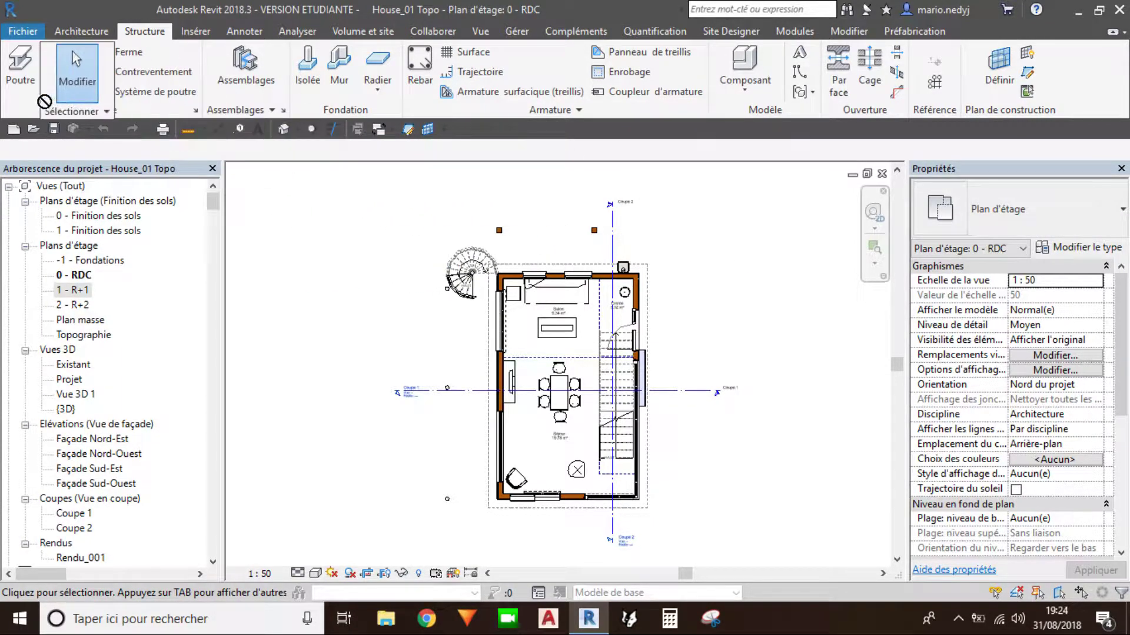
{"action": "left_click", "coordinate": [94, 230]}
{"action": "left_click_drag", "start_coordinate": [211, 201], "coordinate": [205, 209]}
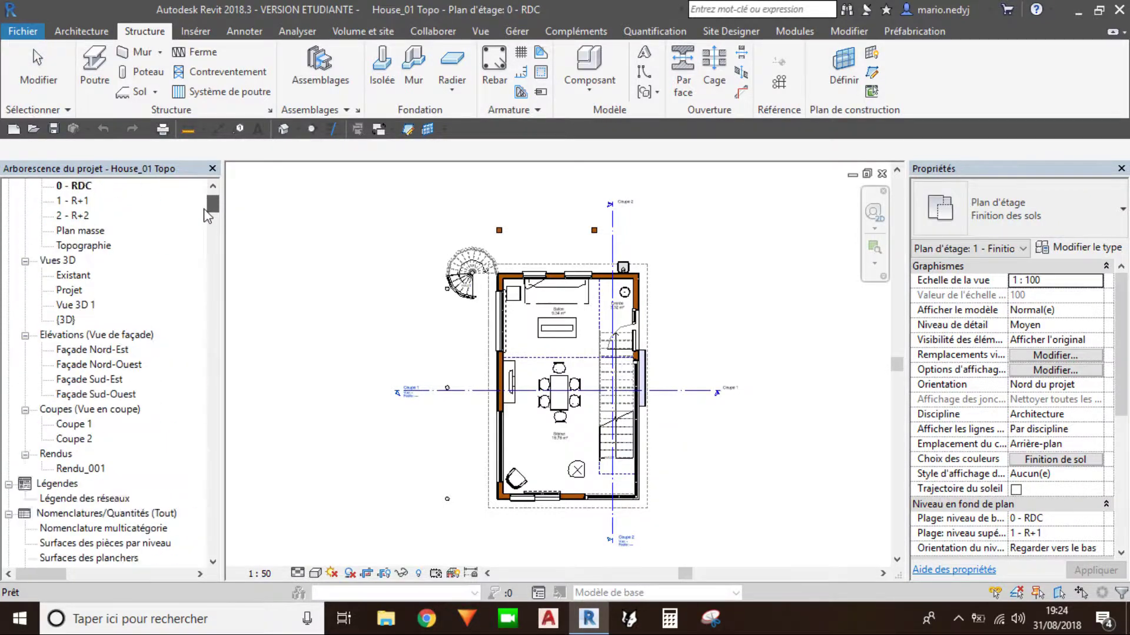
{"action": "scroll", "coordinate": [207, 215], "scroll_direction": "up", "scroll_amount": 2}
{"action": "scroll", "coordinate": [69, 323], "scroll_direction": "down", "scroll_amount": 2}
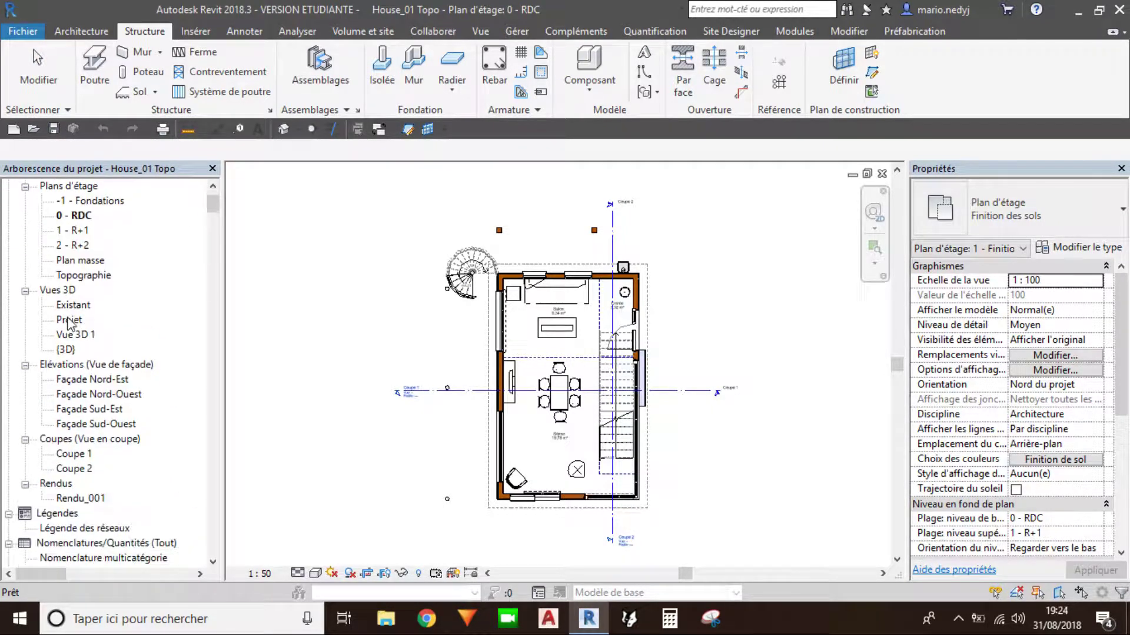
{"action": "scroll", "coordinate": [120, 301], "scroll_direction": "down", "scroll_amount": 1}
{"action": "scroll", "coordinate": [88, 318], "scroll_direction": "down", "scroll_amount": 2}
{"action": "left_click", "coordinate": [78, 320]}
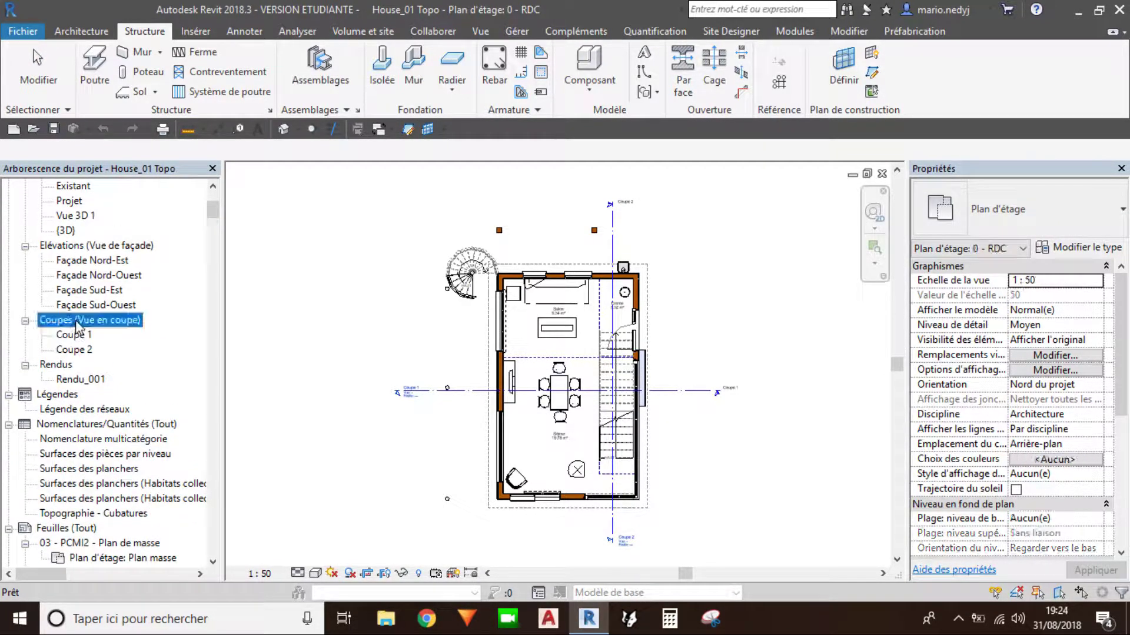
{"action": "scroll", "coordinate": [107, 383], "scroll_direction": "up", "scroll_amount": 3}
{"action": "scroll", "coordinate": [80, 224], "scroll_direction": "up", "scroll_amount": 1}
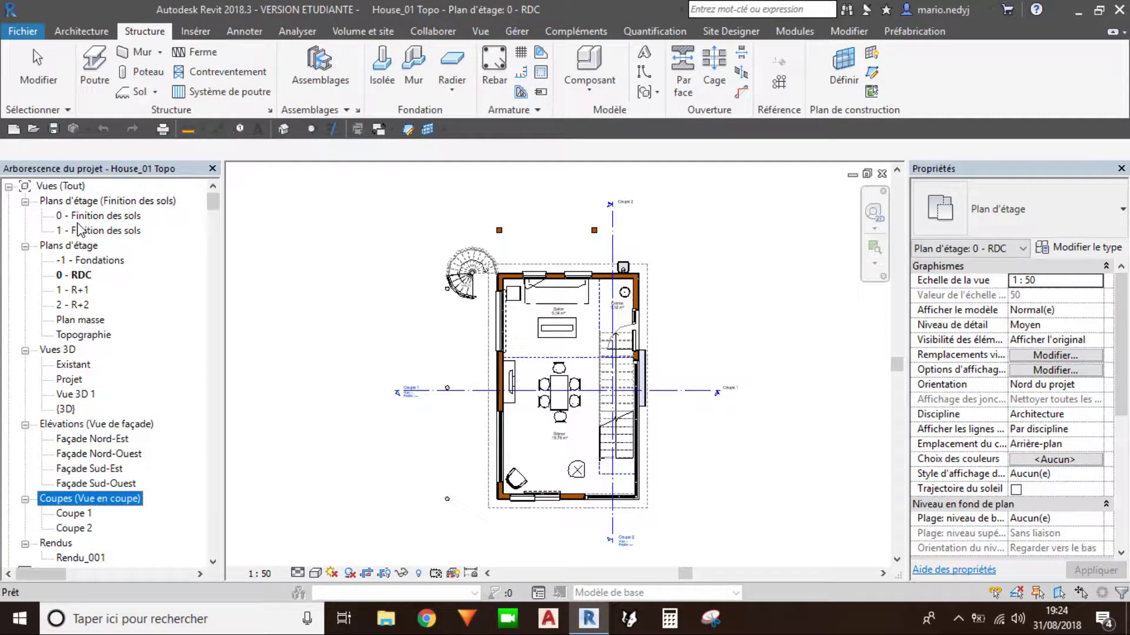
{"action": "left_click", "coordinate": [97, 201]}
{"action": "left_click", "coordinate": [58, 352]}
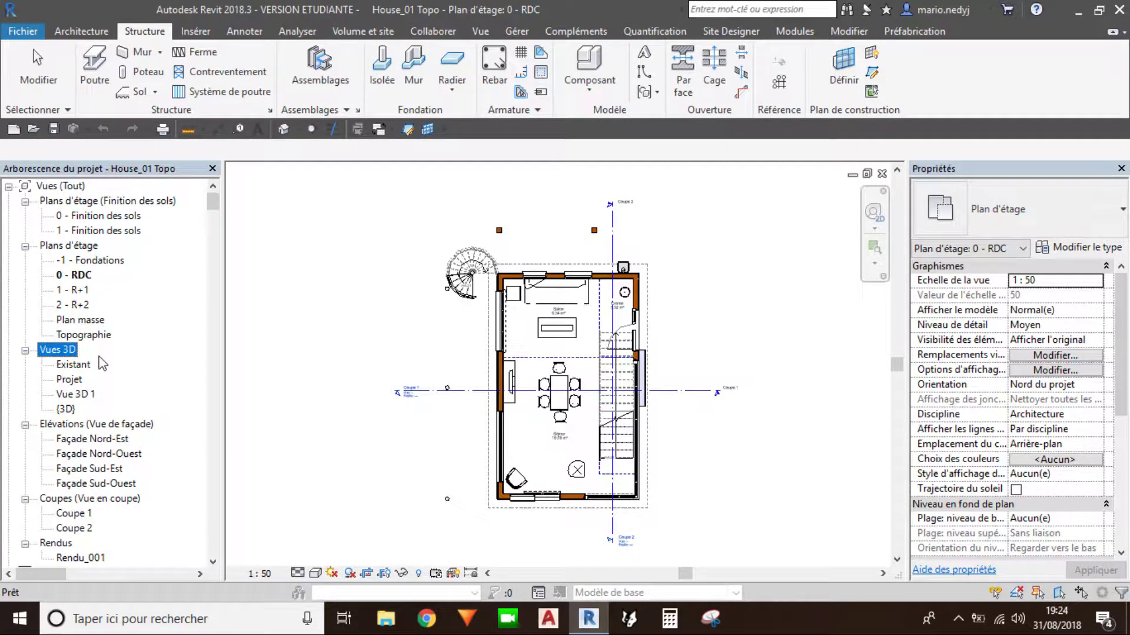
{"action": "scroll", "coordinate": [100, 360], "scroll_direction": "down", "scroll_amount": 2}
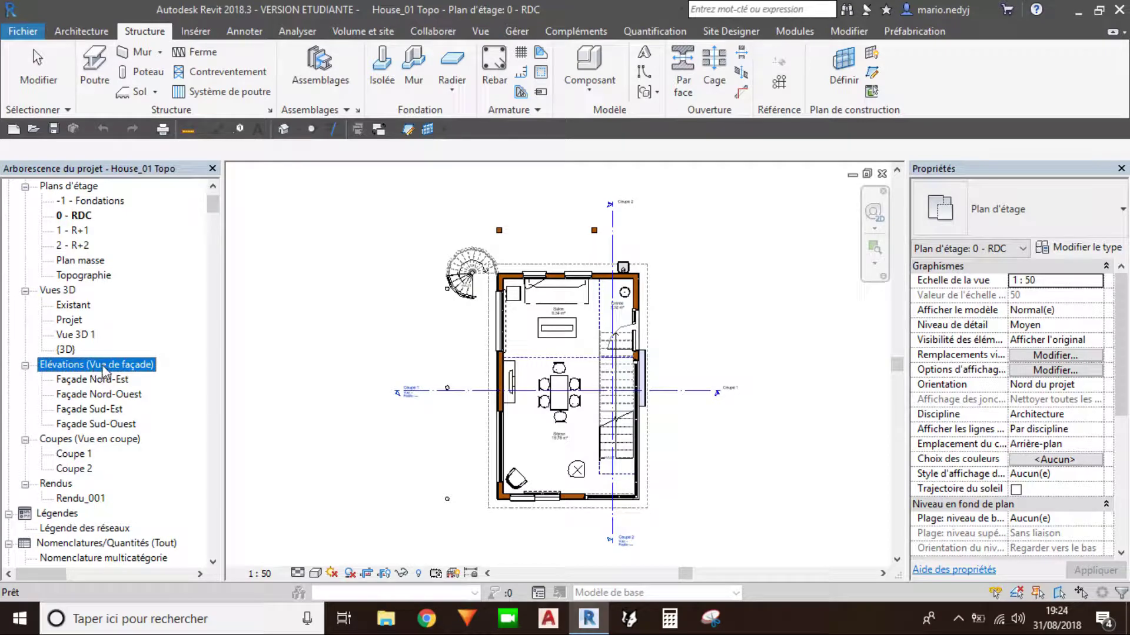
{"action": "scroll", "coordinate": [106, 382], "scroll_direction": "down", "scroll_amount": 2}
{"action": "left_click", "coordinate": [109, 410]}
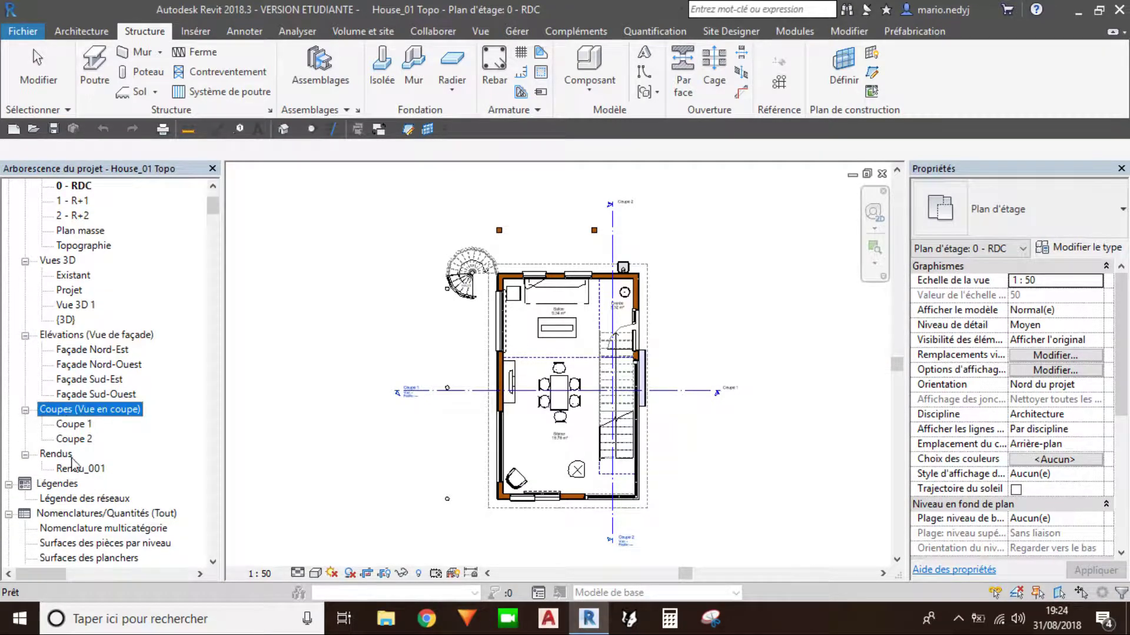
{"action": "scroll", "coordinate": [72, 462], "scroll_direction": "down", "scroll_amount": 3}
{"action": "left_click", "coordinate": [59, 410]}
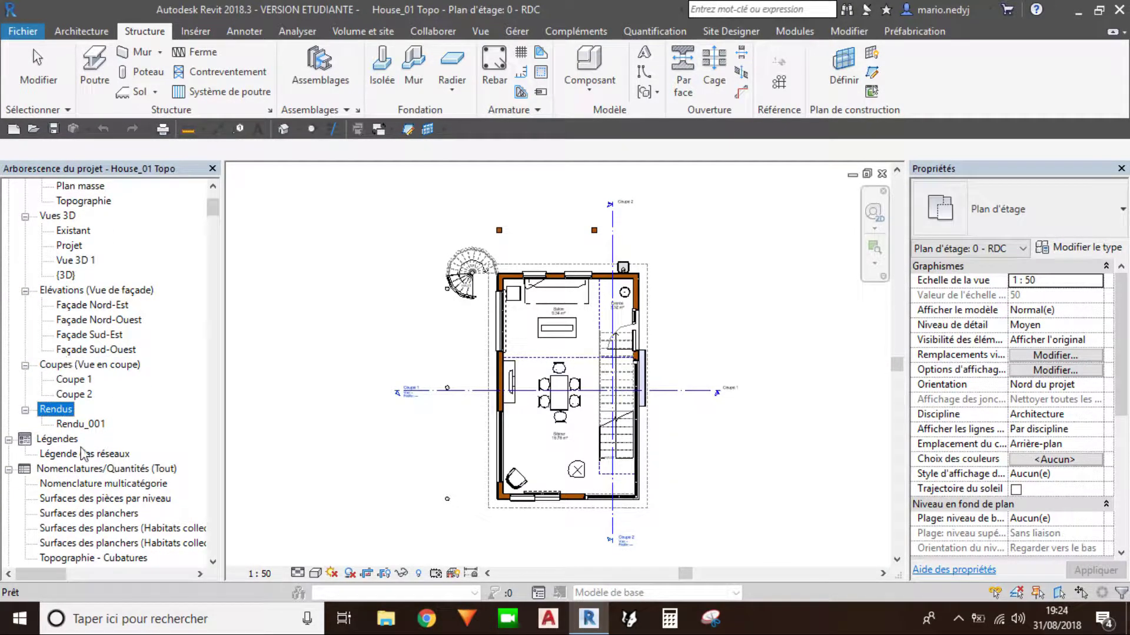
{"action": "scroll", "coordinate": [82, 453], "scroll_direction": "down", "scroll_amount": 2}
{"action": "scroll", "coordinate": [135, 385], "scroll_direction": "down", "scroll_amount": 1}
{"action": "scroll", "coordinate": [130, 385], "scroll_direction": "down", "scroll_amount": 3}
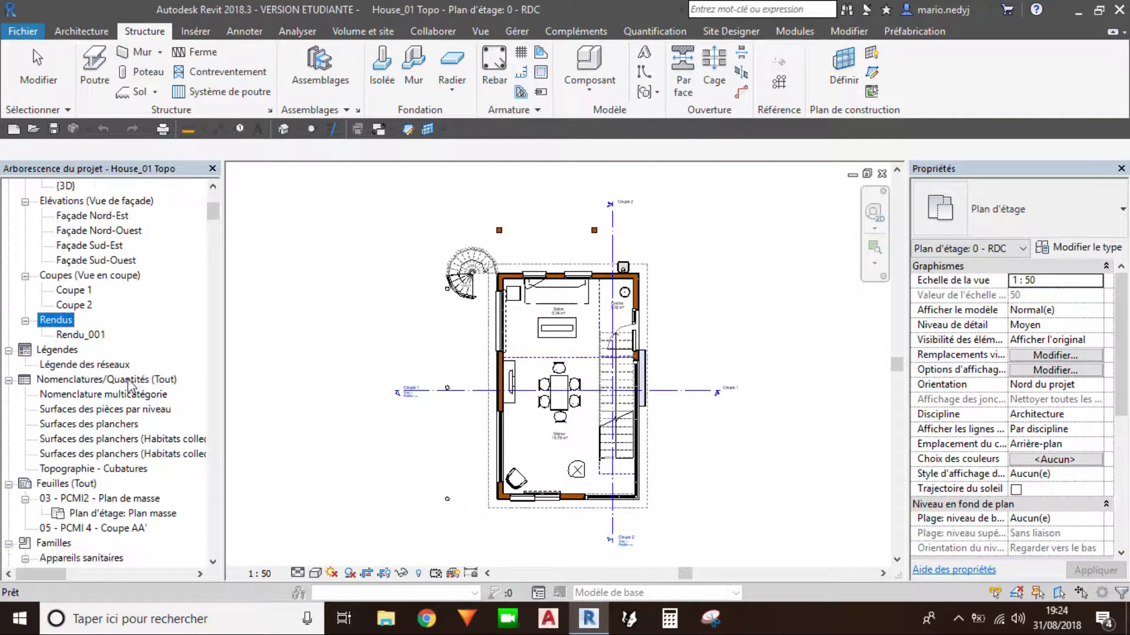
{"action": "left_click", "coordinate": [52, 351]}
{"action": "left_click", "coordinate": [88, 380]}
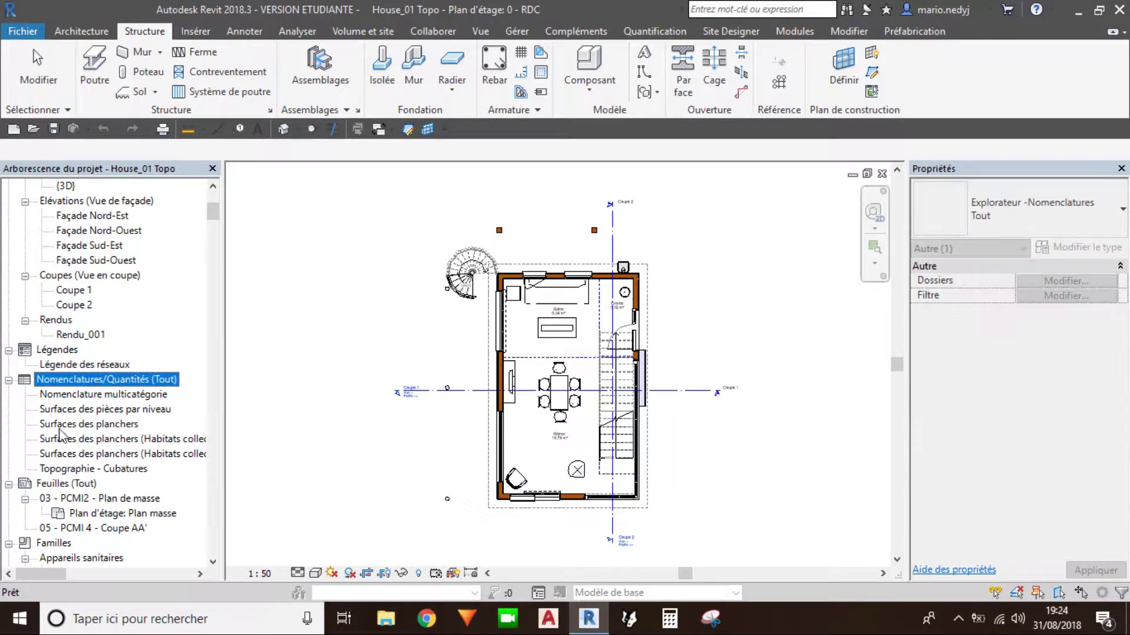
{"action": "scroll", "coordinate": [76, 387], "scroll_direction": "down", "scroll_amount": 2}
{"action": "scroll", "coordinate": [73, 387], "scroll_direction": "down", "scroll_amount": 1}
{"action": "scroll", "coordinate": [70, 386], "scroll_direction": "down", "scroll_amount": 1}
{"action": "left_click", "coordinate": [59, 394]}
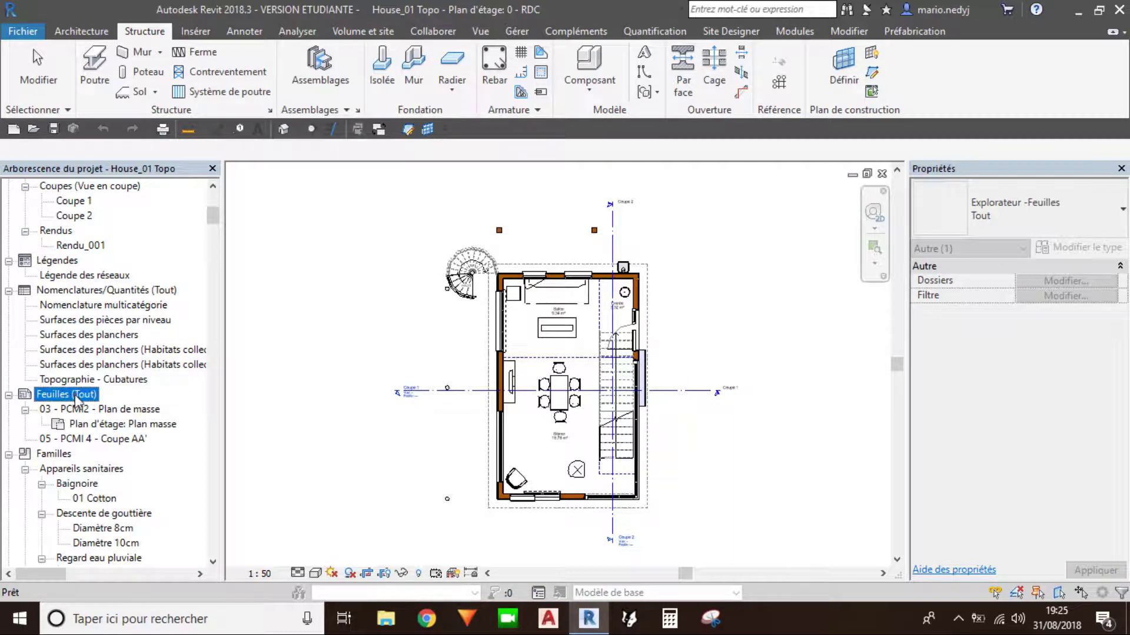
{"action": "scroll", "coordinate": [90, 400], "scroll_direction": "down", "scroll_amount": 1}
{"action": "left_click", "coordinate": [65, 409]}
{"action": "scroll", "coordinate": [112, 434], "scroll_direction": "down", "scroll_amount": 1}
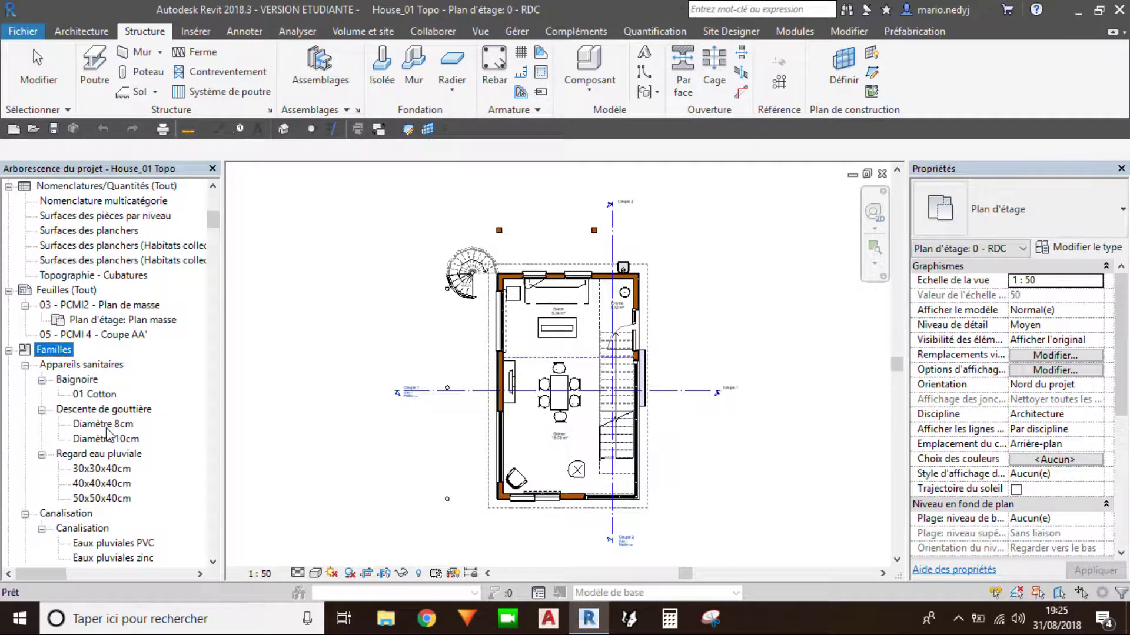
{"action": "left_click", "coordinate": [361, 356]}
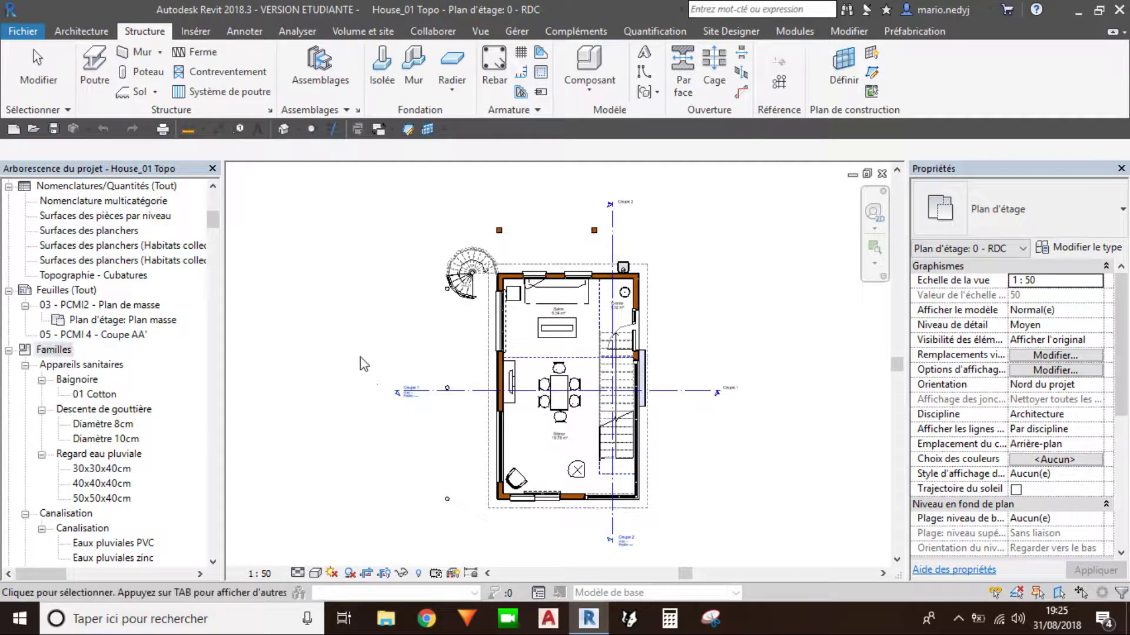
{"action": "scroll", "coordinate": [71, 455], "scroll_direction": "down", "scroll_amount": 5}
{"action": "scroll", "coordinate": [71, 454], "scroll_direction": "down", "scroll_amount": 2}
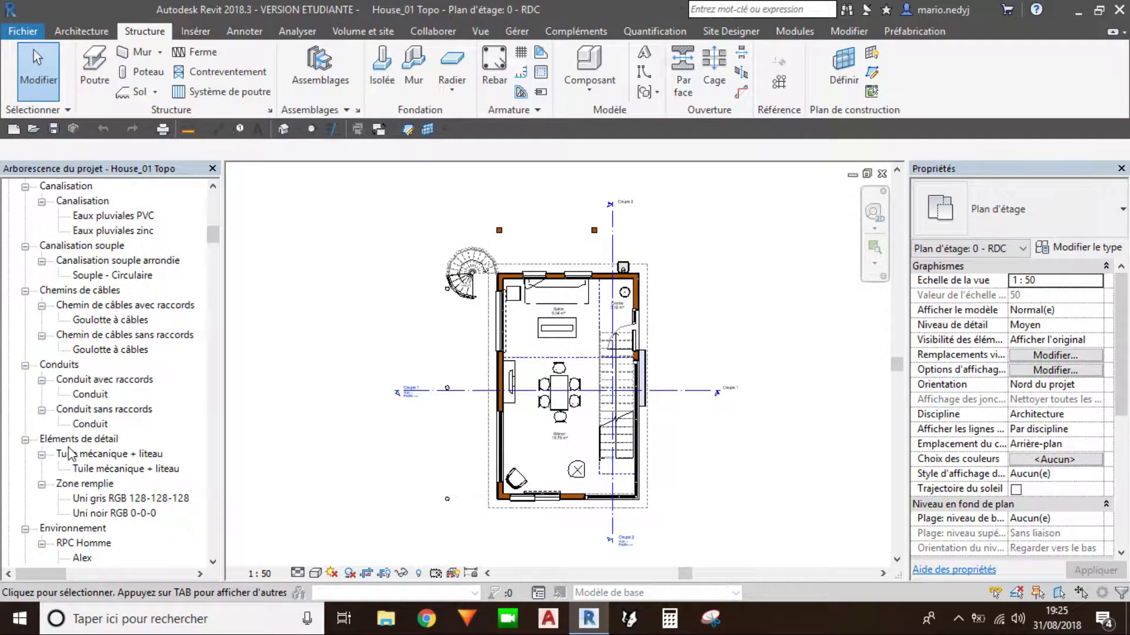
{"action": "scroll", "coordinate": [71, 454], "scroll_direction": "down", "scroll_amount": 4}
{"action": "scroll", "coordinate": [70, 455], "scroll_direction": "down", "scroll_amount": 3}
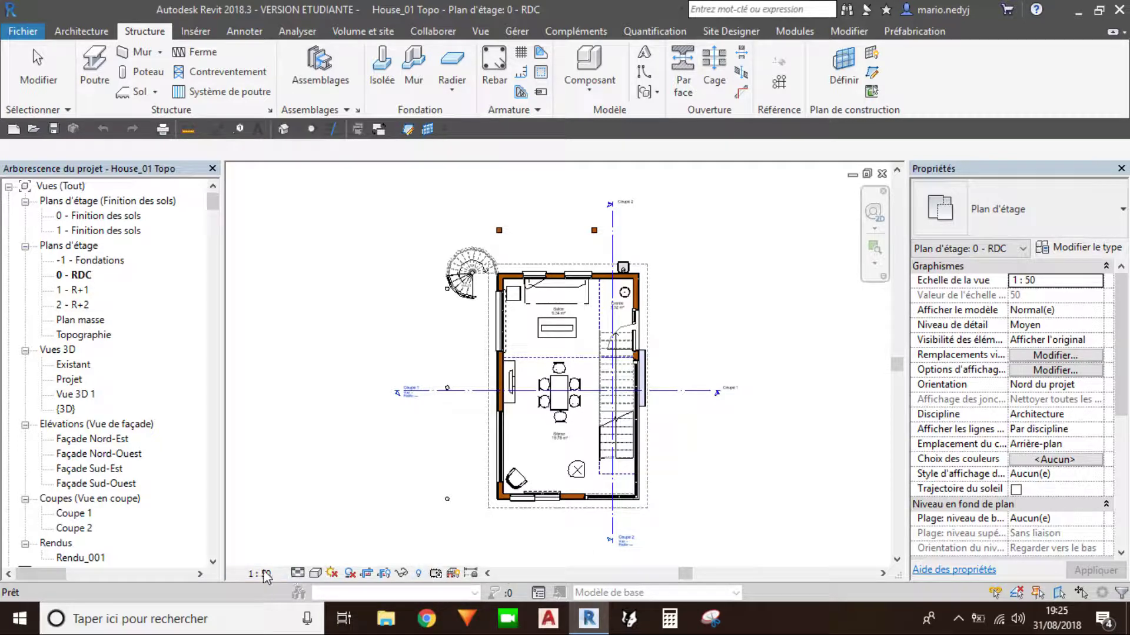
Step: Try a 1:100 view scale, then reset Echelle de la vue to 1:50 in Properties
{"action": "left_click", "coordinate": [513, 560]}
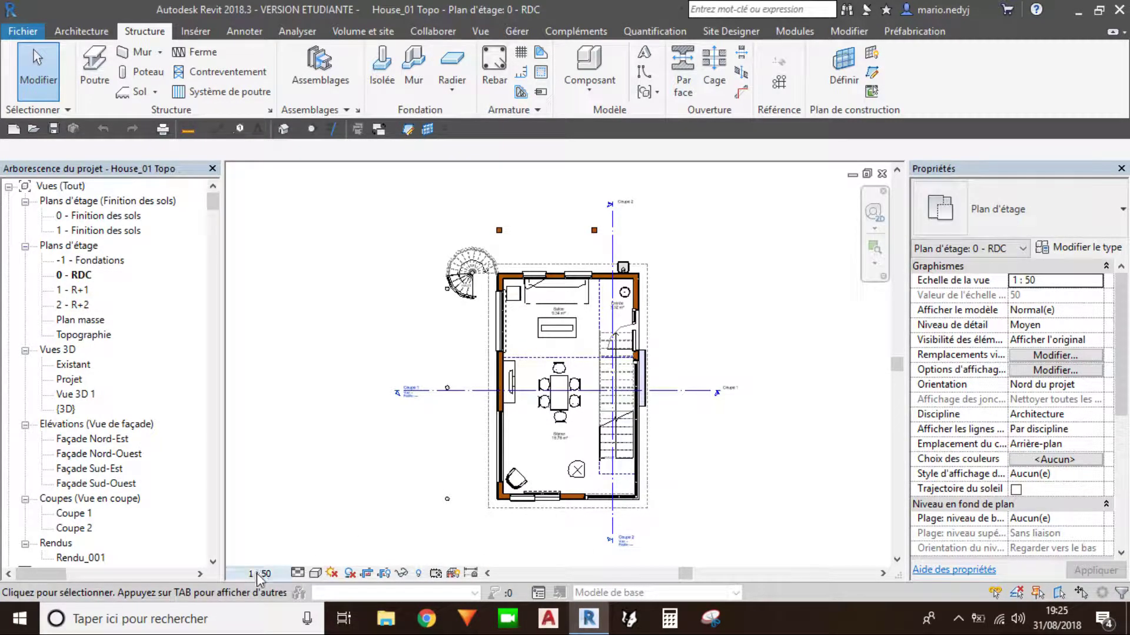
{"action": "left_click", "coordinate": [254, 574]}
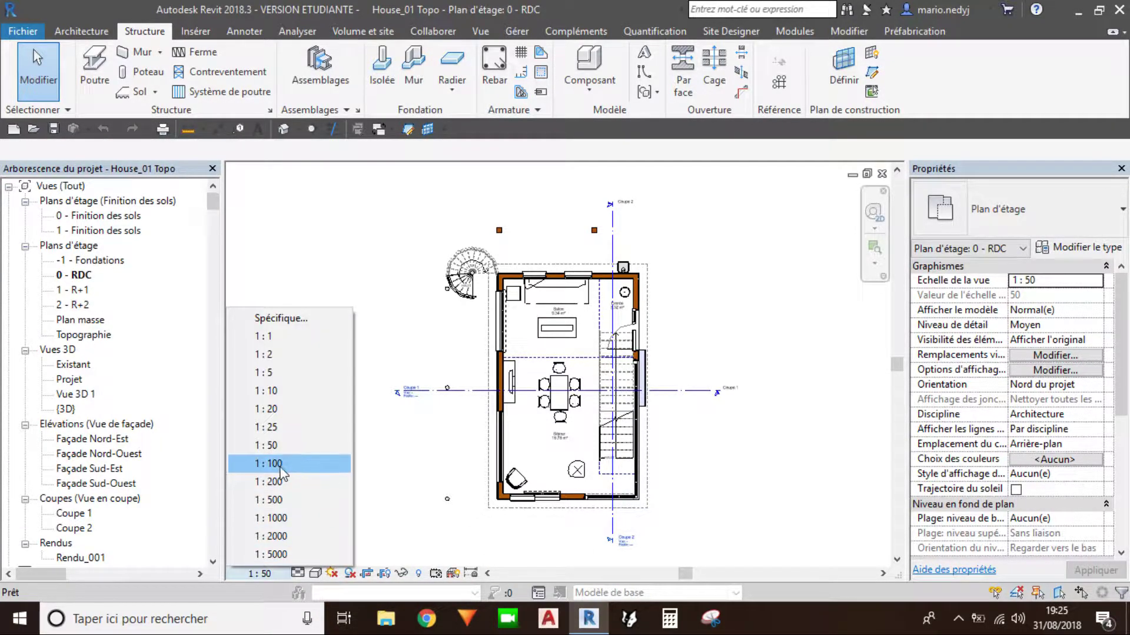
{"action": "left_click", "coordinate": [284, 464]}
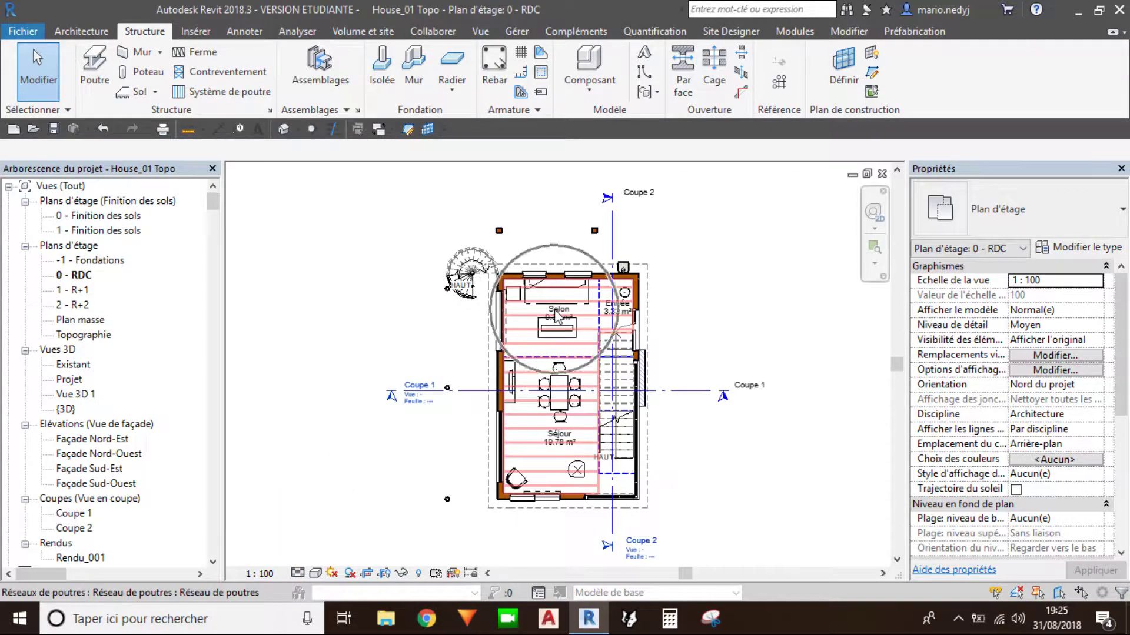
{"action": "scroll", "coordinate": [554, 310], "scroll_direction": "up", "scroll_amount": 5}
{"action": "scroll", "coordinate": [555, 309], "scroll_direction": "down", "scroll_amount": 3}
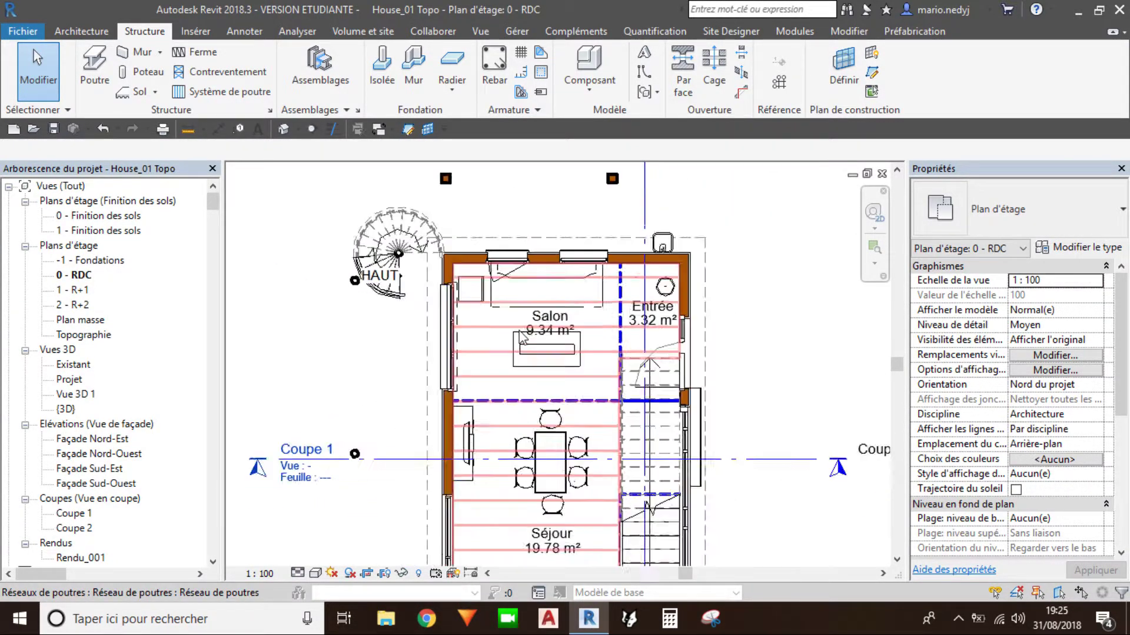
{"action": "scroll", "coordinate": [554, 309], "scroll_direction": "down", "scroll_amount": 2}
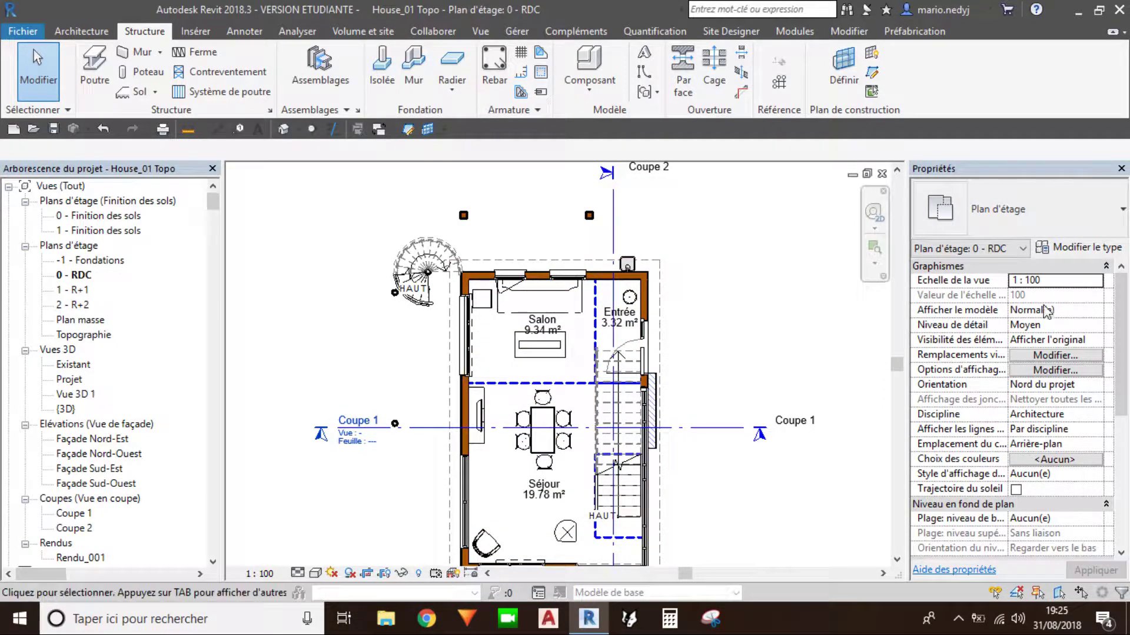
{"action": "left_click", "coordinate": [1082, 280]}
{"action": "left_click", "coordinate": [1095, 282]}
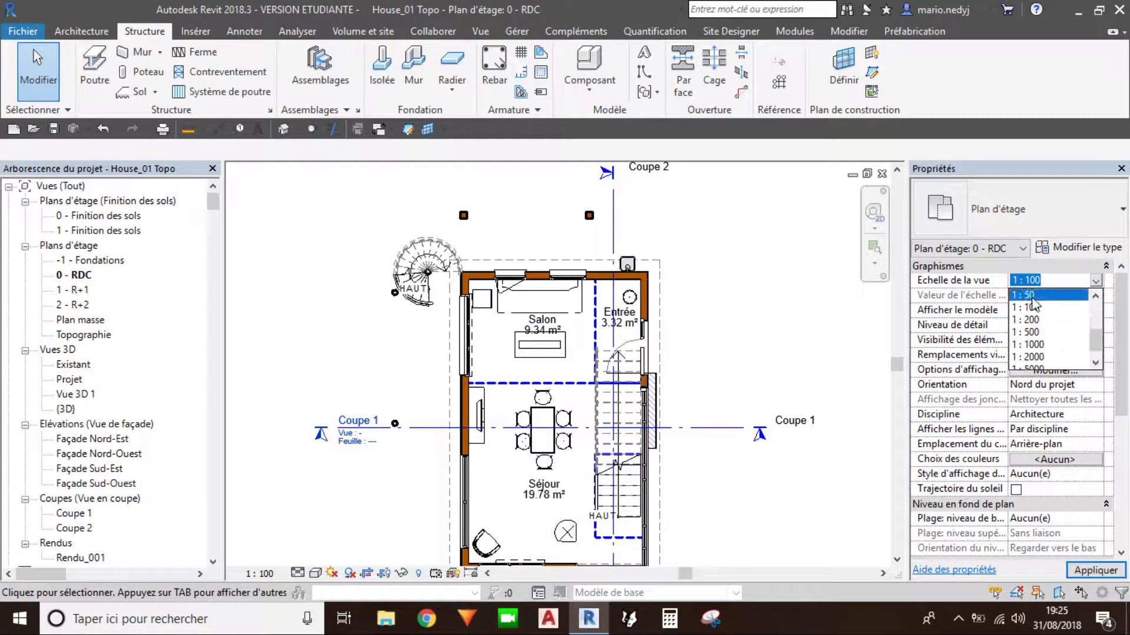
{"action": "left_click", "coordinate": [1035, 312]}
{"action": "left_click", "coordinate": [1099, 569]}
Step: Change the plan's detail level to Faible, then to Elevé
{"action": "left_click", "coordinate": [297, 572]}
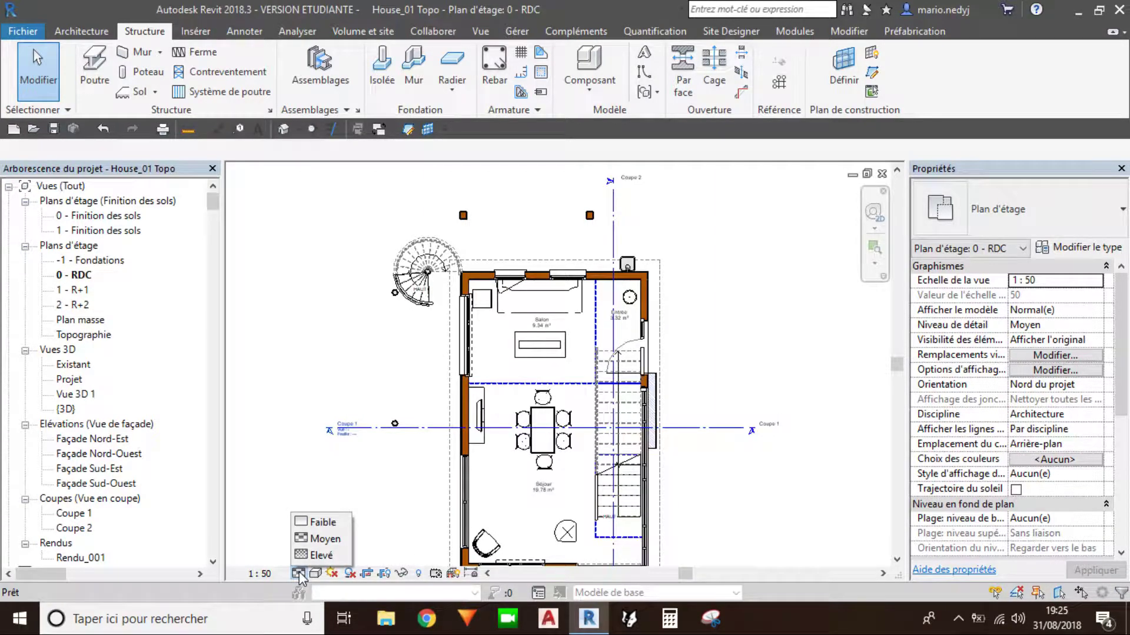
{"action": "left_click", "coordinate": [323, 523]}
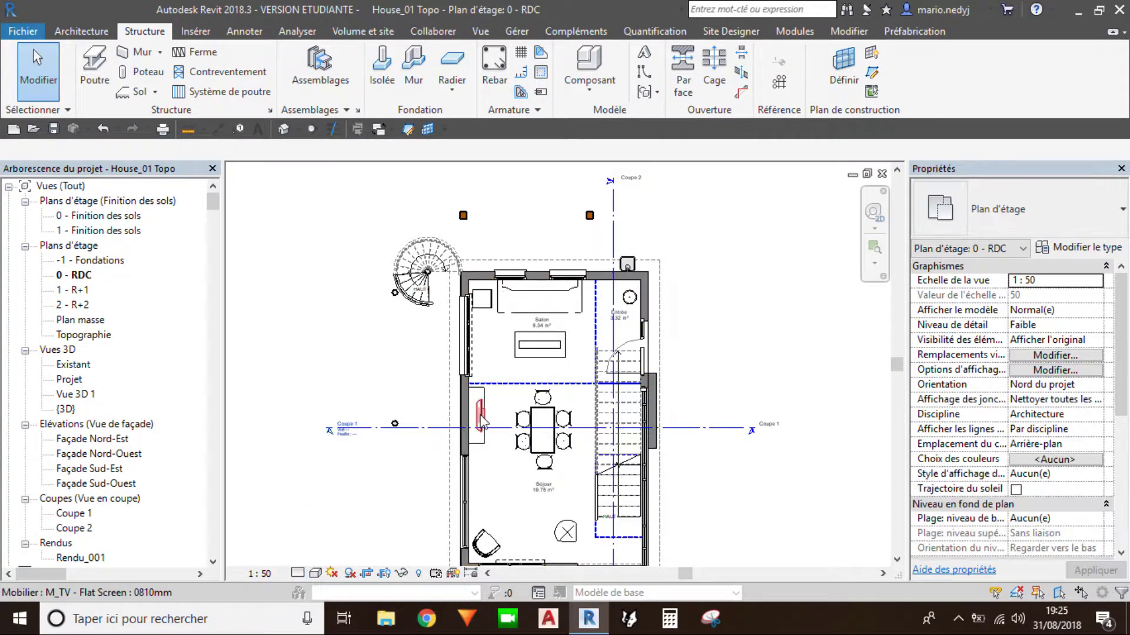
{"action": "middle_click_drag", "start_coordinate": [551, 434], "coordinate": [553, 397]}
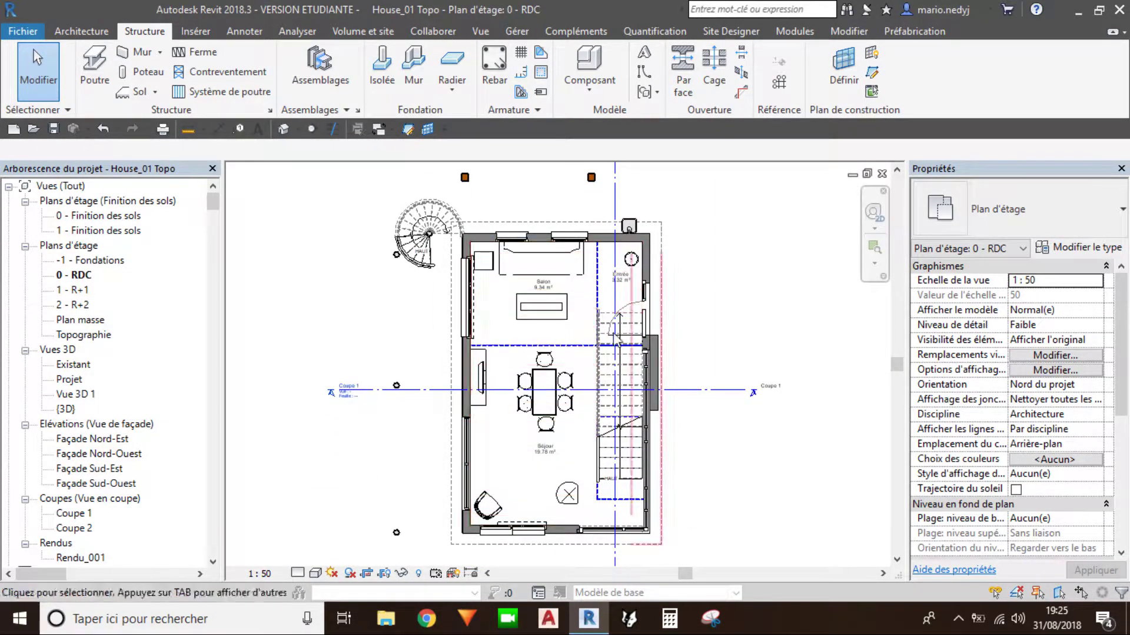
{"action": "left_click", "coordinate": [315, 572]}
{"action": "left_click", "coordinate": [321, 555]}
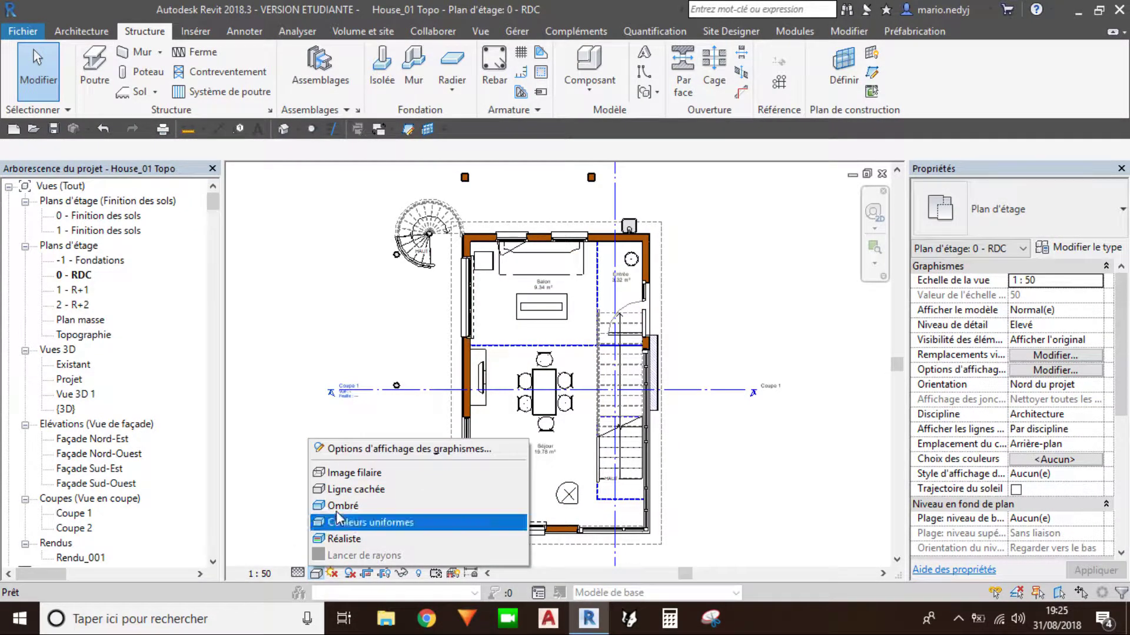
Step: Try the wireframe and hidden-line visual styles on the ground-floor plan
{"action": "left_click", "coordinate": [350, 478]}
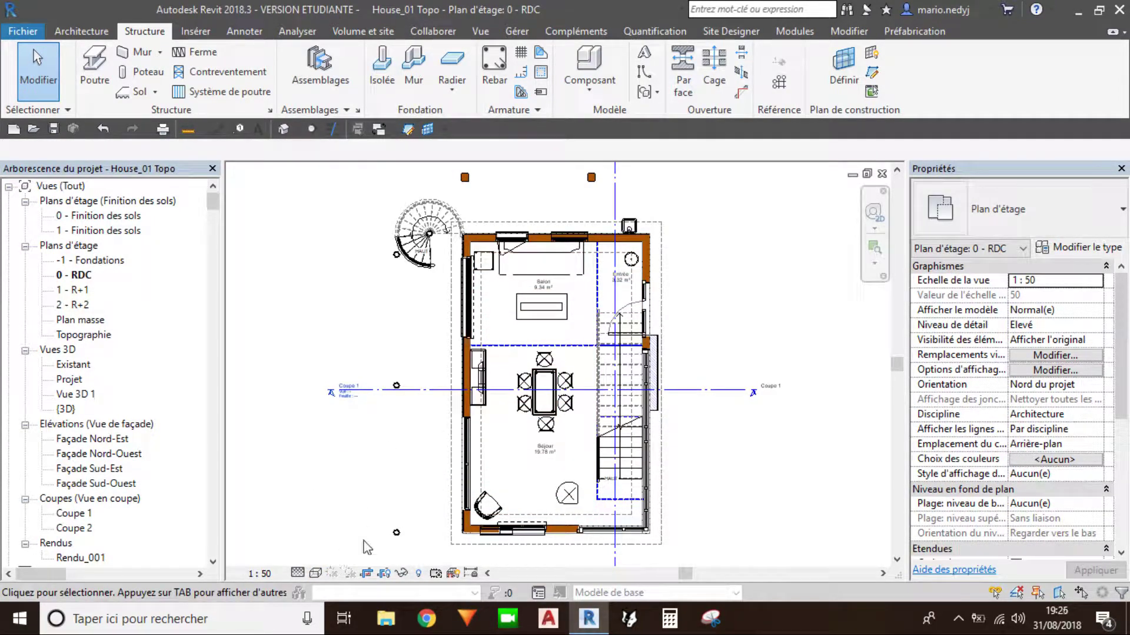
{"action": "left_click", "coordinate": [316, 574]}
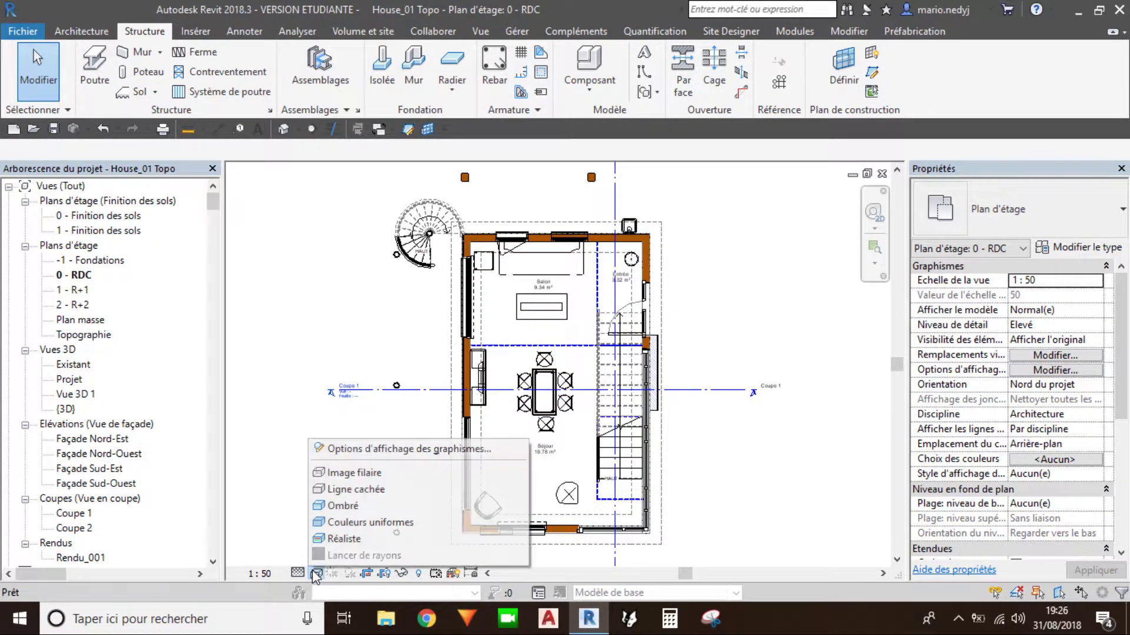
{"action": "left_click", "coordinate": [347, 490]}
{"action": "middle_click_drag", "start_coordinate": [434, 456], "coordinate": [383, 466]}
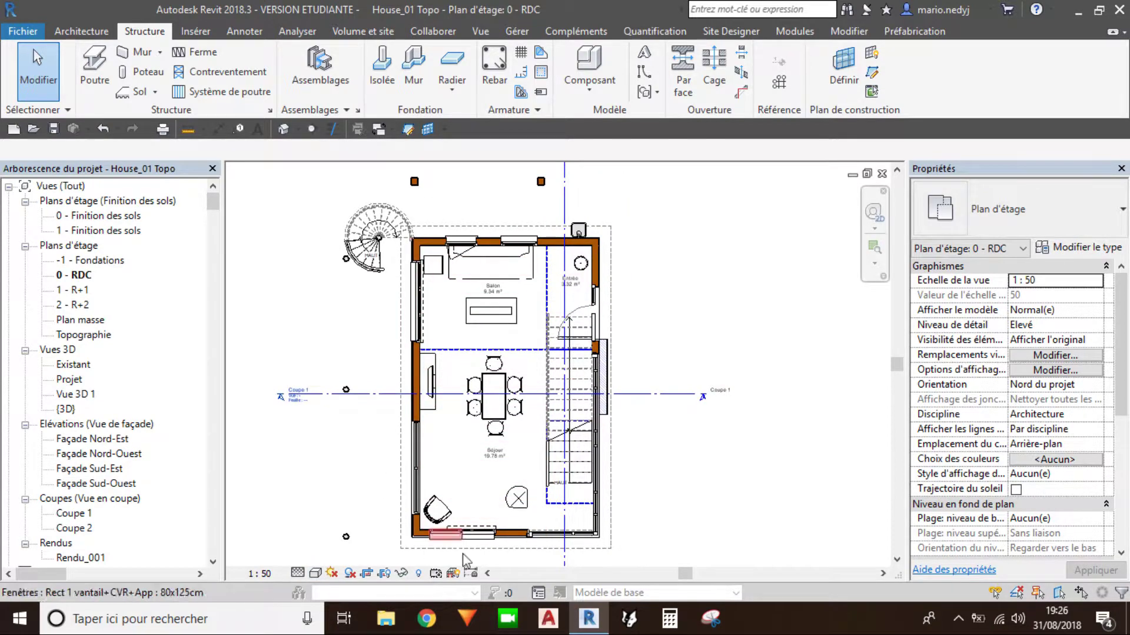
{"action": "scroll", "coordinate": [484, 462], "scroll_direction": "up", "scroll_amount": 2}
{"action": "scroll", "coordinate": [483, 462], "scroll_direction": "down", "scroll_amount": 1}
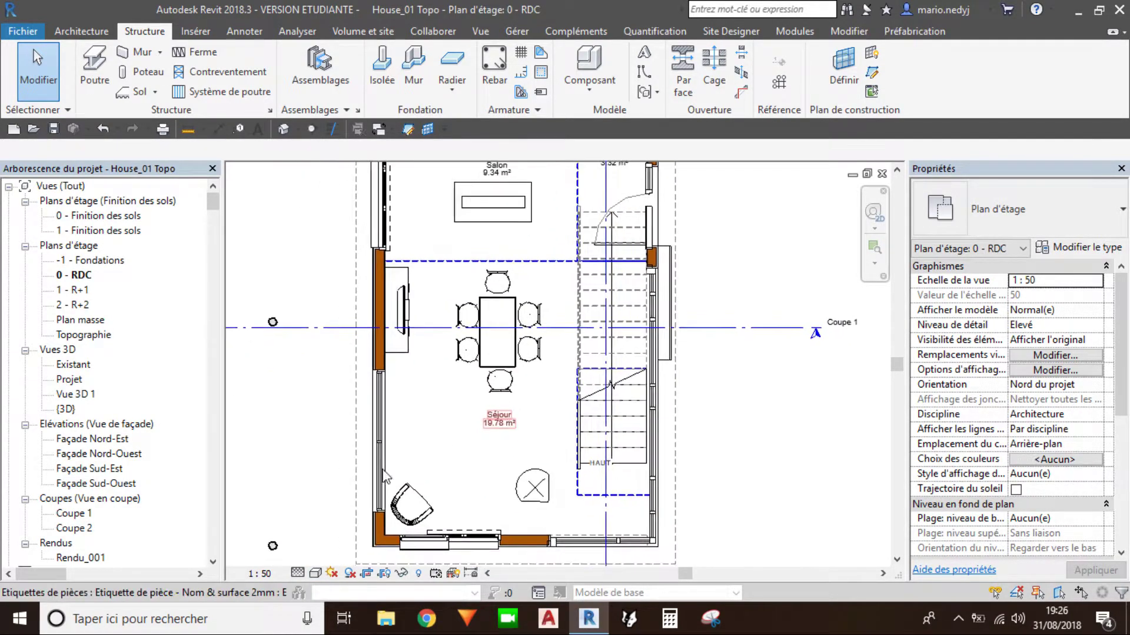
{"action": "left_click", "coordinate": [316, 574]}
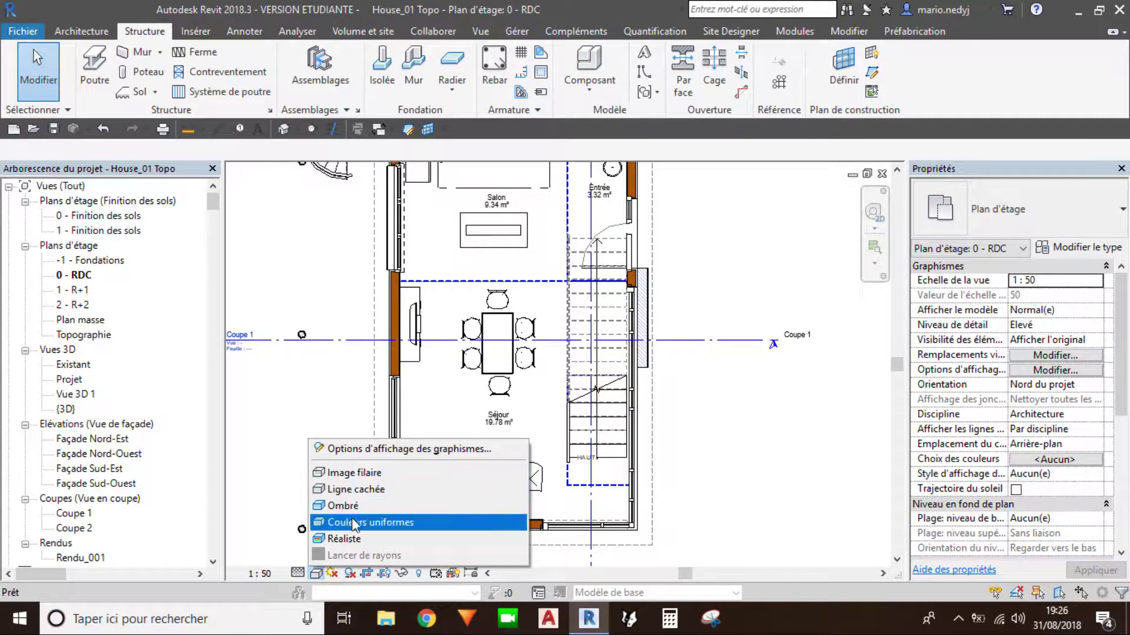
{"action": "left_click", "coordinate": [344, 539]}
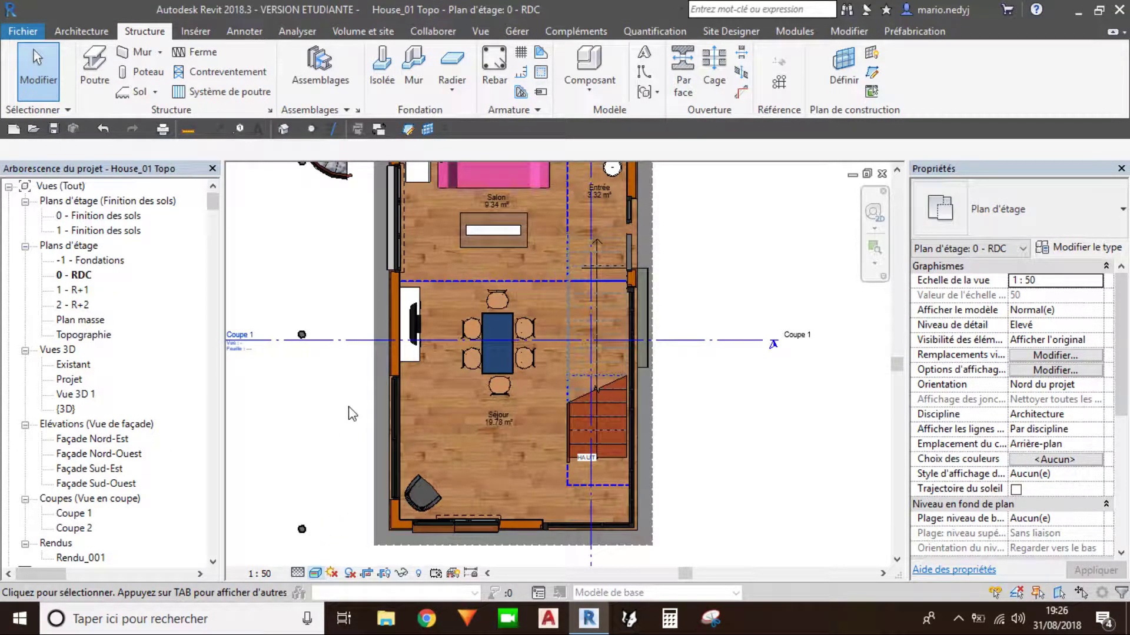
Step: Reselect Ligne cachée as the plan's visual style
{"action": "scroll", "coordinate": [383, 412], "scroll_direction": "down", "scroll_amount": 1}
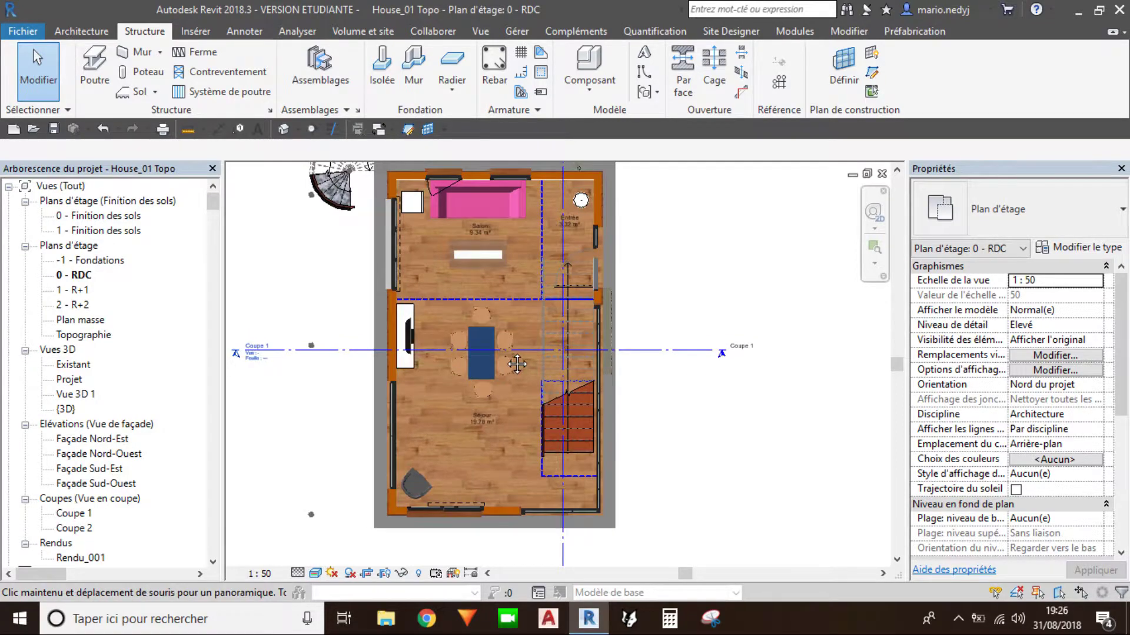
{"action": "scroll", "coordinate": [482, 221], "scroll_direction": "up", "scroll_amount": 1}
{"action": "scroll", "coordinate": [483, 229], "scroll_direction": "up", "scroll_amount": 2}
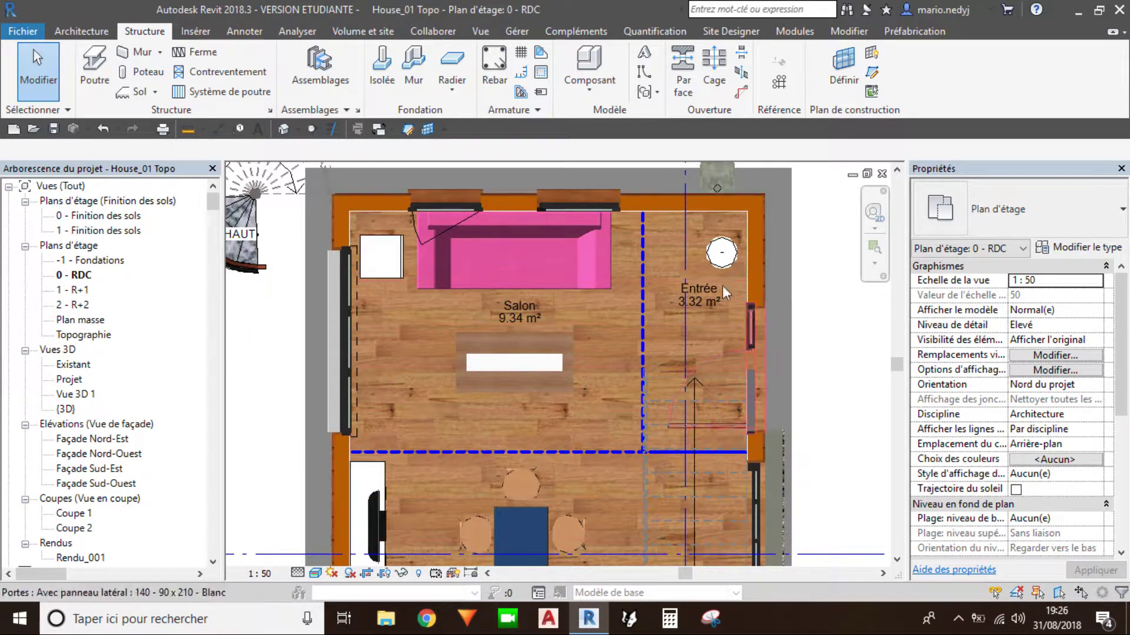
{"action": "scroll", "coordinate": [694, 294], "scroll_direction": "down", "scroll_amount": 2}
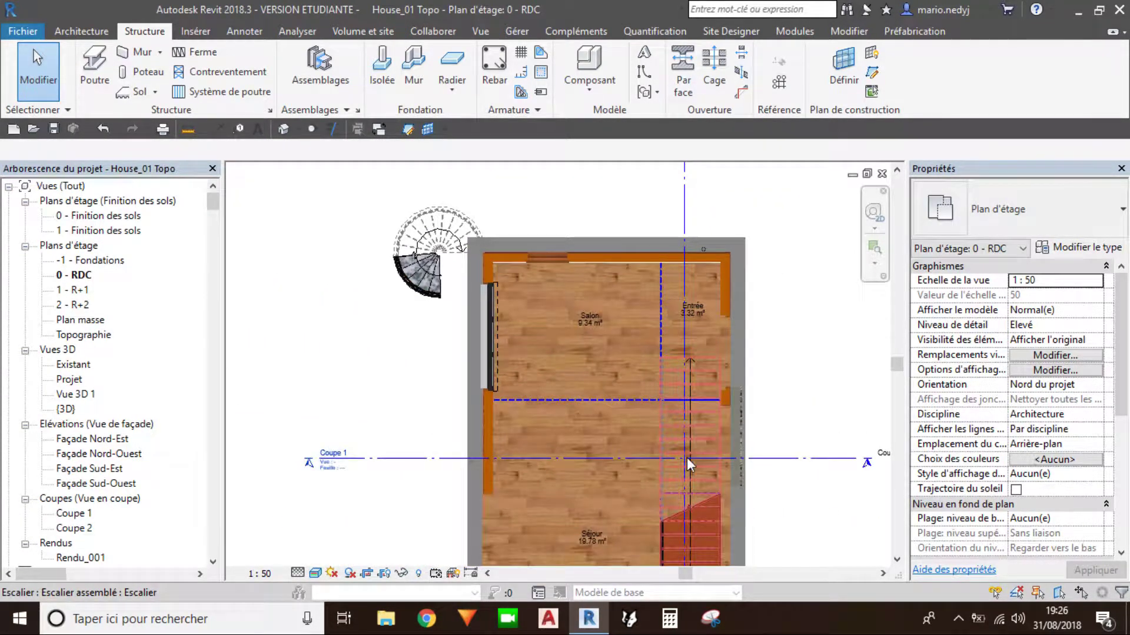
{"action": "scroll", "coordinate": [687, 457], "scroll_direction": "down", "scroll_amount": 1}
{"action": "scroll", "coordinate": [679, 479], "scroll_direction": "up", "scroll_amount": 1}
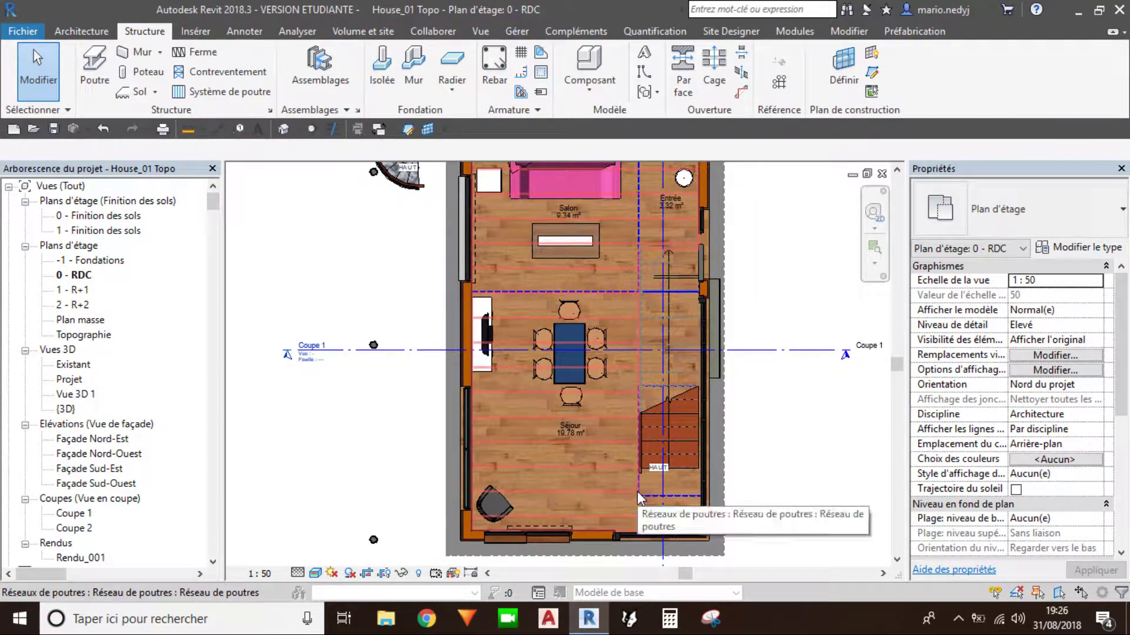
{"action": "left_click", "coordinate": [313, 572]}
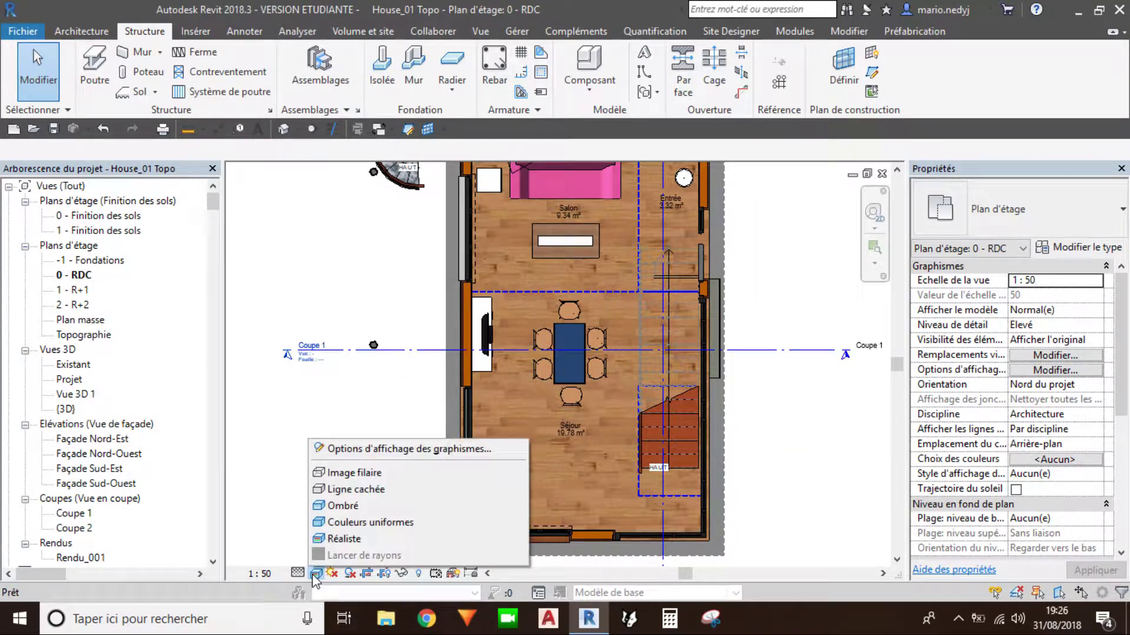
{"action": "left_click", "coordinate": [373, 494]}
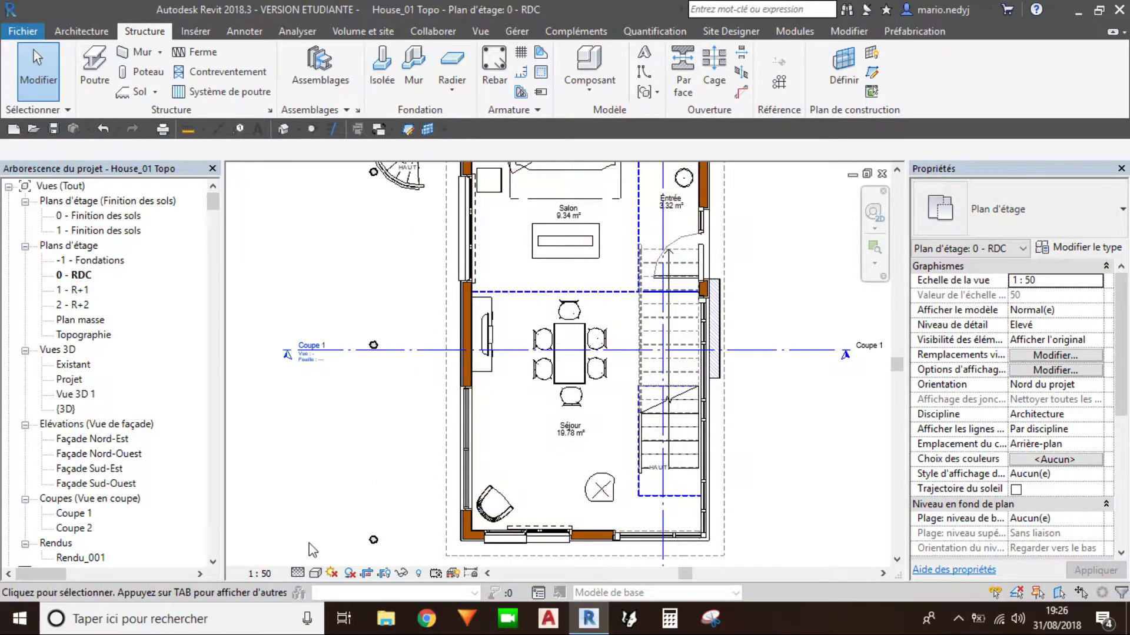
{"action": "scroll", "coordinate": [600, 488], "scroll_direction": "down", "scroll_amount": 2}
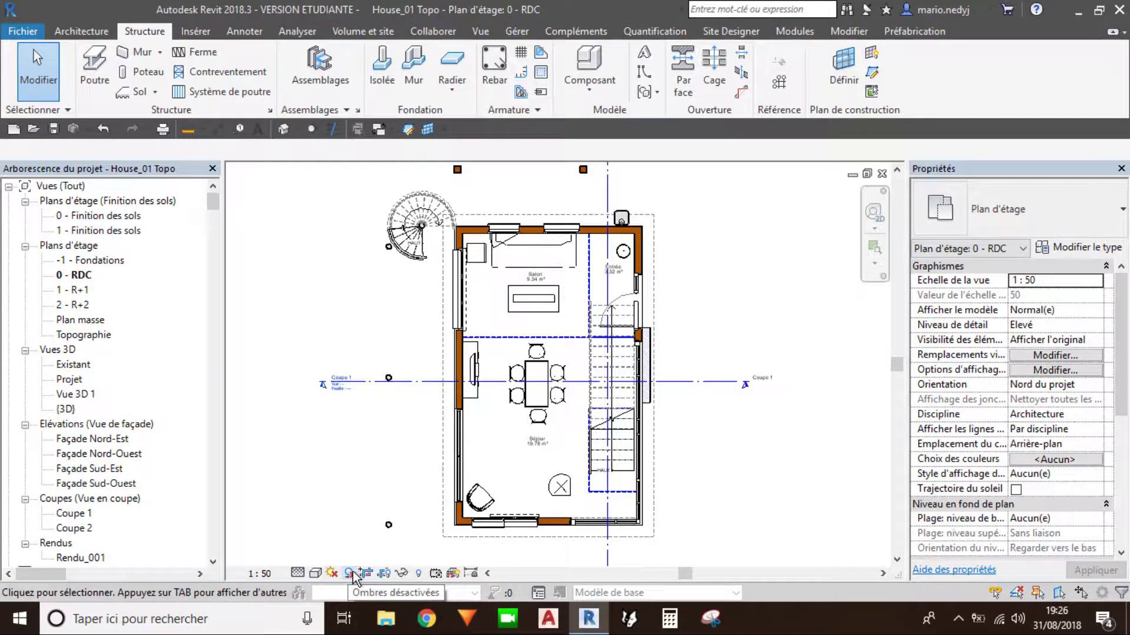
Step: Toggle shadows on and off, then turn on cropping with the crop boundary shown
{"action": "left_click", "coordinate": [350, 573]}
{"action": "left_click", "coordinate": [349, 573]}
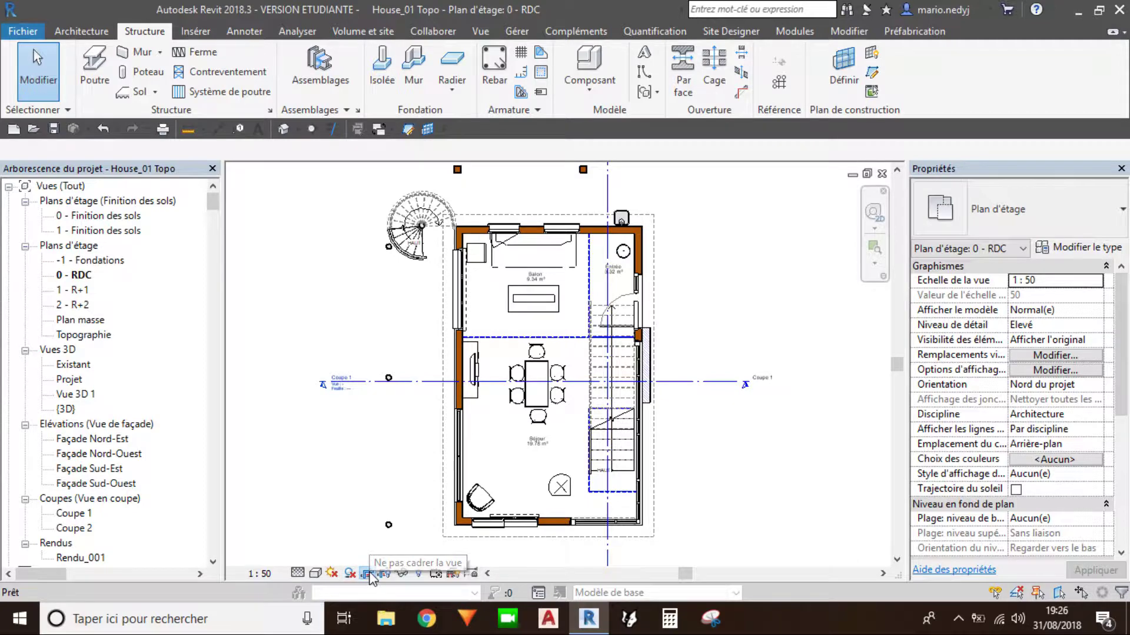
{"action": "scroll", "coordinate": [380, 475], "scroll_direction": "down", "scroll_amount": 3}
{"action": "scroll", "coordinate": [380, 476], "scroll_direction": "down", "scroll_amount": 2}
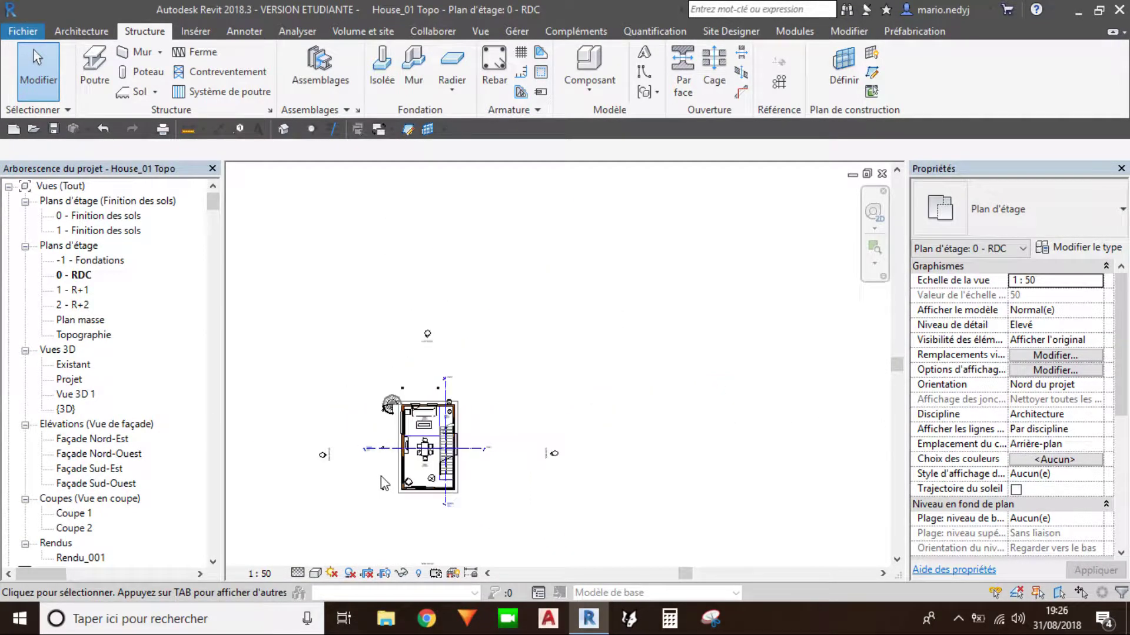
{"action": "left_click", "coordinate": [384, 573]}
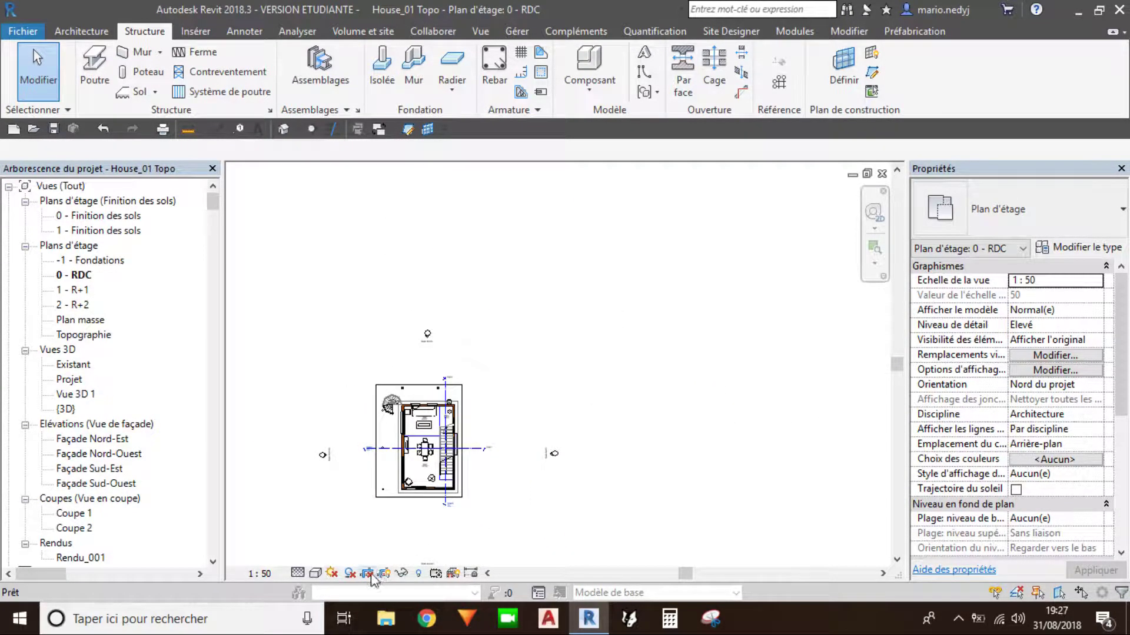
{"action": "left_click", "coordinate": [359, 576]}
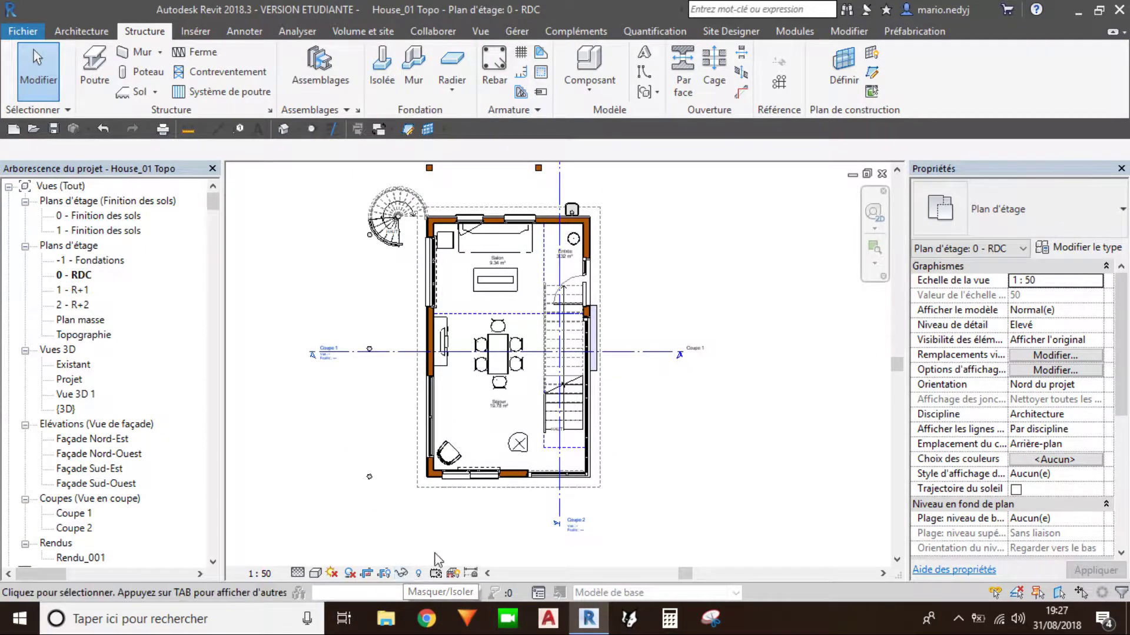
{"action": "scroll", "coordinate": [466, 453], "scroll_direction": "up", "scroll_amount": 3}
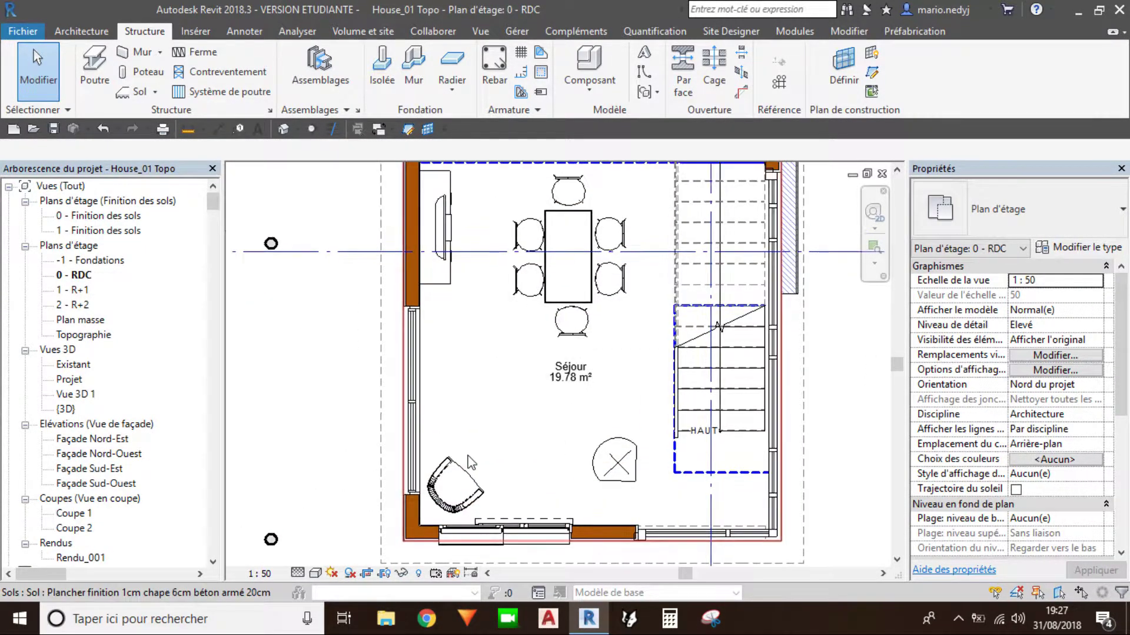
{"action": "middle_click_drag", "start_coordinate": [436, 459], "coordinate": [462, 480]}
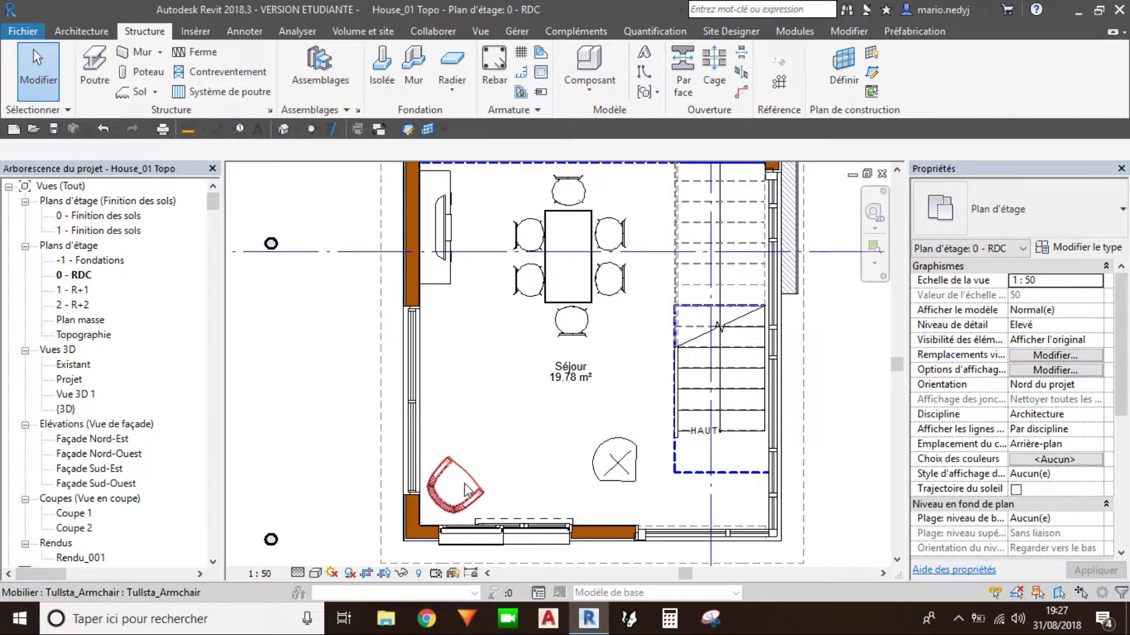
{"action": "left_click", "coordinate": [467, 490]}
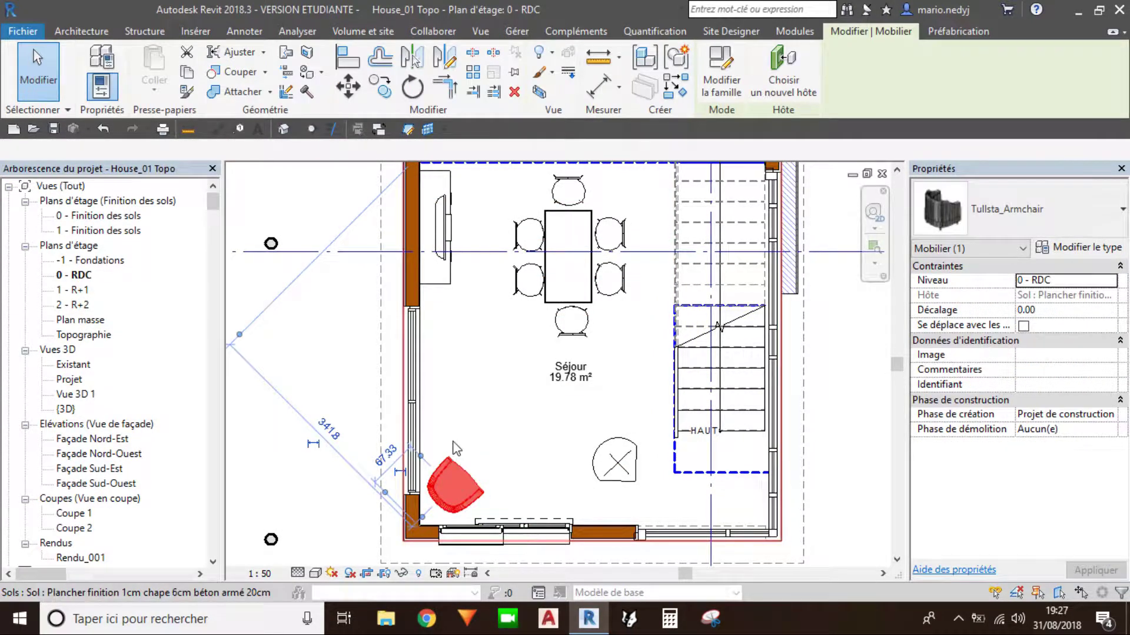
{"action": "left_click", "coordinate": [401, 573]}
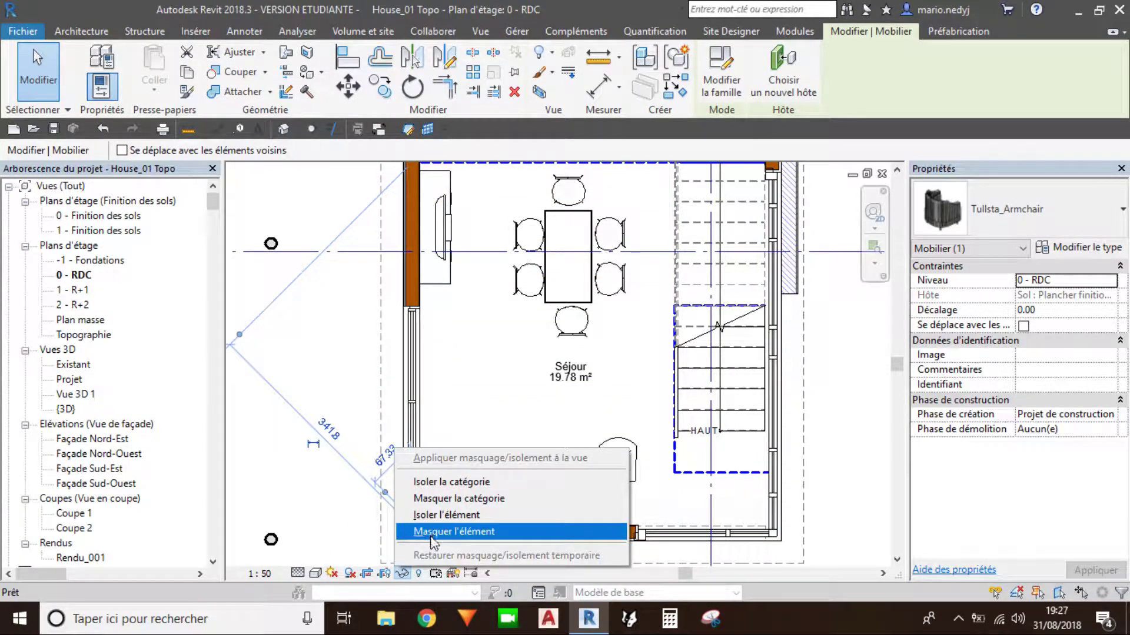
{"action": "left_click", "coordinate": [435, 532]}
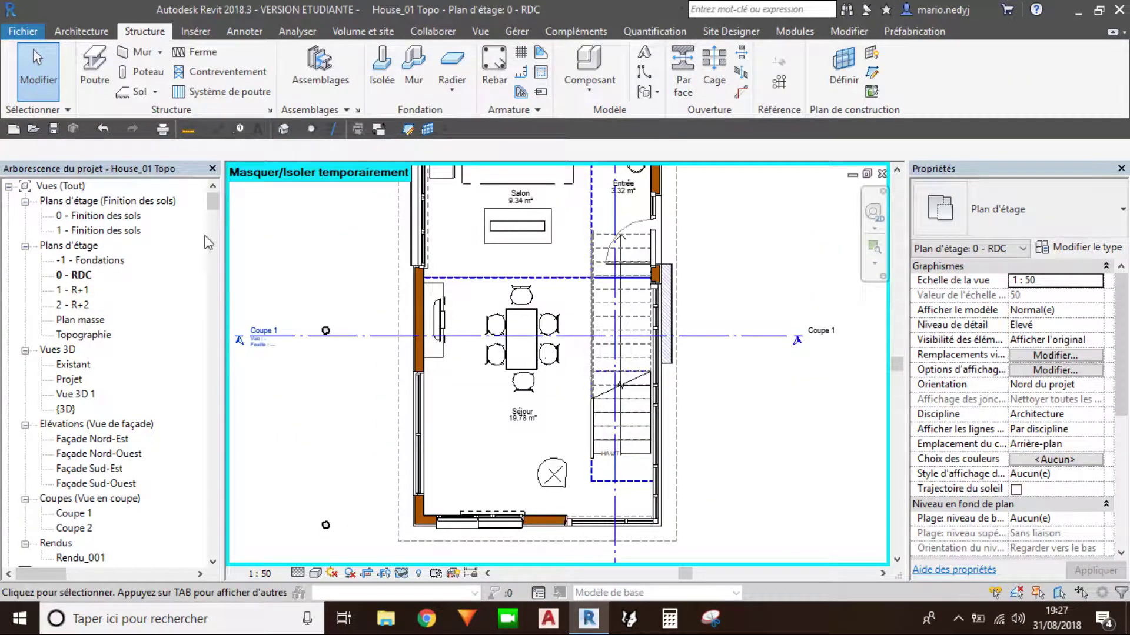
{"action": "middle_click_drag", "start_coordinate": [483, 353], "coordinate": [477, 369]}
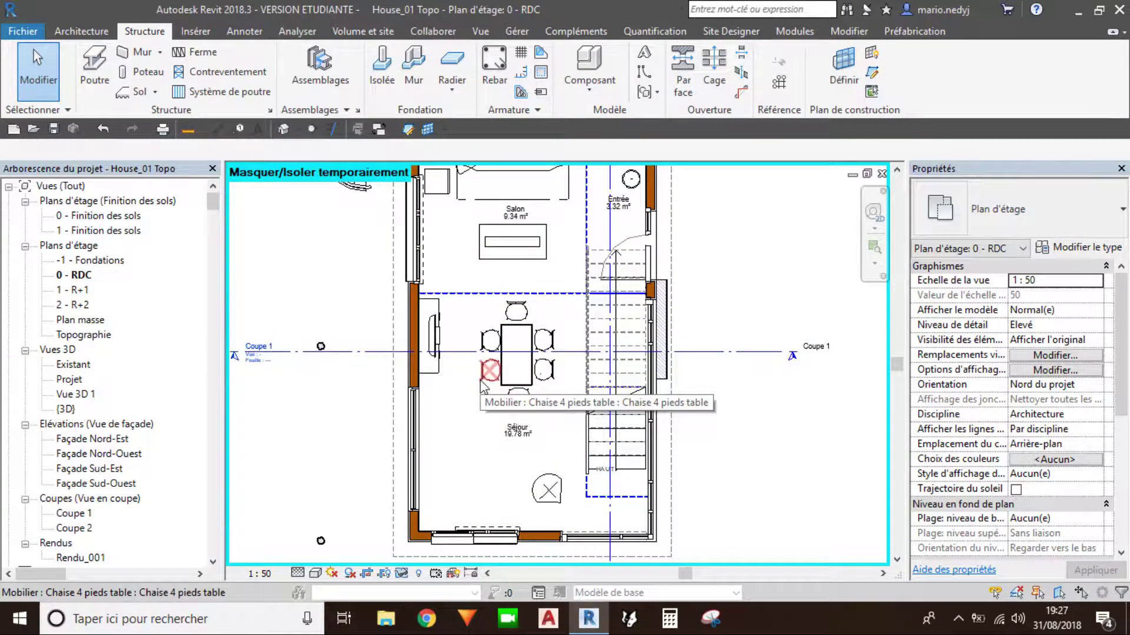
{"action": "left_click", "coordinate": [401, 574]}
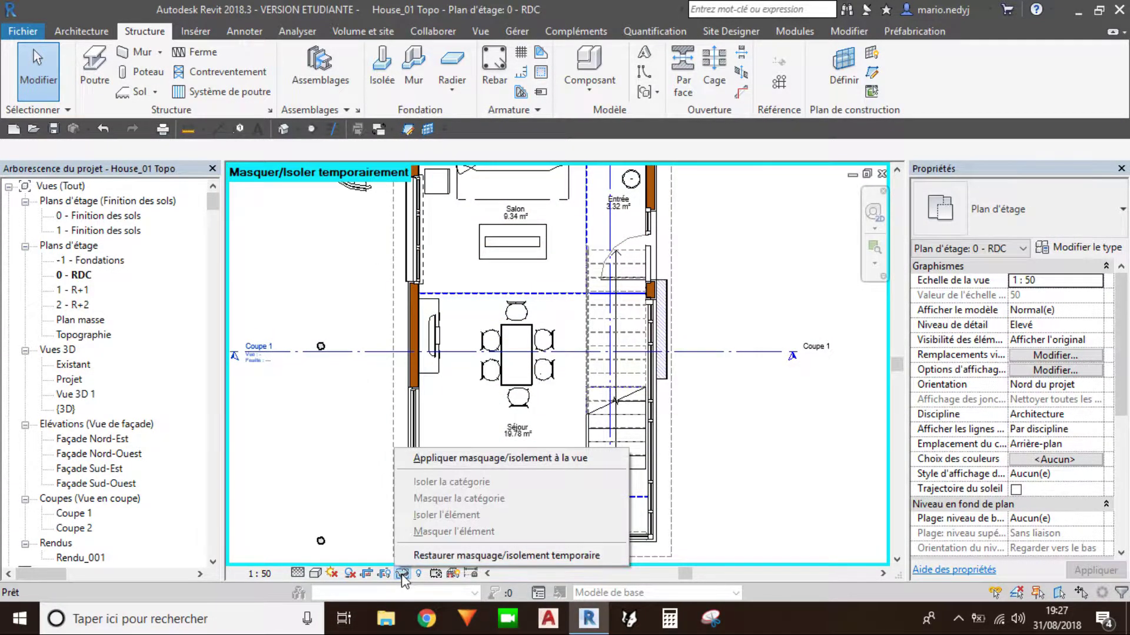
{"action": "left_click", "coordinate": [437, 556]}
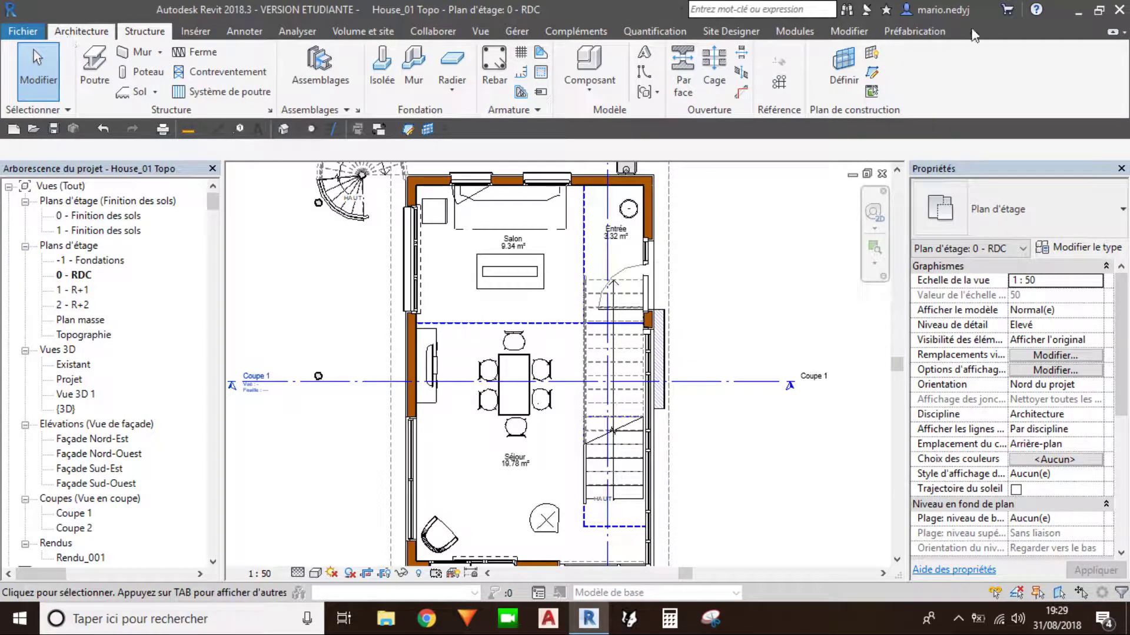
Step: Zoom into the 0 - RDC plan with the Architecture tools displayed
{"action": "scroll", "coordinate": [529, 114], "scroll_direction": "up", "scroll_amount": 1}
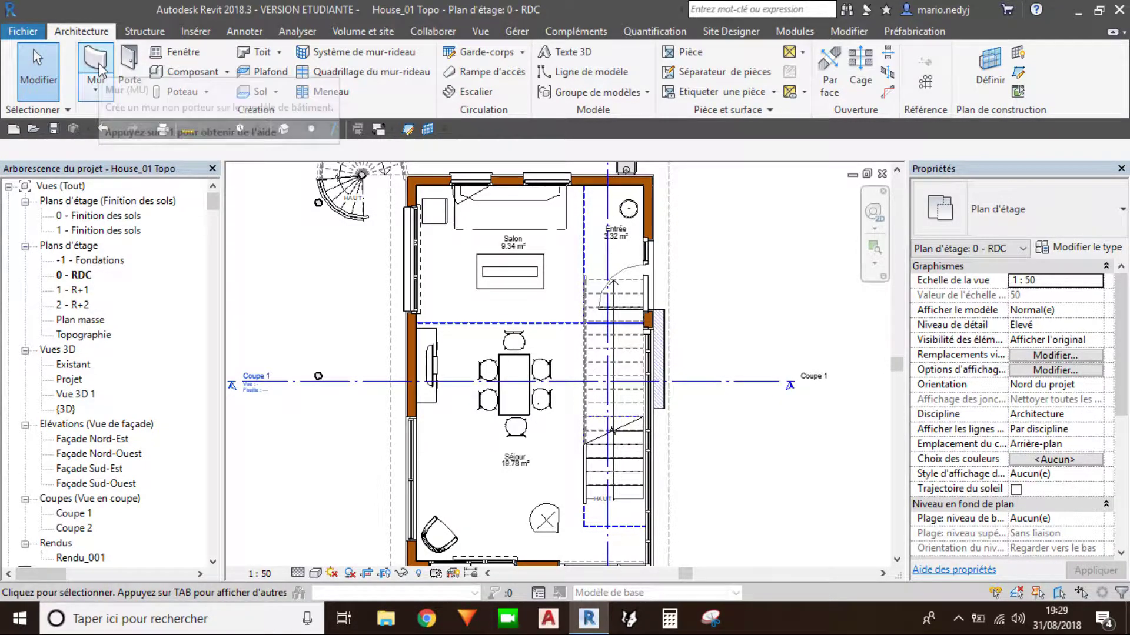
{"action": "key", "text": "F1"}
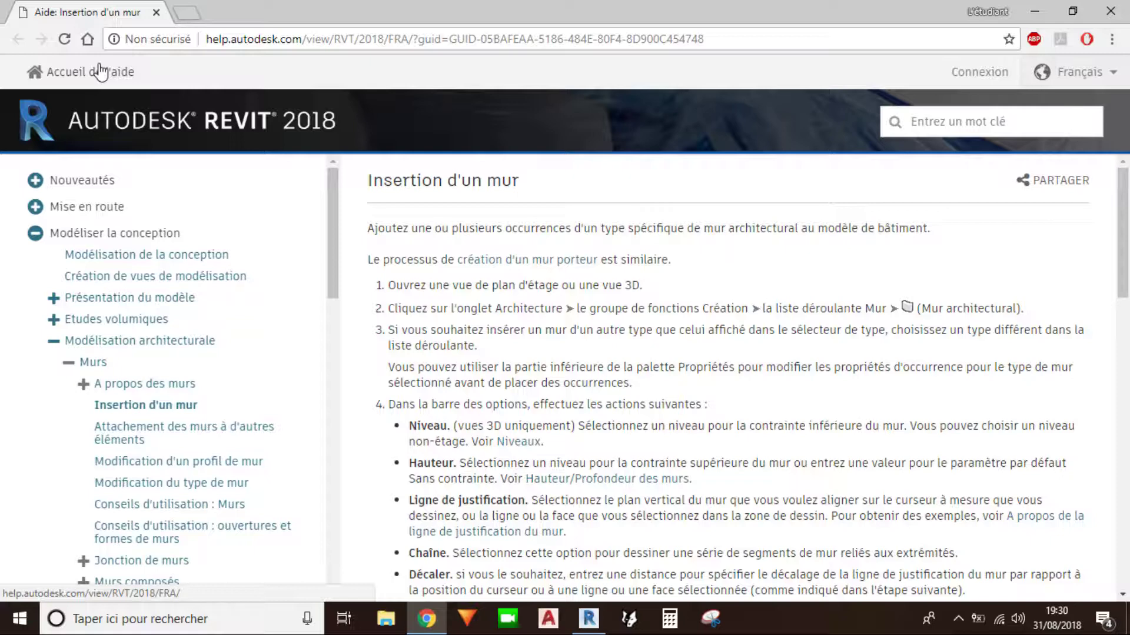
{"action": "left_click", "coordinate": [1110, 10]}
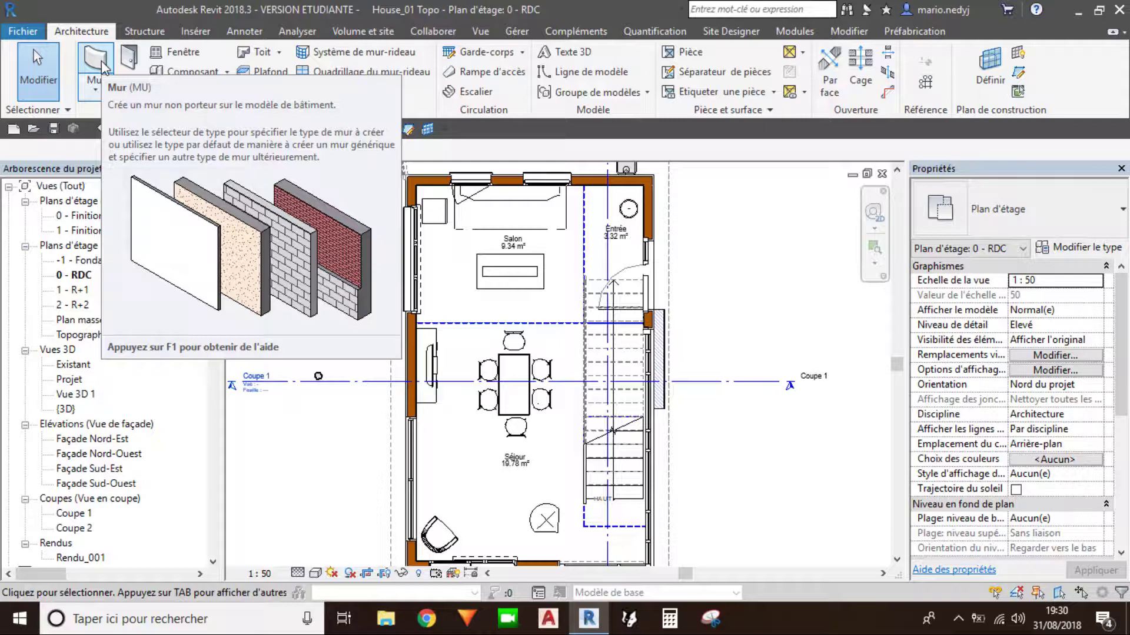
Step: Zoom out and recentre on the whole house, then start a Mur rideau ss meneaux wall
{"action": "scroll", "coordinate": [318, 275], "scroll_direction": "down", "scroll_amount": 2}
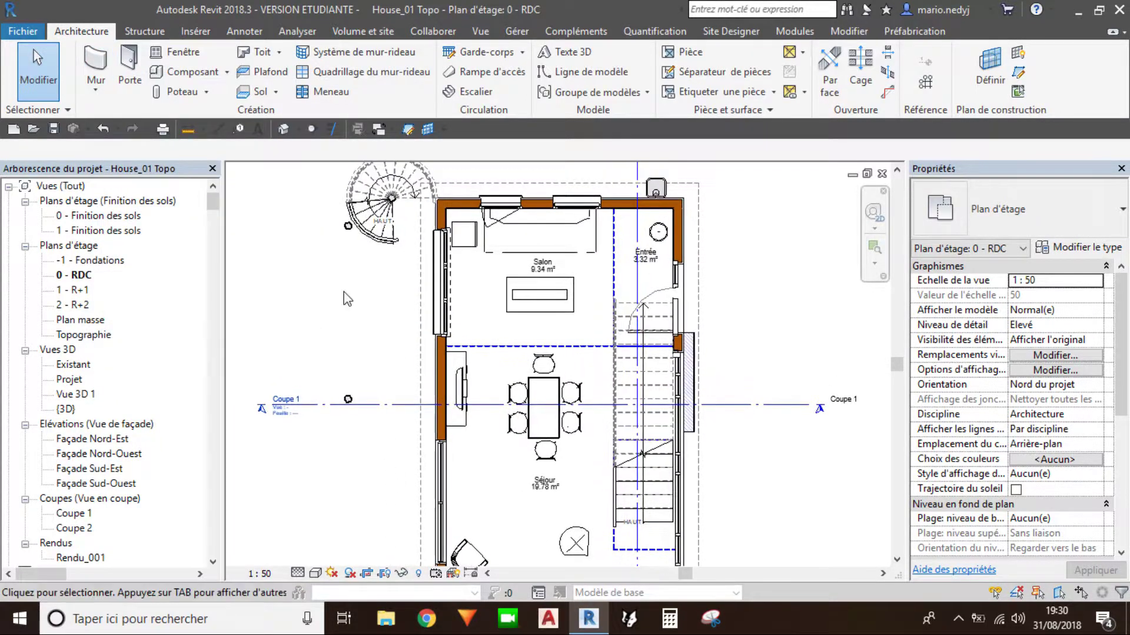
{"action": "scroll", "coordinate": [298, 388], "scroll_direction": "down", "scroll_amount": 2}
{"action": "middle_click_drag", "start_coordinate": [349, 302], "coordinate": [417, 348]}
{"action": "scroll", "coordinate": [407, 337], "scroll_direction": "down", "scroll_amount": 1}
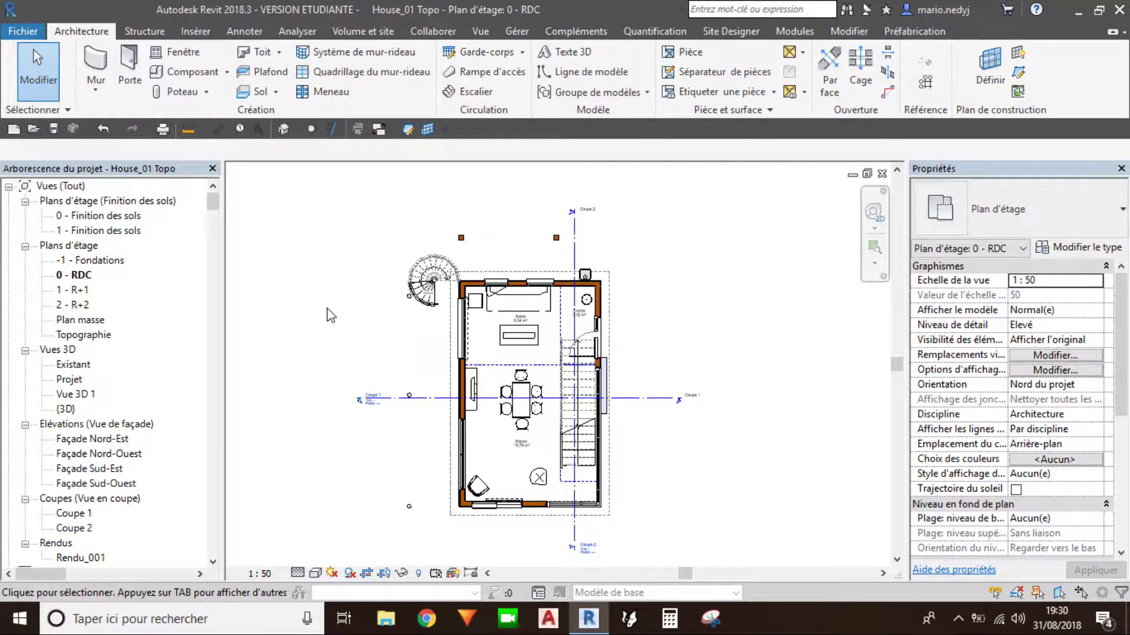
{"action": "scroll", "coordinate": [374, 331], "scroll_direction": "down", "scroll_amount": 1}
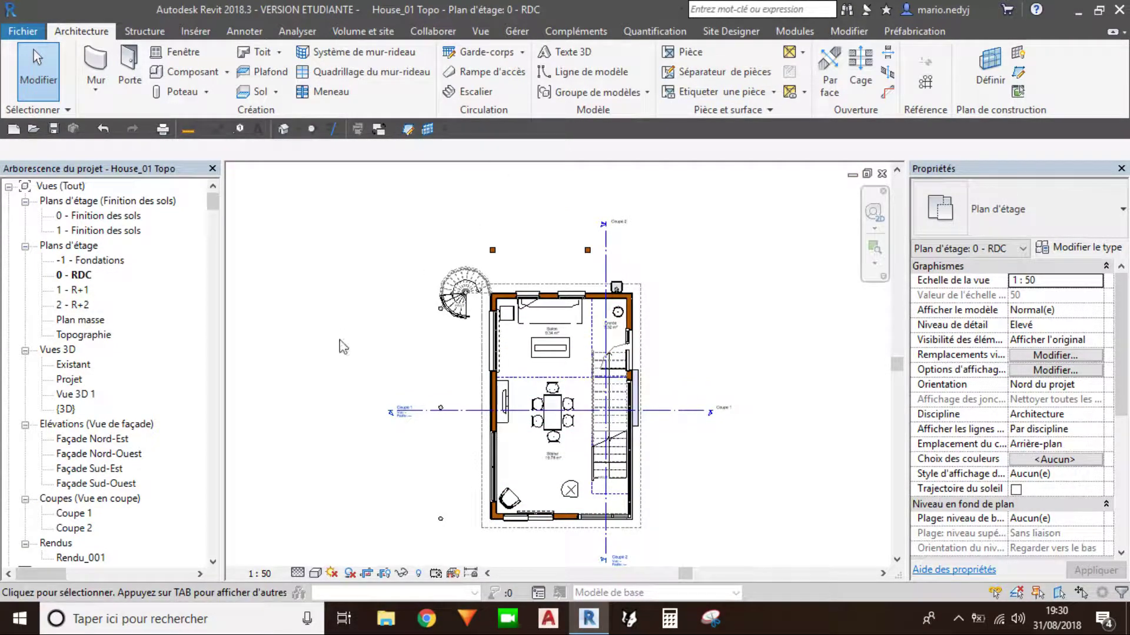
{"action": "left_click", "coordinate": [100, 67]}
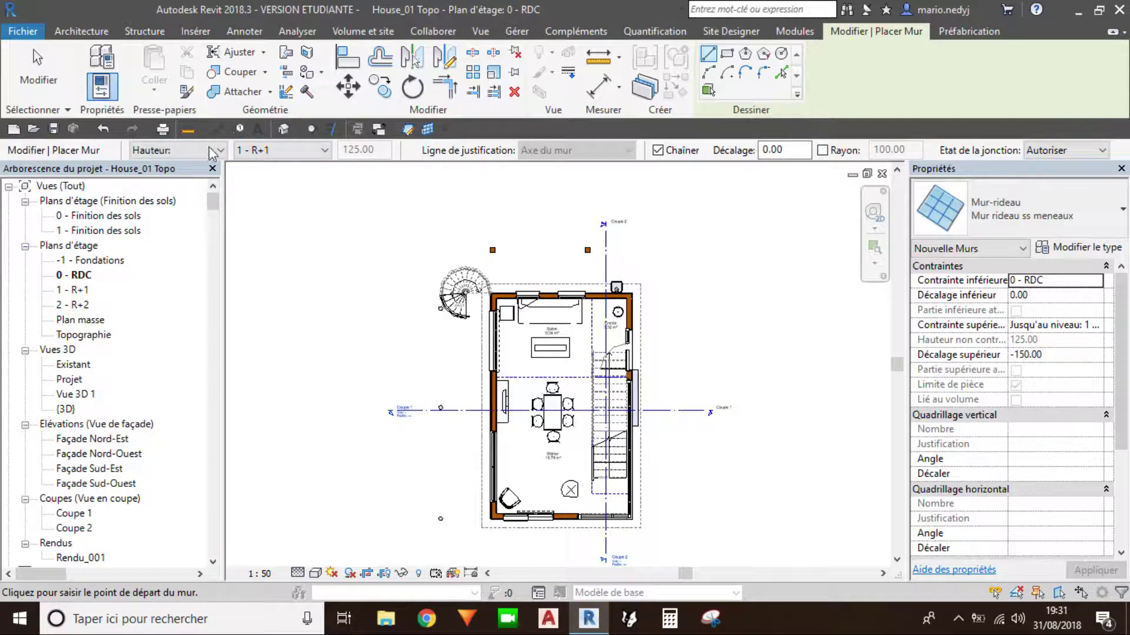
Step: Keep the wall height at level 1 - R+1, then end wall placement
{"action": "left_click", "coordinate": [274, 154]}
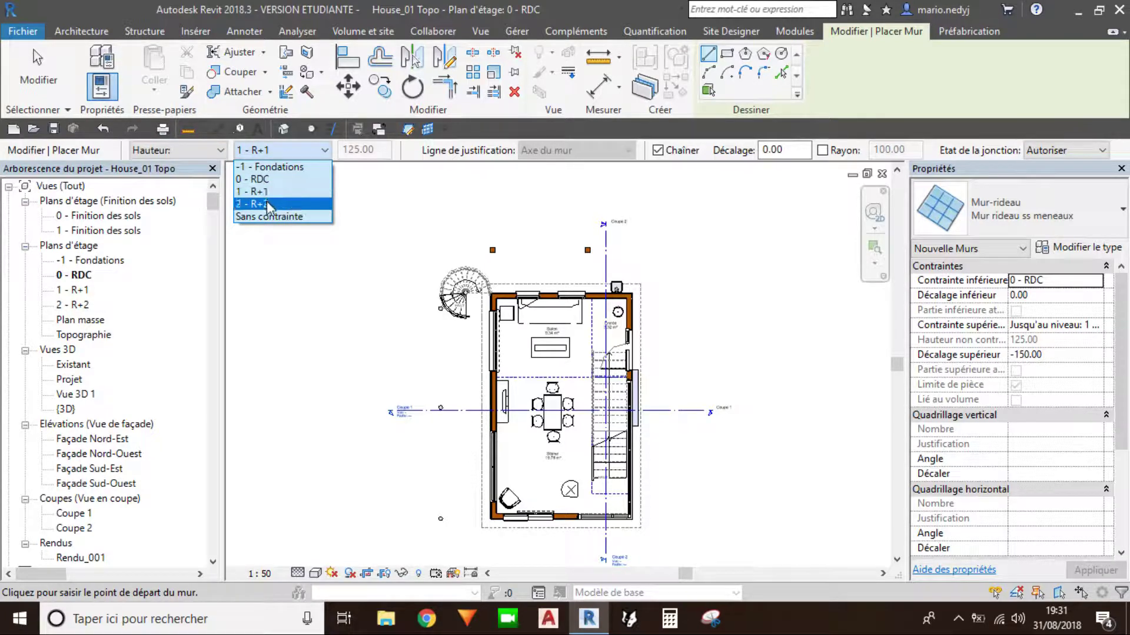
{"action": "left_click", "coordinate": [389, 147]}
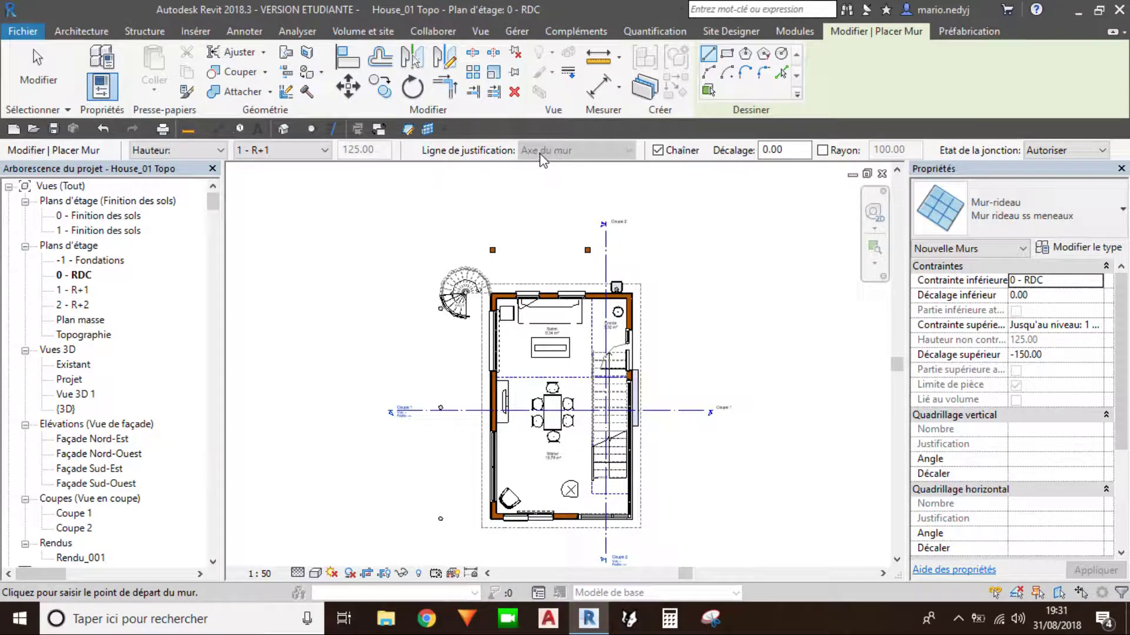
{"action": "middle_click_drag", "start_coordinate": [396, 348], "coordinate": [409, 329]}
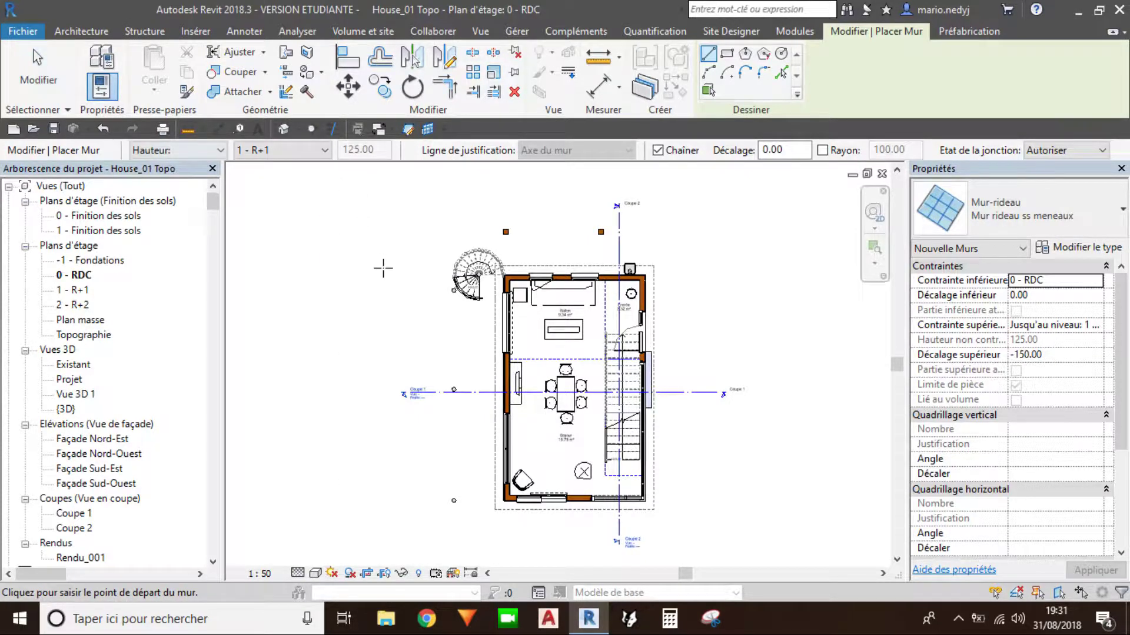
{"action": "scroll", "coordinate": [335, 326], "scroll_direction": "up", "scroll_amount": 2}
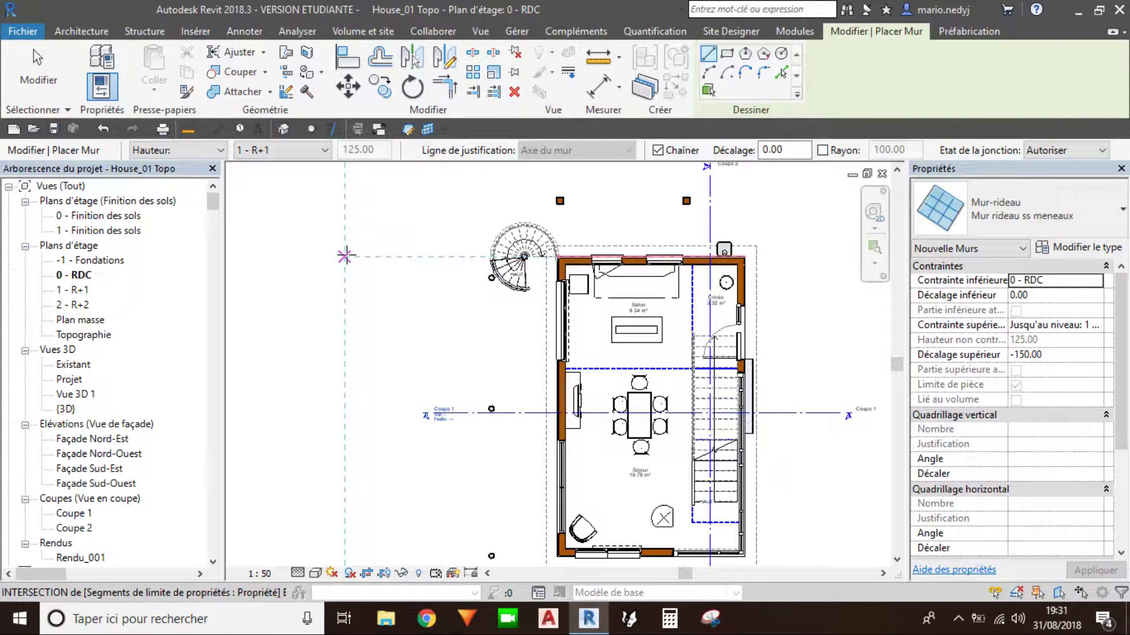
{"action": "left_click", "coordinate": [46, 83]}
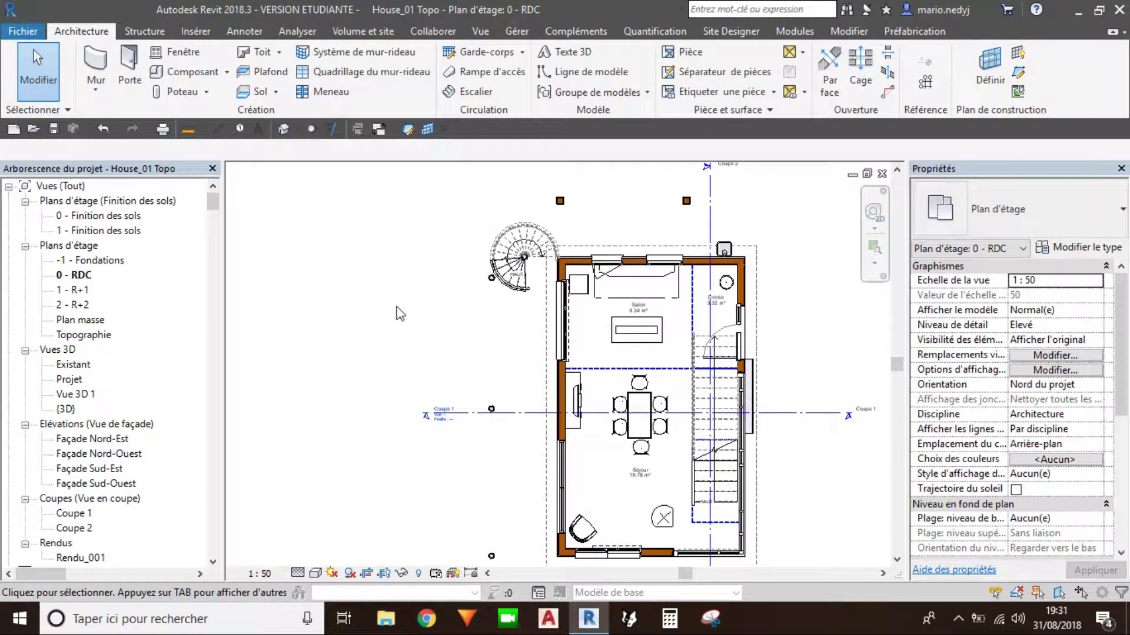
Step: Start a wall using the Ext. Enduit 2cm Brique creuse 20cm isolant 10cm type
{"action": "left_click", "coordinate": [96, 61]}
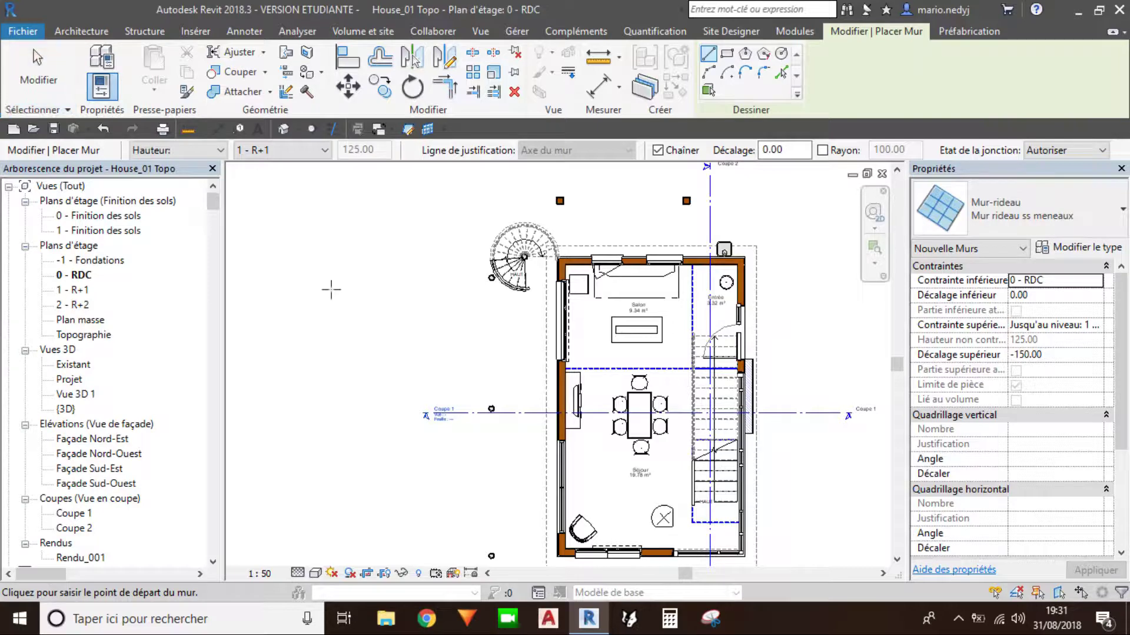
{"action": "left_click", "coordinate": [981, 207]}
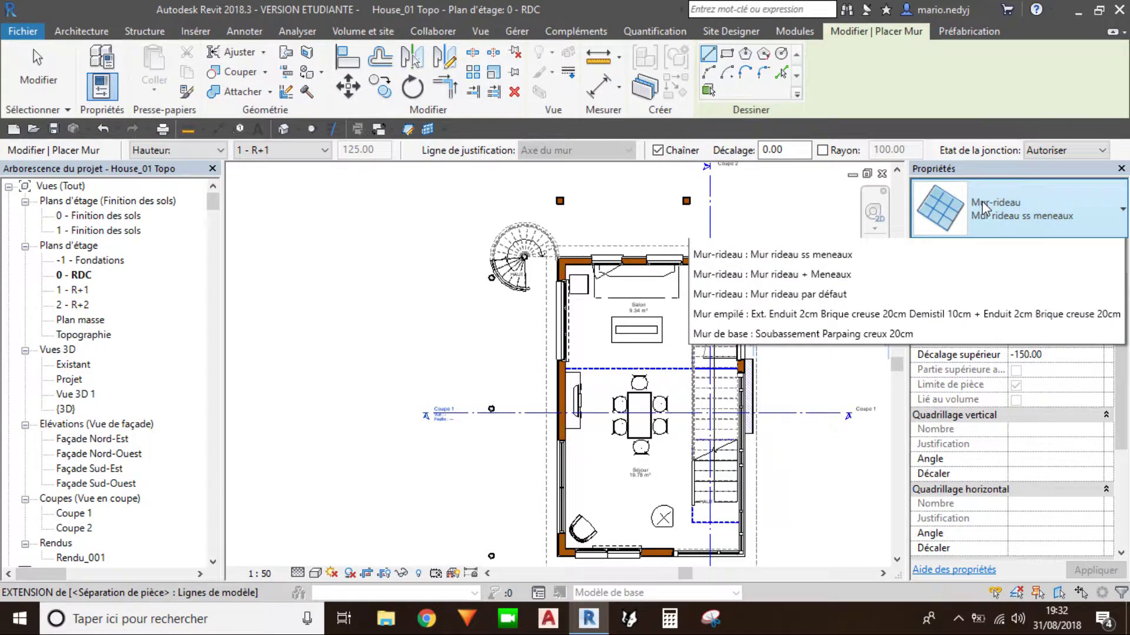
{"action": "scroll", "coordinate": [800, 362], "scroll_direction": "up", "scroll_amount": 1}
{"action": "scroll", "coordinate": [802, 369], "scroll_direction": "up", "scroll_amount": 1}
{"action": "scroll", "coordinate": [803, 368], "scroll_direction": "up", "scroll_amount": 1}
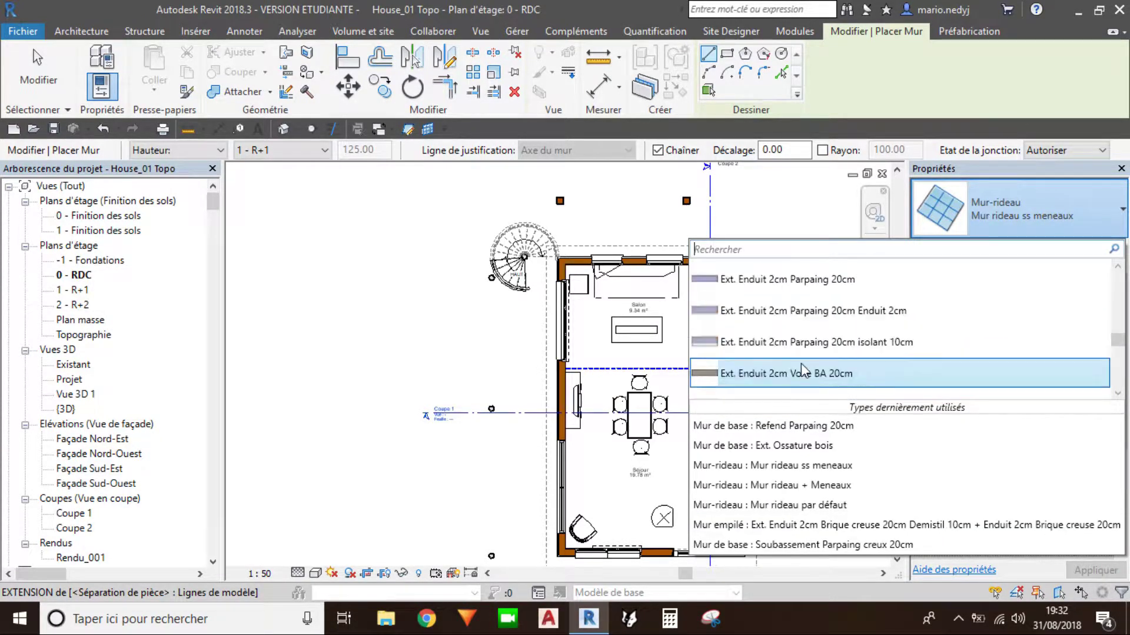
{"action": "scroll", "coordinate": [802, 368], "scroll_direction": "up", "scroll_amount": 1}
{"action": "scroll", "coordinate": [803, 368], "scroll_direction": "up", "scroll_amount": 2}
{"action": "scroll", "coordinate": [803, 369], "scroll_direction": "up", "scroll_amount": 1}
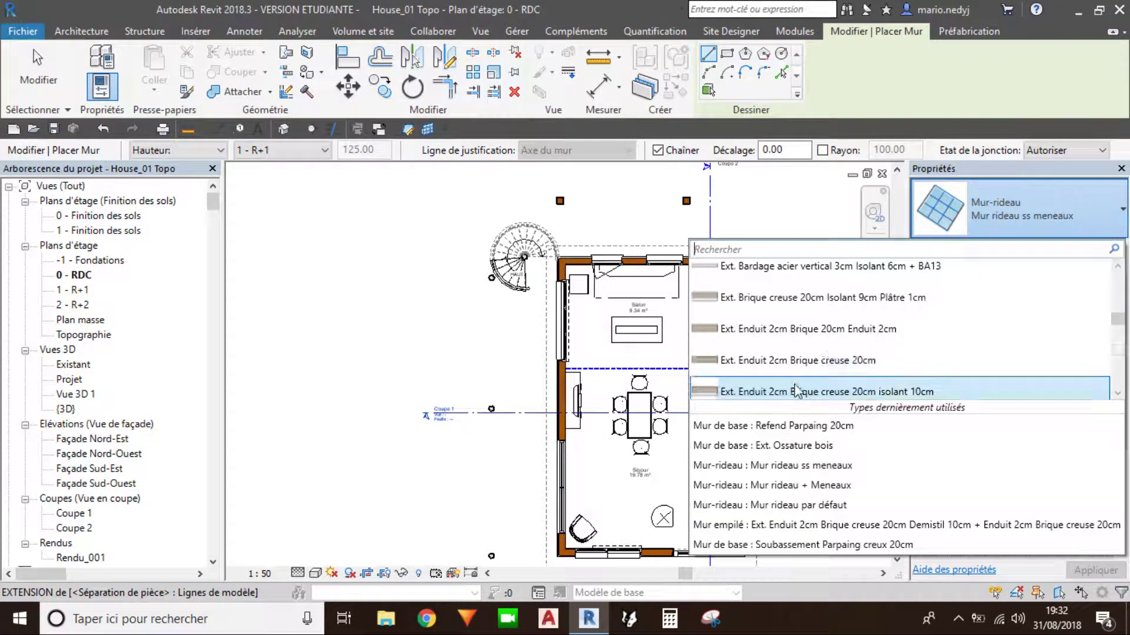
{"action": "left_click", "coordinate": [796, 391]}
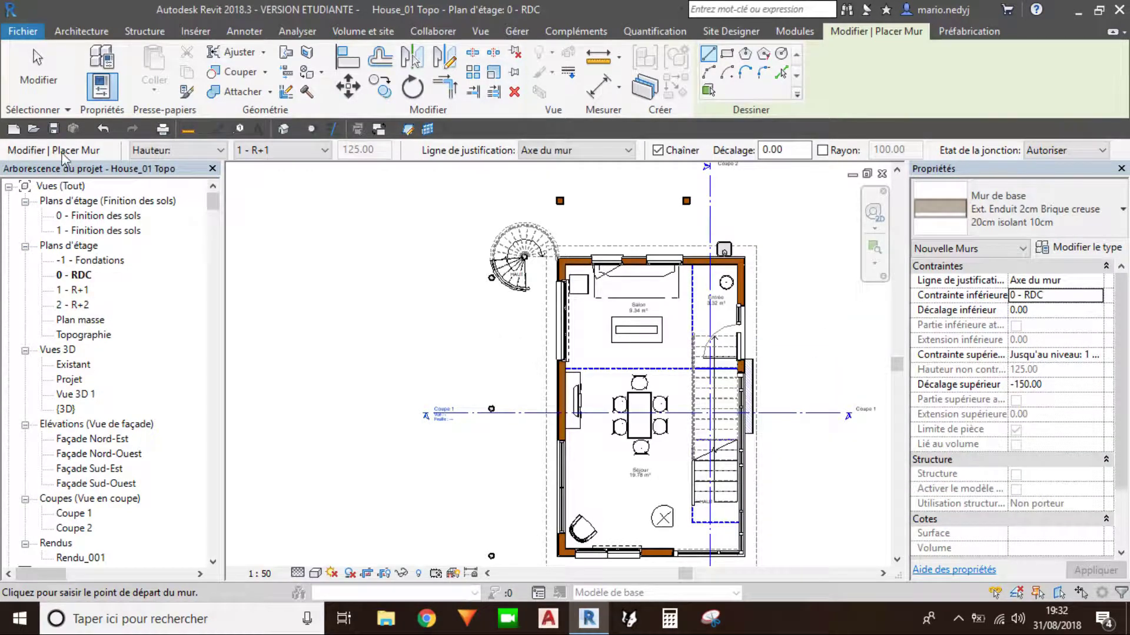
Step: Set wall justification to Nu fini: Extérieur, then cancel wall placement
{"action": "left_click", "coordinate": [576, 152]}
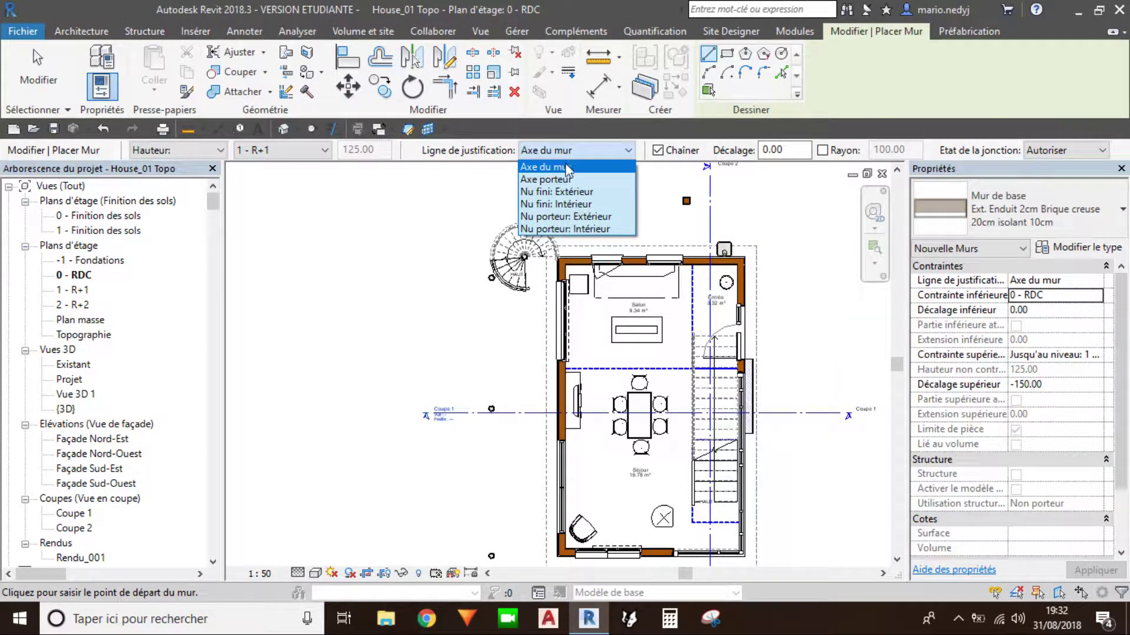
{"action": "left_click", "coordinate": [556, 192]}
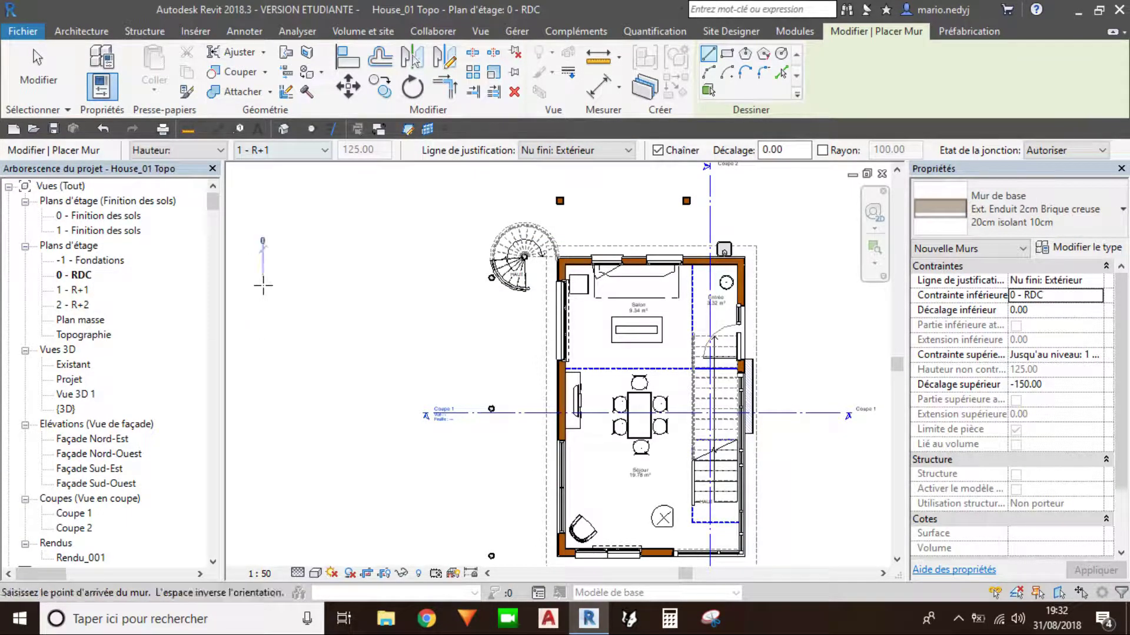
{"action": "key", "text": "Escape"}
{"action": "middle_click_drag", "start_coordinate": [320, 291], "coordinate": [222, 247]}
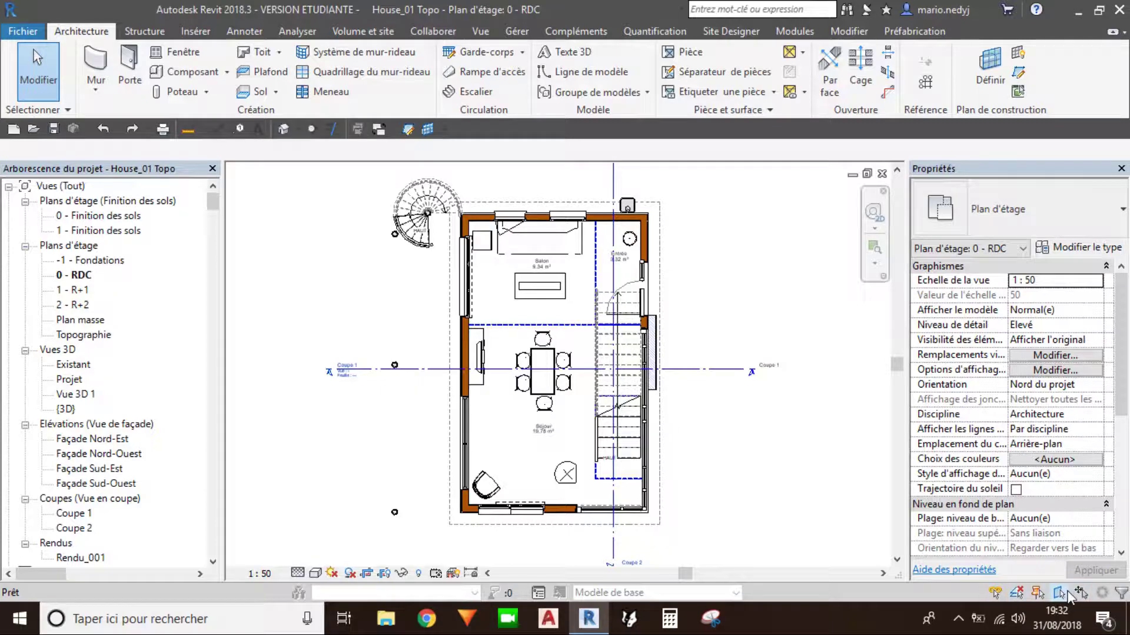
Step: Pan and zoom into the Salon and enable 'Sélectionner les éléments par face'
{"action": "middle_click_drag", "start_coordinate": [786, 468], "coordinate": [785, 499]}
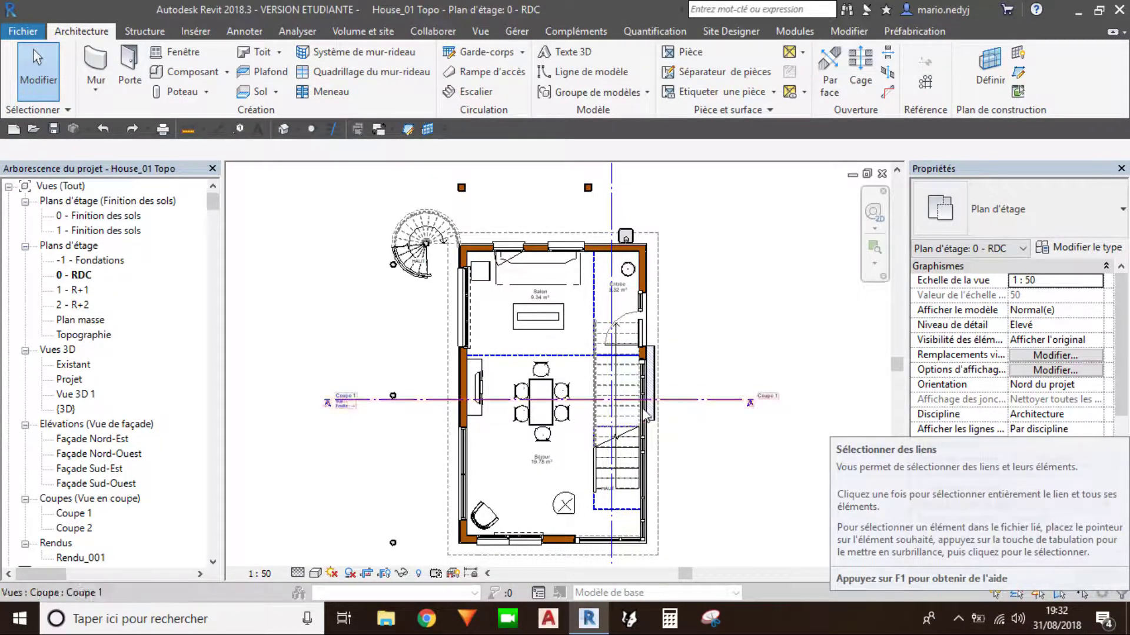
{"action": "scroll", "coordinate": [600, 339], "scroll_direction": "down", "scroll_amount": 1}
{"action": "scroll", "coordinate": [600, 338], "scroll_direction": "down", "scroll_amount": 1}
{"action": "scroll", "coordinate": [530, 471], "scroll_direction": "down", "scroll_amount": 1}
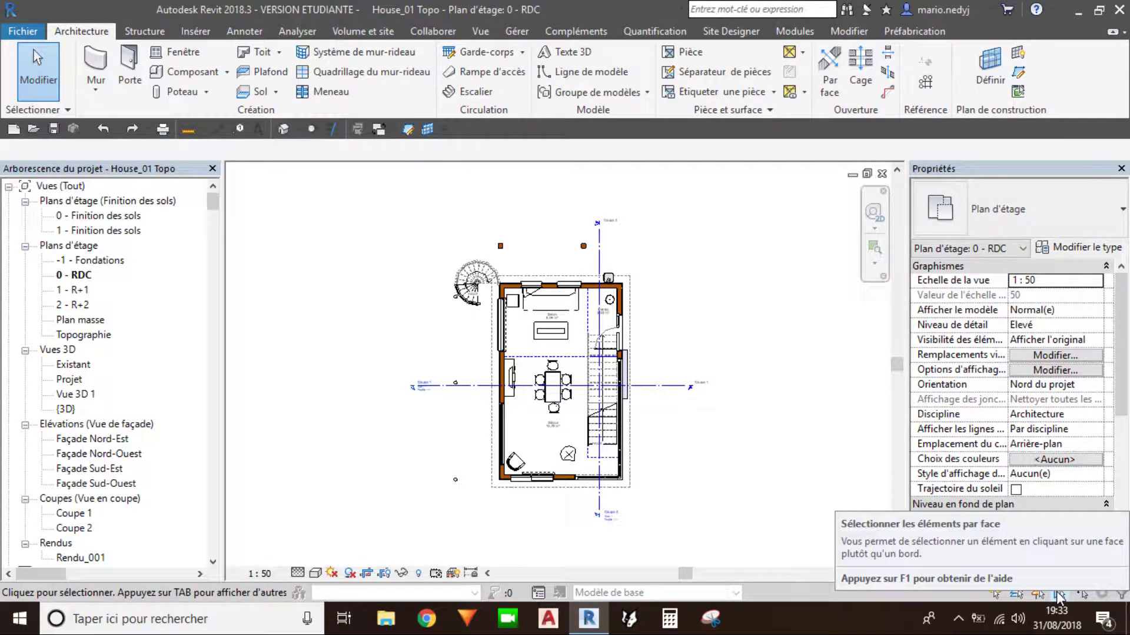
{"action": "middle_click_drag", "start_coordinate": [569, 457], "coordinate": [675, 492]}
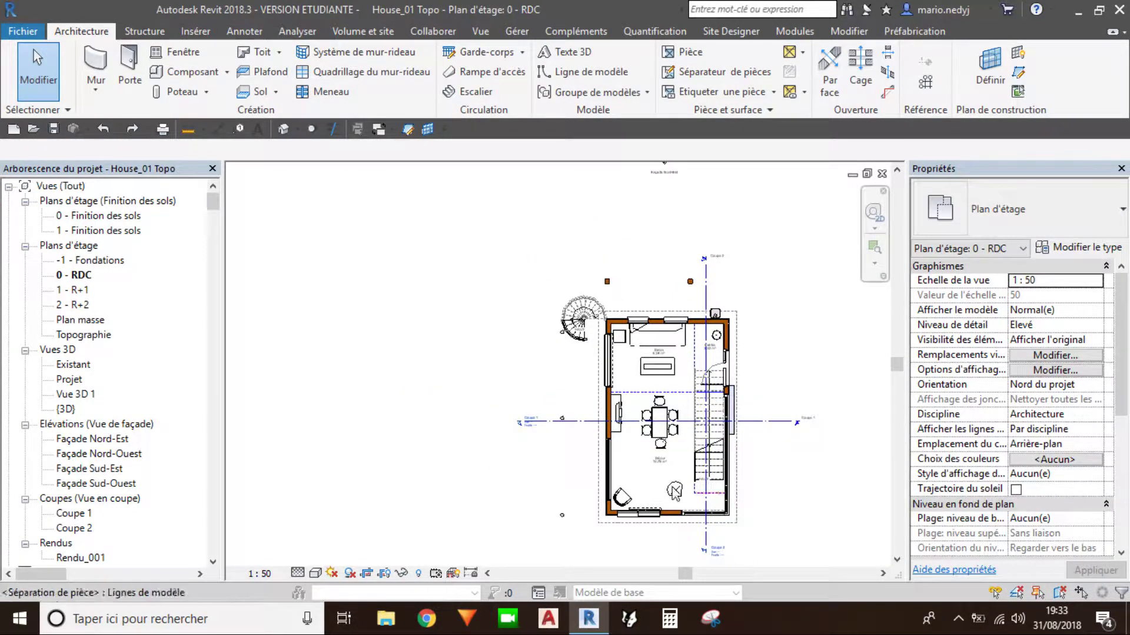
{"action": "scroll", "coordinate": [674, 490], "scroll_direction": "up", "scroll_amount": 3}
{"action": "scroll", "coordinate": [647, 412], "scroll_direction": "up", "scroll_amount": 2}
{"action": "scroll", "coordinate": [582, 327], "scroll_direction": "down", "scroll_amount": 2}
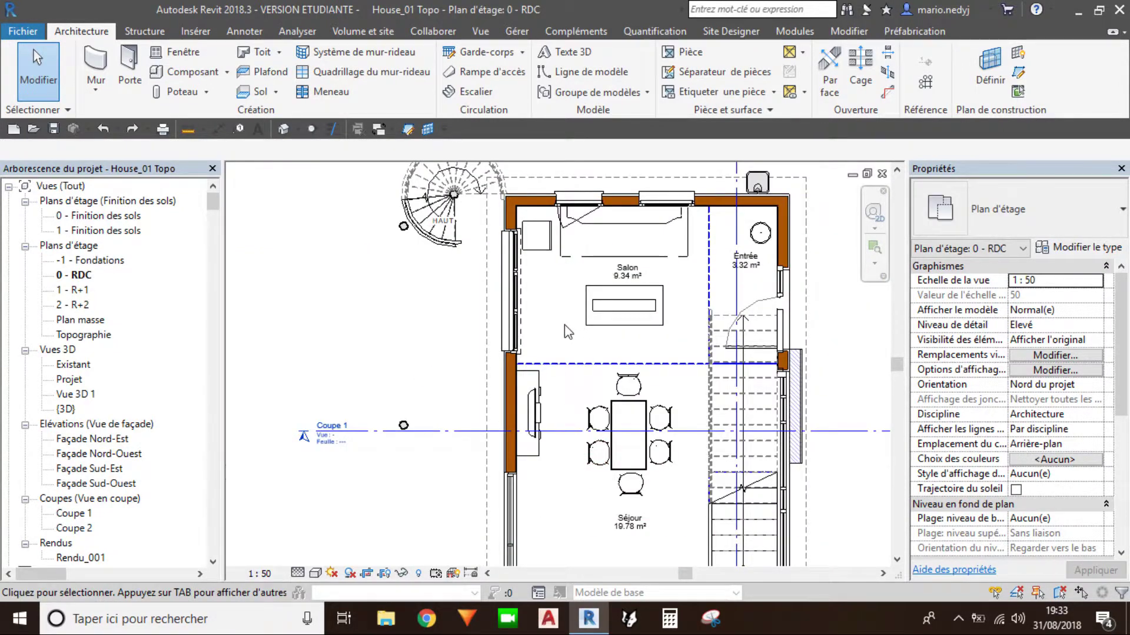
{"action": "scroll", "coordinate": [563, 325], "scroll_direction": "up", "scroll_amount": 2}
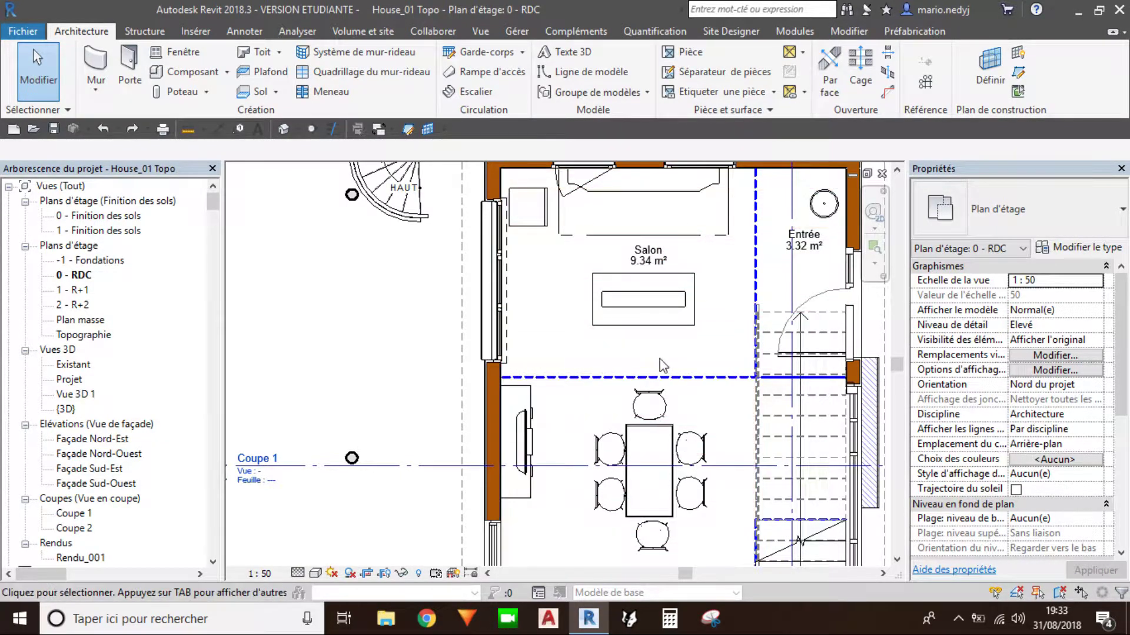
{"action": "left_click", "coordinate": [1059, 596]}
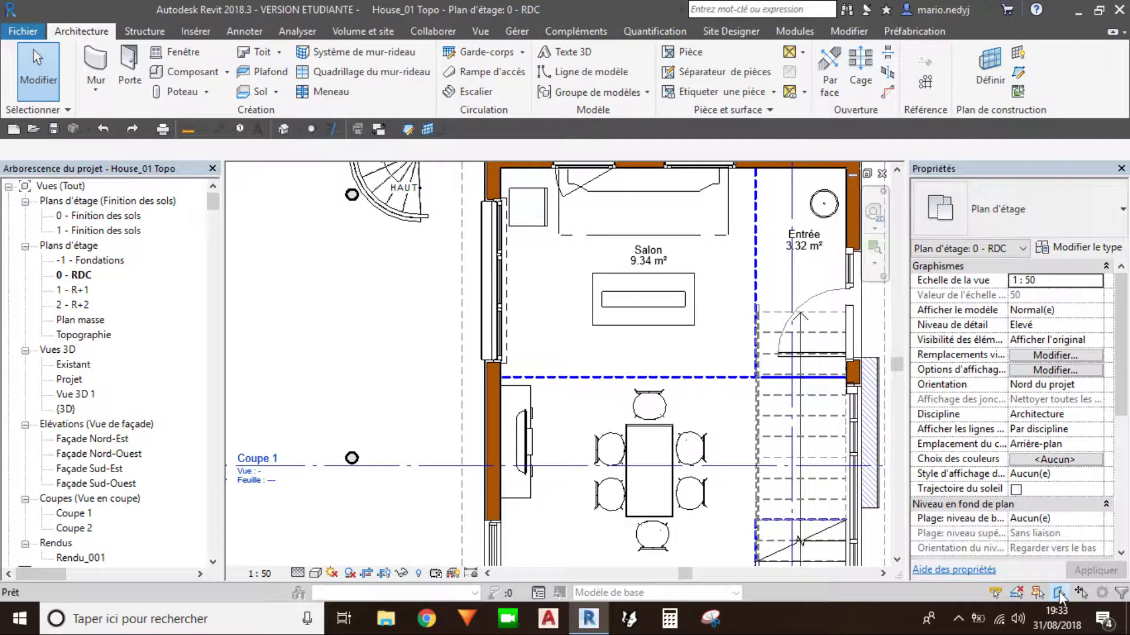
Step: Check the Salon floor's type, Plancher finition 1cm chape 6cm béton armé 20cm, leaving it unchanged
{"action": "left_click", "coordinate": [662, 367]}
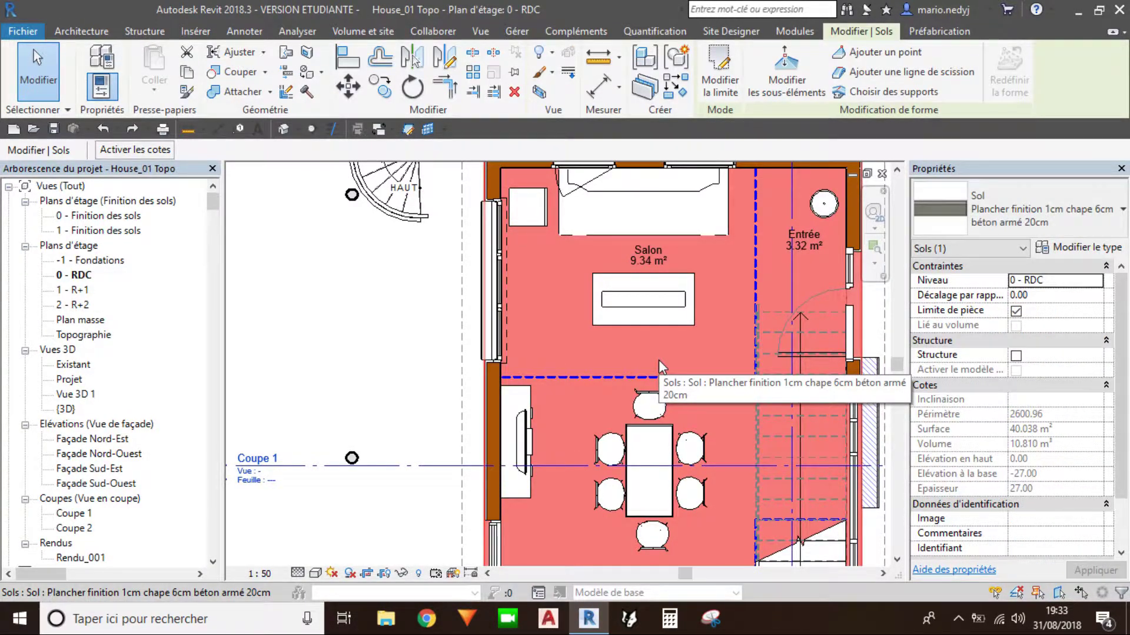
{"action": "left_click", "coordinate": [1000, 207]}
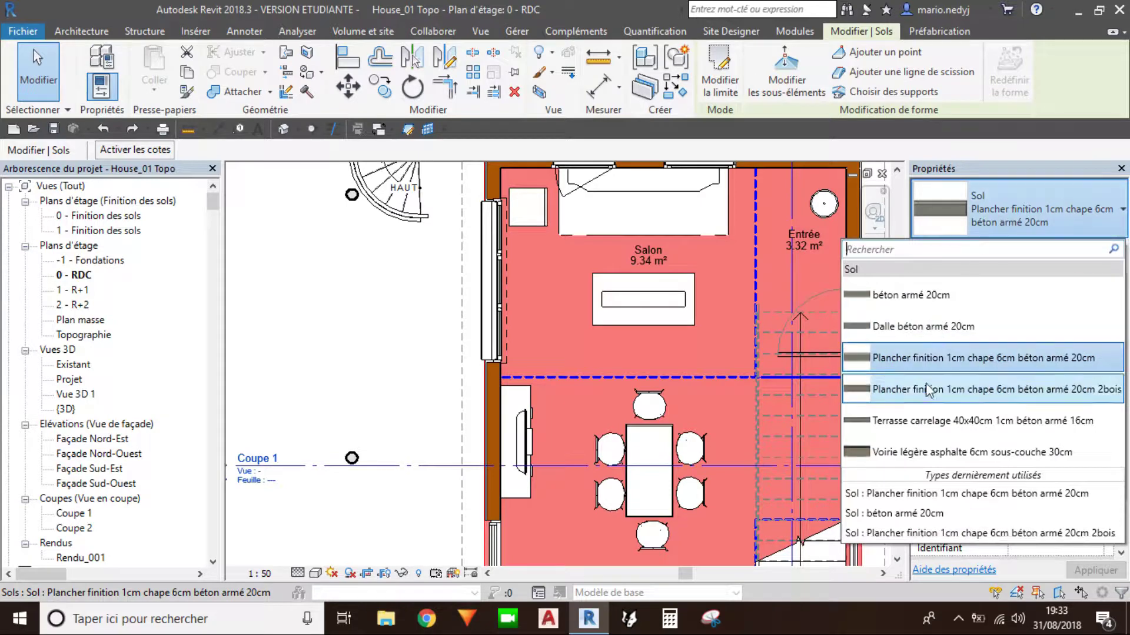
{"action": "key", "text": "Escape"}
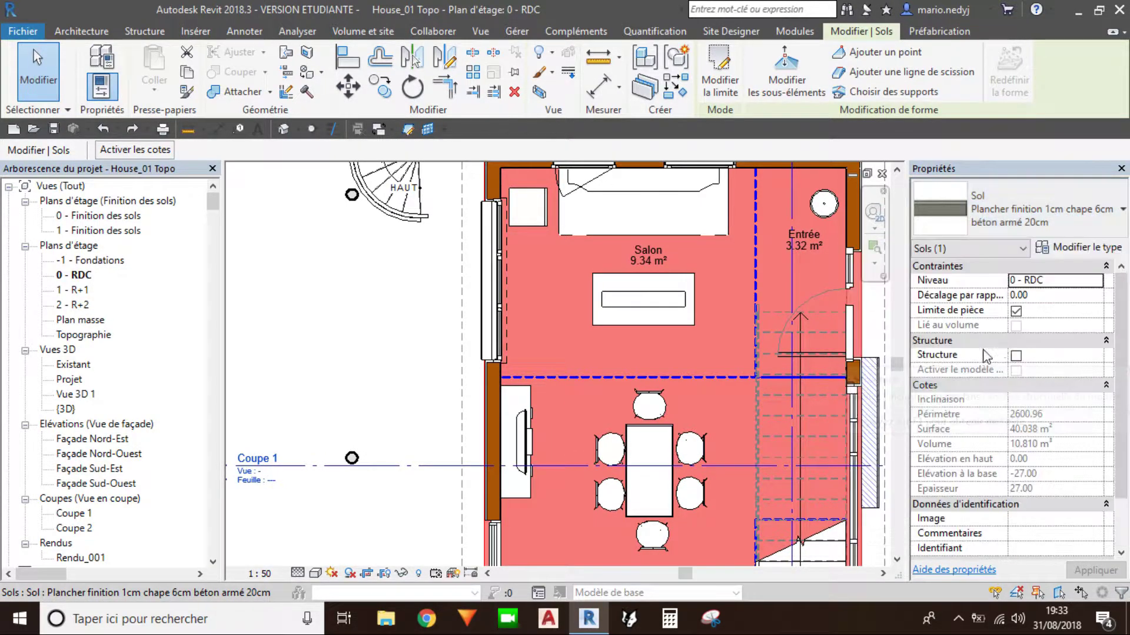
{"action": "key", "text": "Escape"}
{"action": "middle_click_drag", "start_coordinate": [398, 320], "coordinate": [370, 345]}
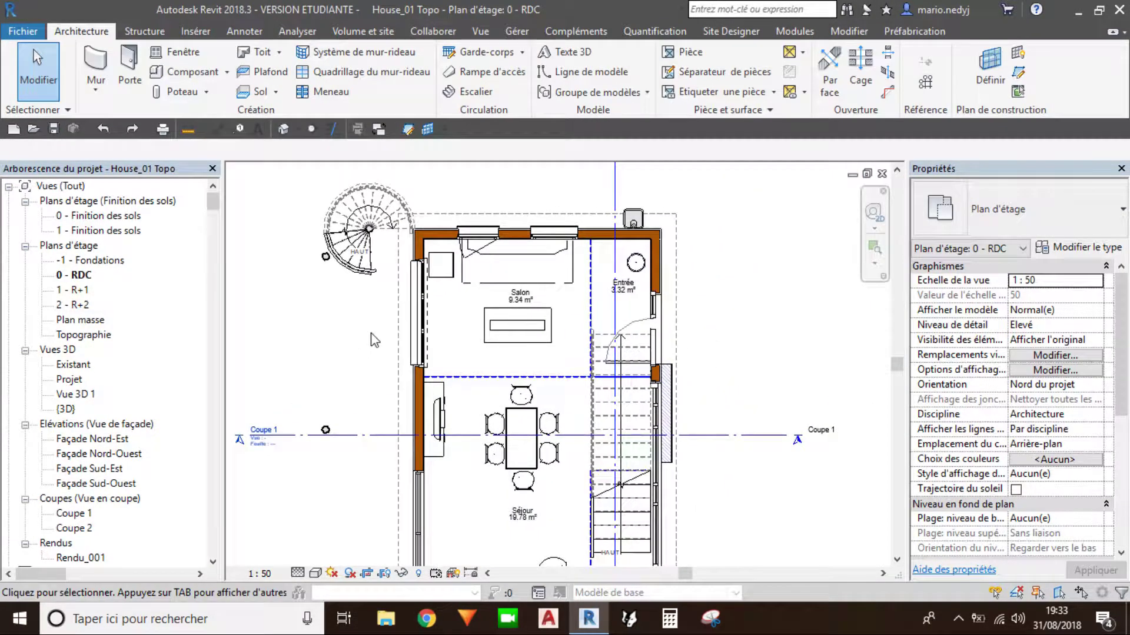
{"action": "left_click", "coordinate": [37, 79]}
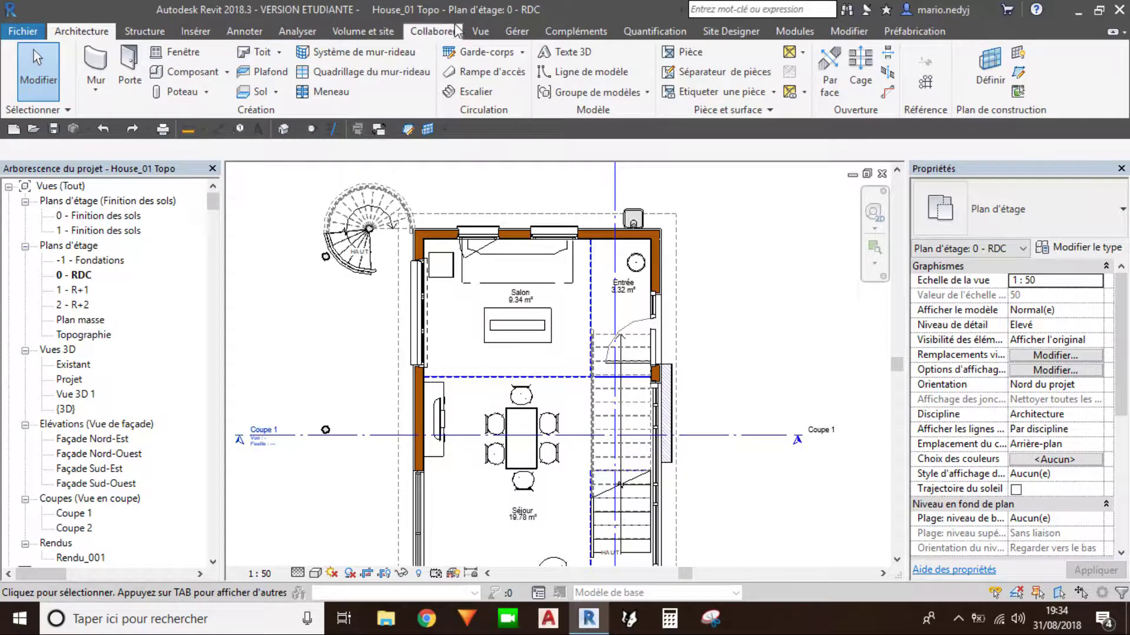
Step: Open Raccourcis clavier from the Vue tab and look up the Mur command
{"action": "left_click", "coordinate": [481, 31]}
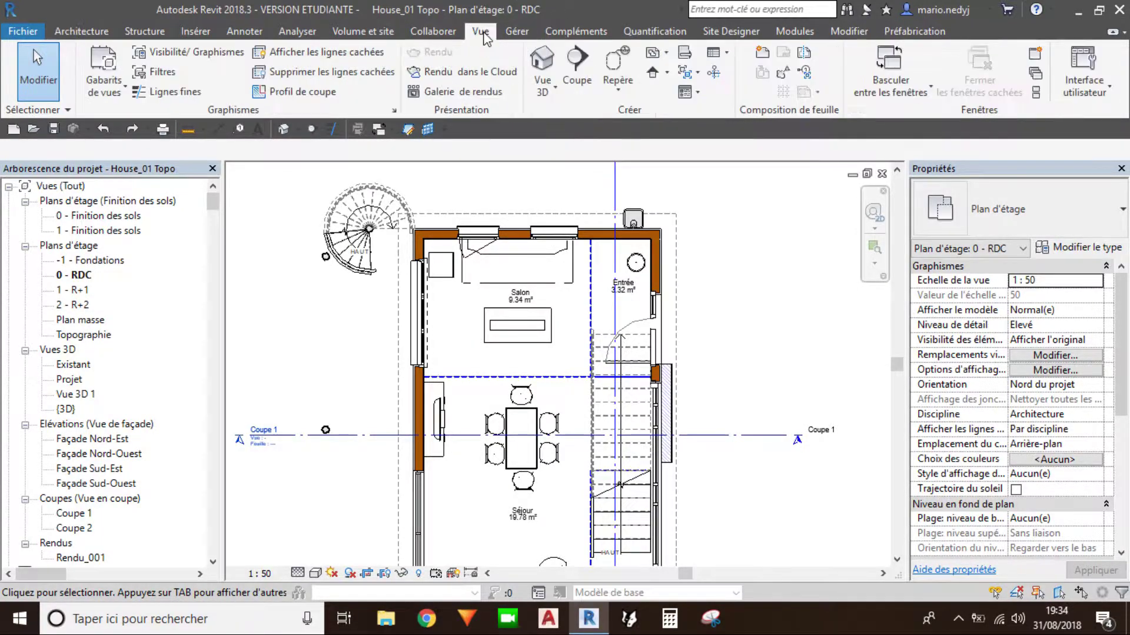
{"action": "left_click", "coordinate": [1087, 66]}
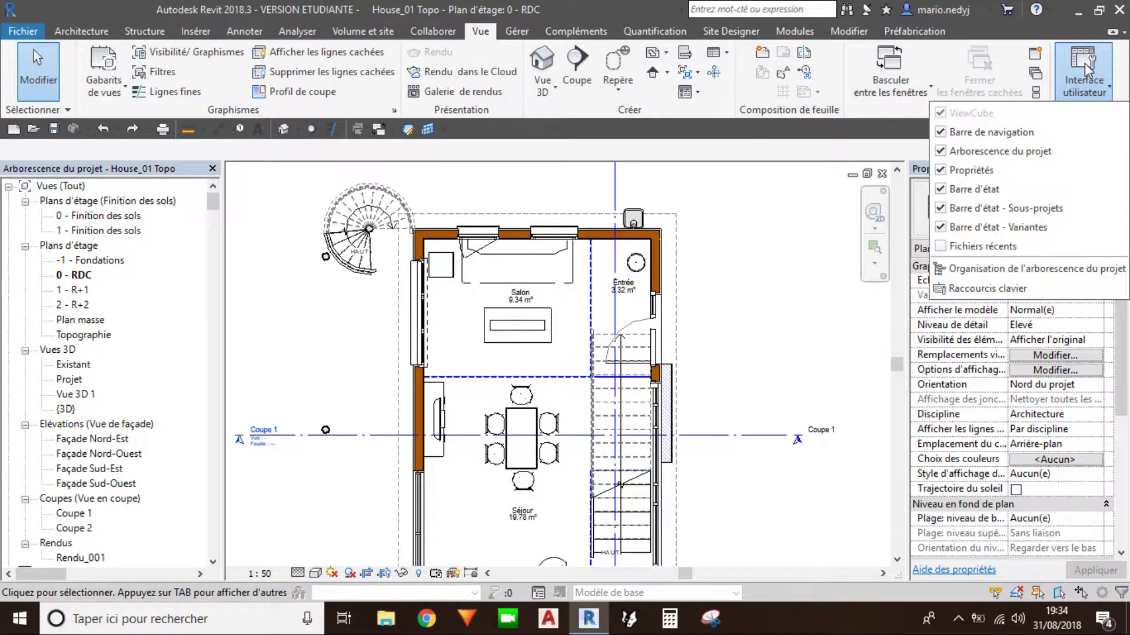
{"action": "left_click", "coordinate": [986, 289]}
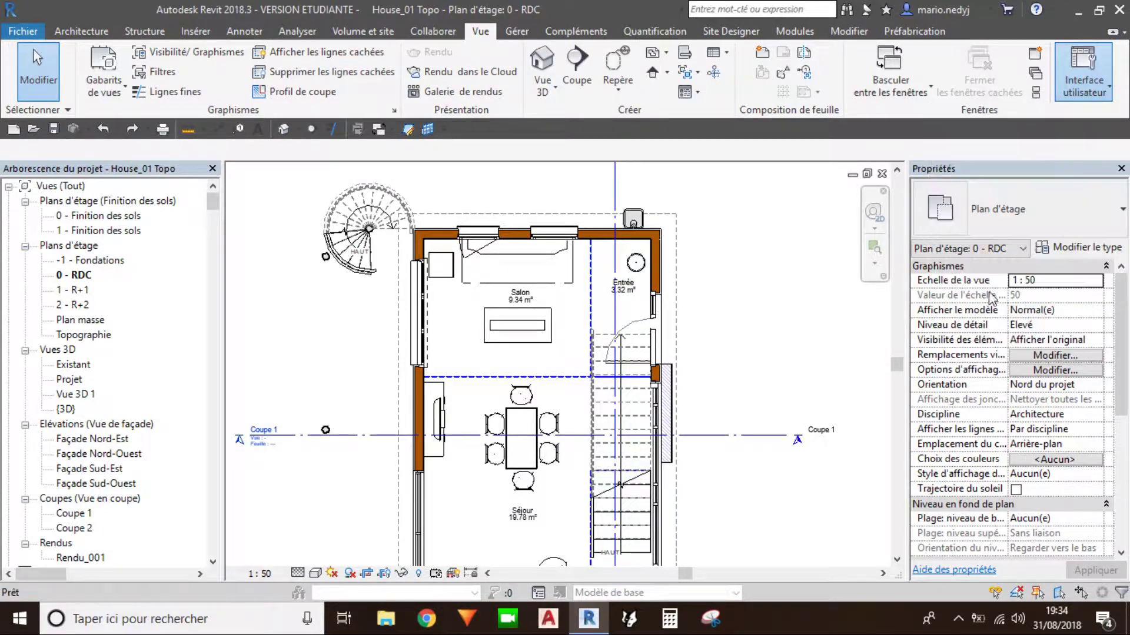
{"action": "scroll", "coordinate": [452, 285], "scroll_direction": "down", "scroll_amount": 1}
{"action": "left_click", "coordinate": [499, 94]}
{"action": "type", "text": "m"}
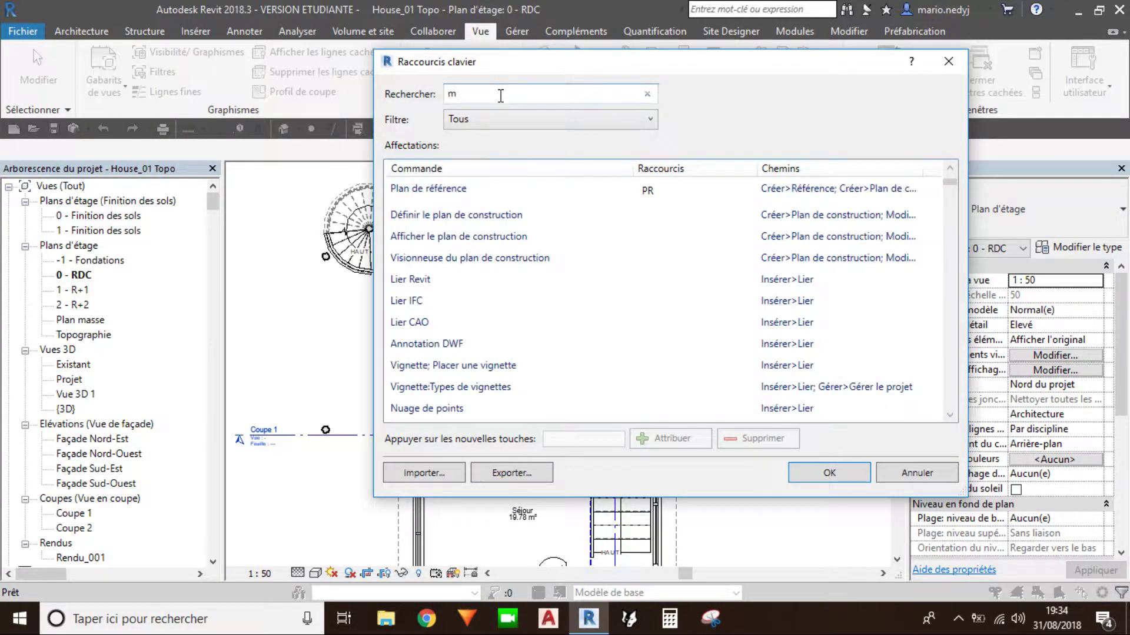
{"action": "type", "text": "ur"}
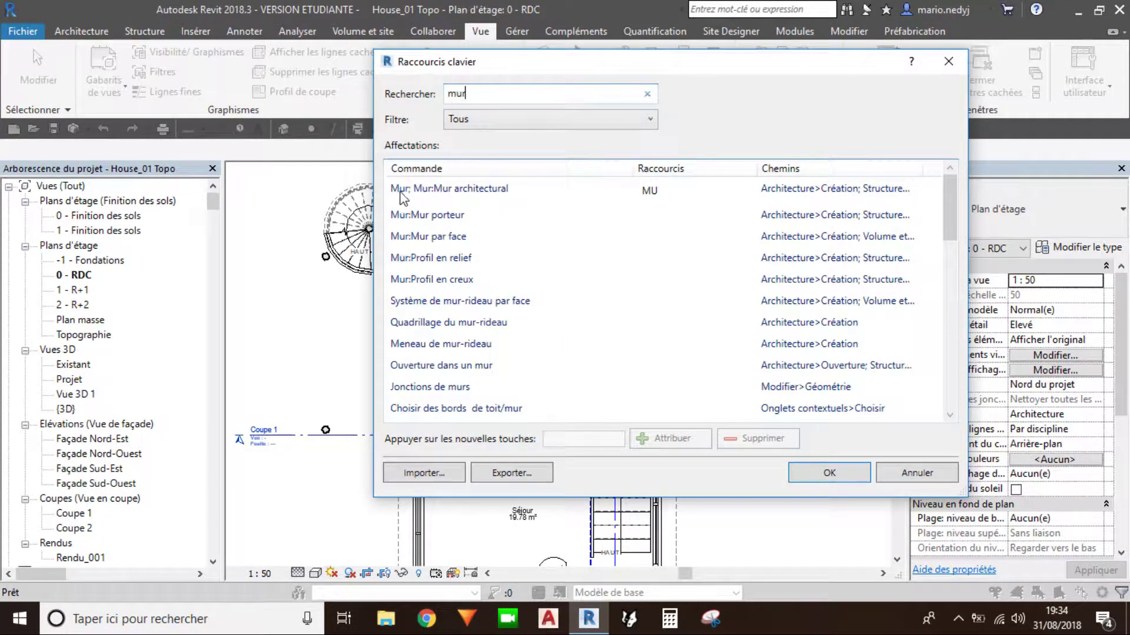
{"action": "left_click", "coordinate": [667, 192]}
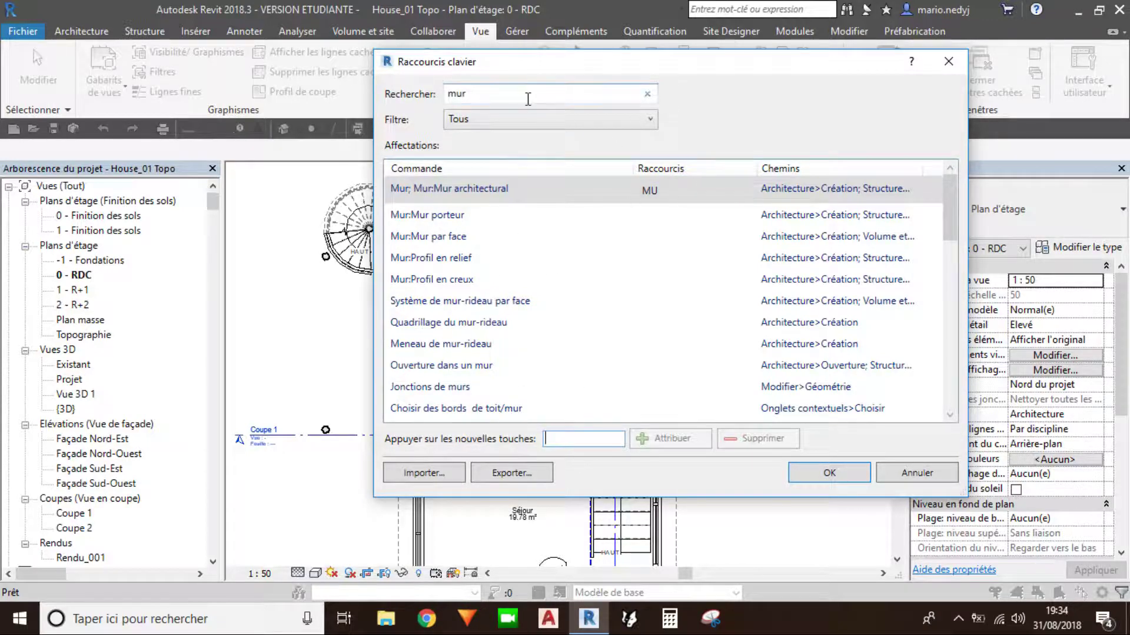
Step: Look up Visibilité/Graphismes and its VV shortcut, then cancel the dialog unchanged
{"action": "left_click_drag", "start_coordinate": [528, 98], "coordinate": [415, 94]}
{"action": "type", "text": "visibi"}
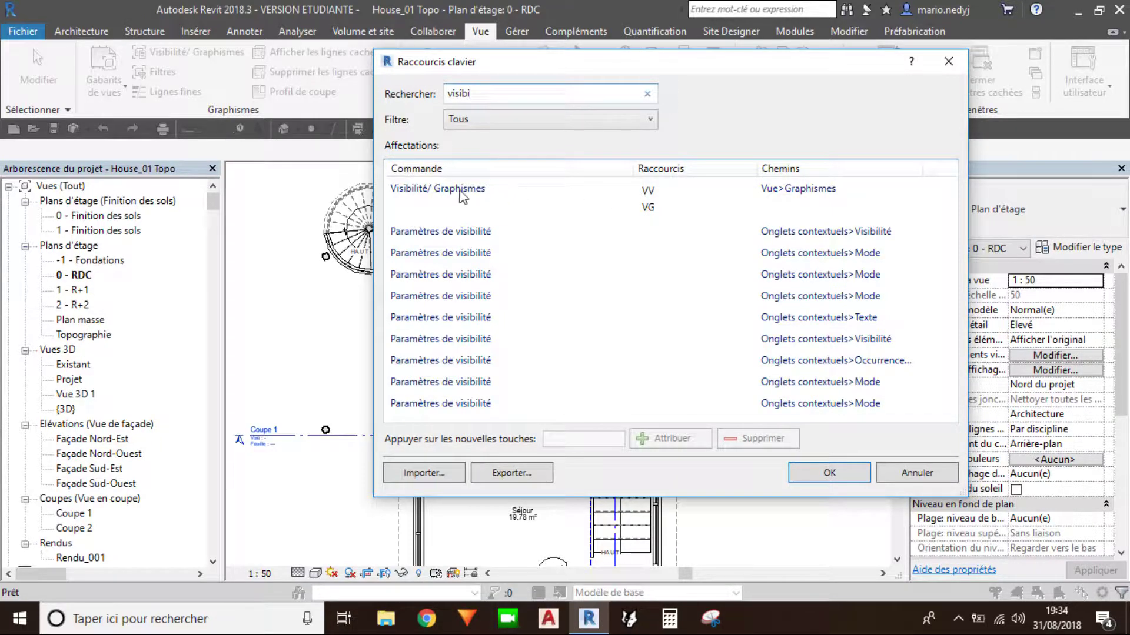
{"action": "left_click", "coordinate": [458, 190]}
{"action": "left_click", "coordinate": [651, 195]}
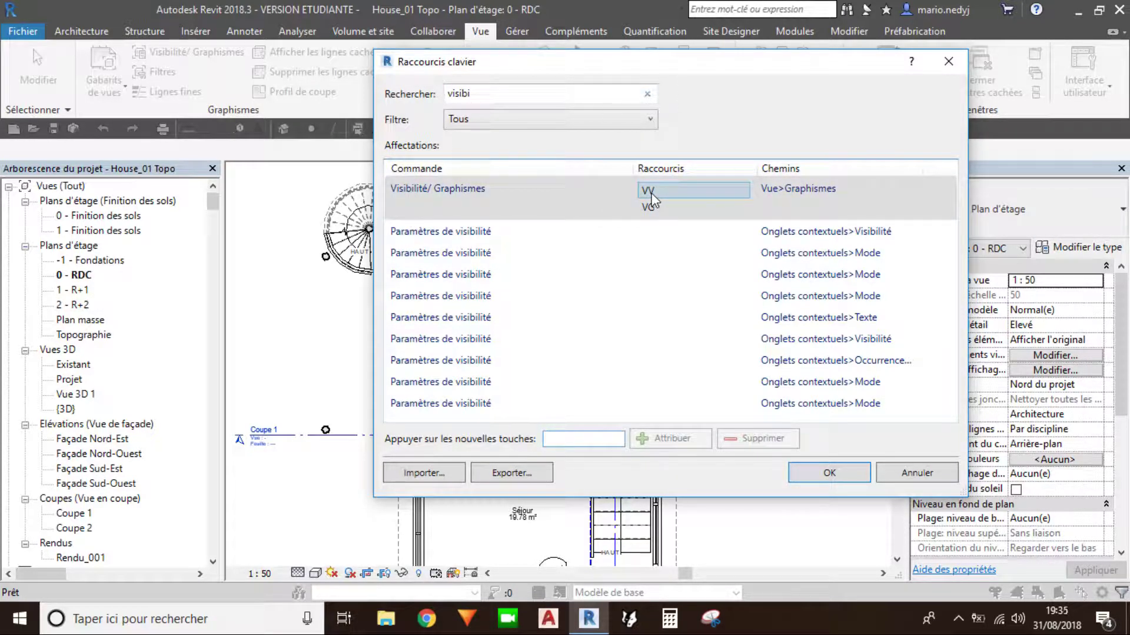
{"action": "left_click", "coordinate": [650, 194]}
{"action": "left_click", "coordinate": [650, 204]}
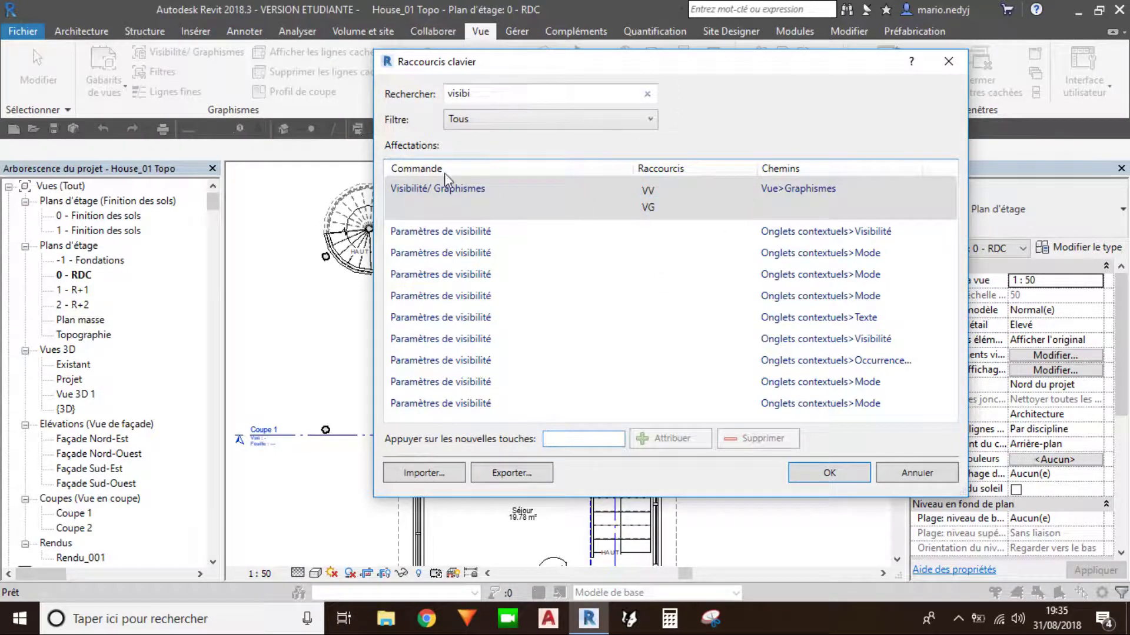
{"action": "left_click", "coordinate": [886, 476]}
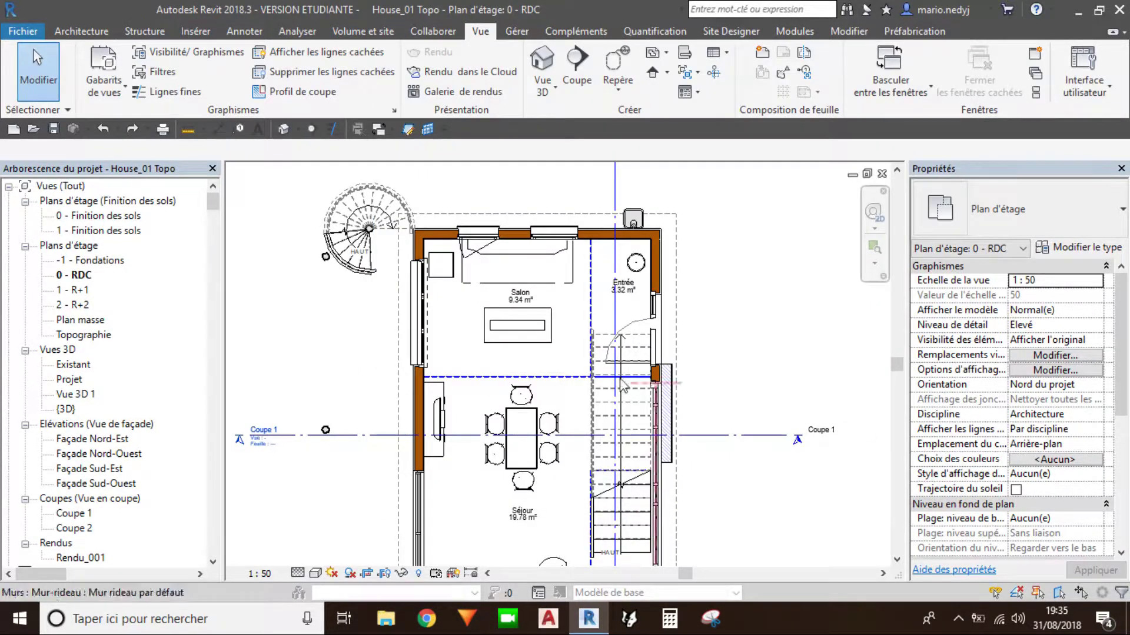
Step: Zoom out to the whole plan and open Visibilité/Graphismes with VG
{"action": "scroll", "coordinate": [593, 382], "scroll_direction": "down", "scroll_amount": 3}
{"action": "middle_click_drag", "start_coordinate": [593, 384], "coordinate": [593, 365]}
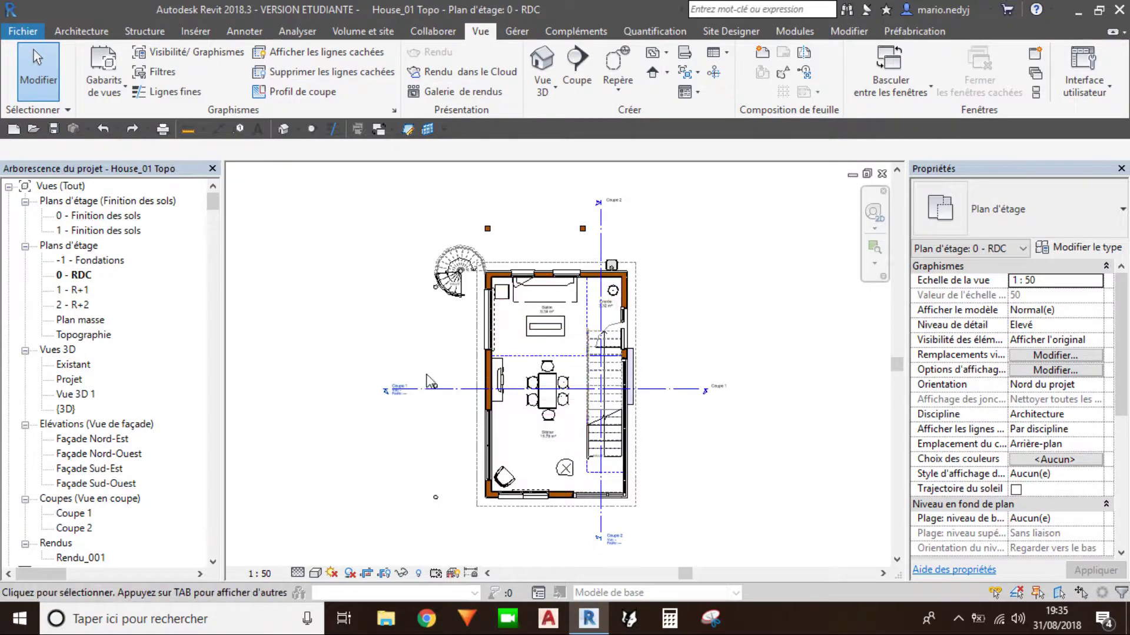
{"action": "key", "text": "v"}
{"action": "key", "text": "g"}
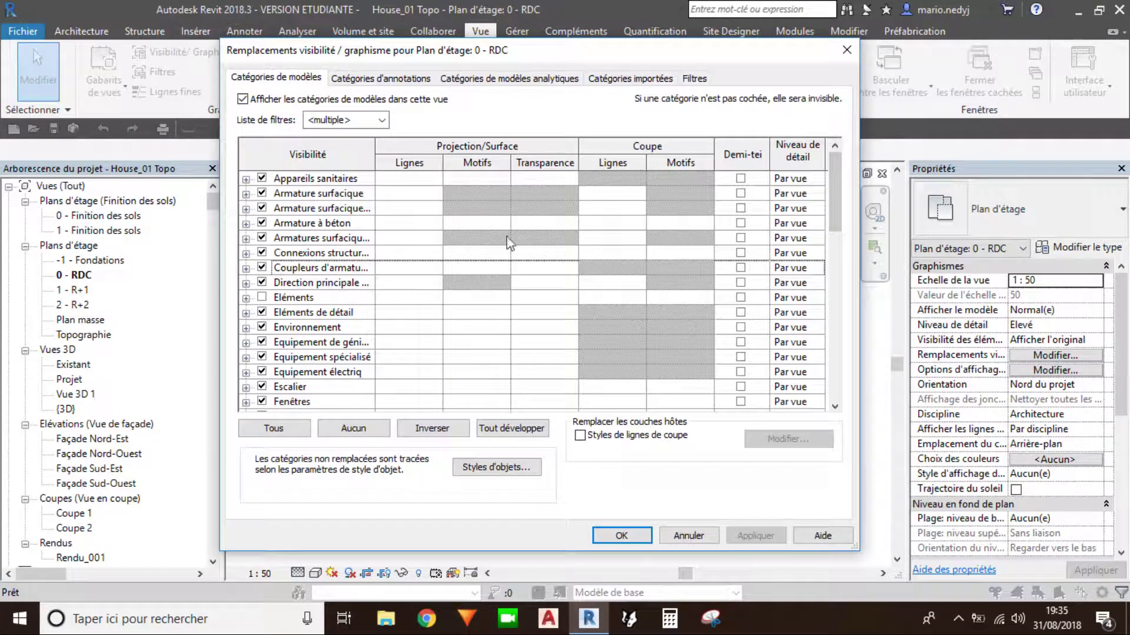
Step: Scroll through the Catégories de modèles list, leaving every category visible
{"action": "scroll", "coordinate": [463, 287], "scroll_direction": "down", "scroll_amount": 1}
{"action": "scroll", "coordinate": [457, 280], "scroll_direction": "down", "scroll_amount": 2}
{"action": "scroll", "coordinate": [458, 280], "scroll_direction": "down", "scroll_amount": 3}
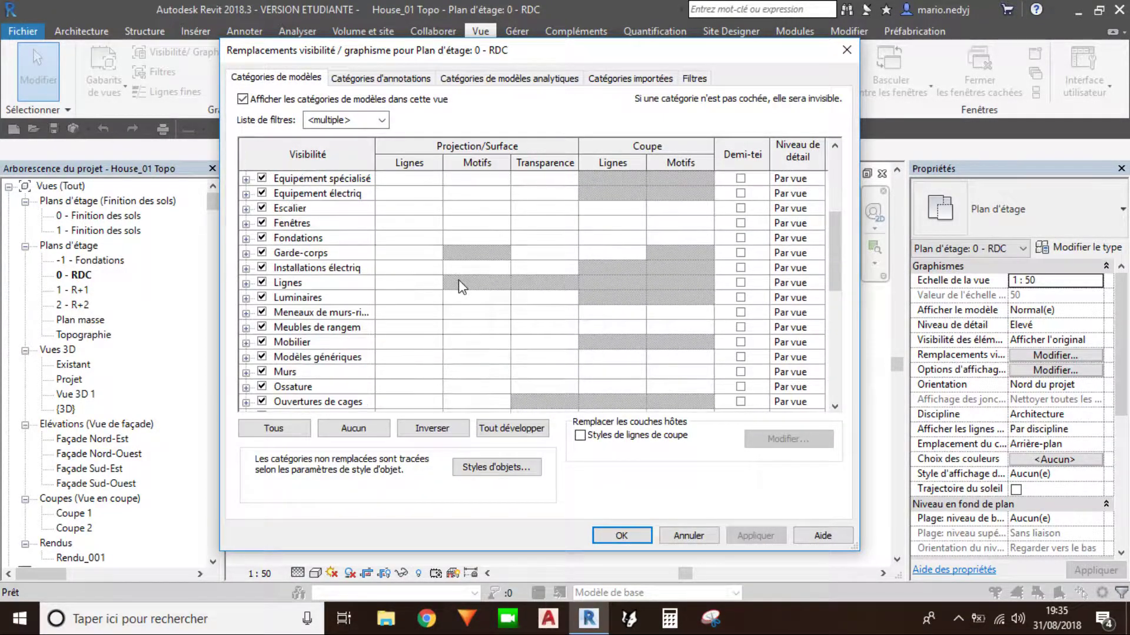
{"action": "scroll", "coordinate": [458, 280], "scroll_direction": "up", "scroll_amount": 6}
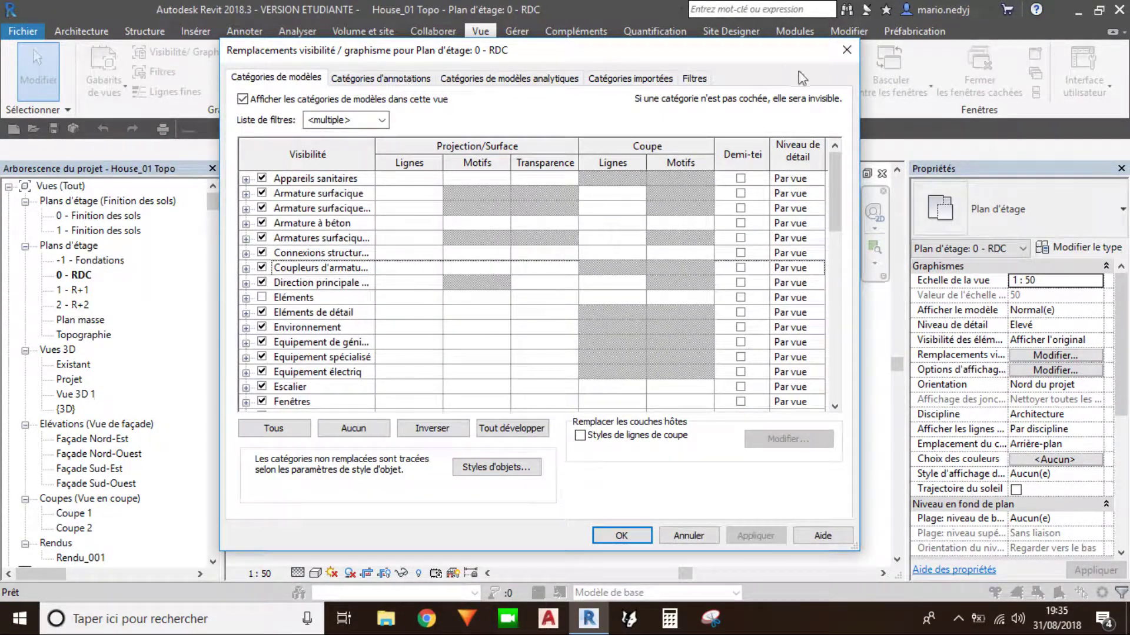
{"action": "scroll", "coordinate": [412, 247], "scroll_direction": "down", "scroll_amount": 8}
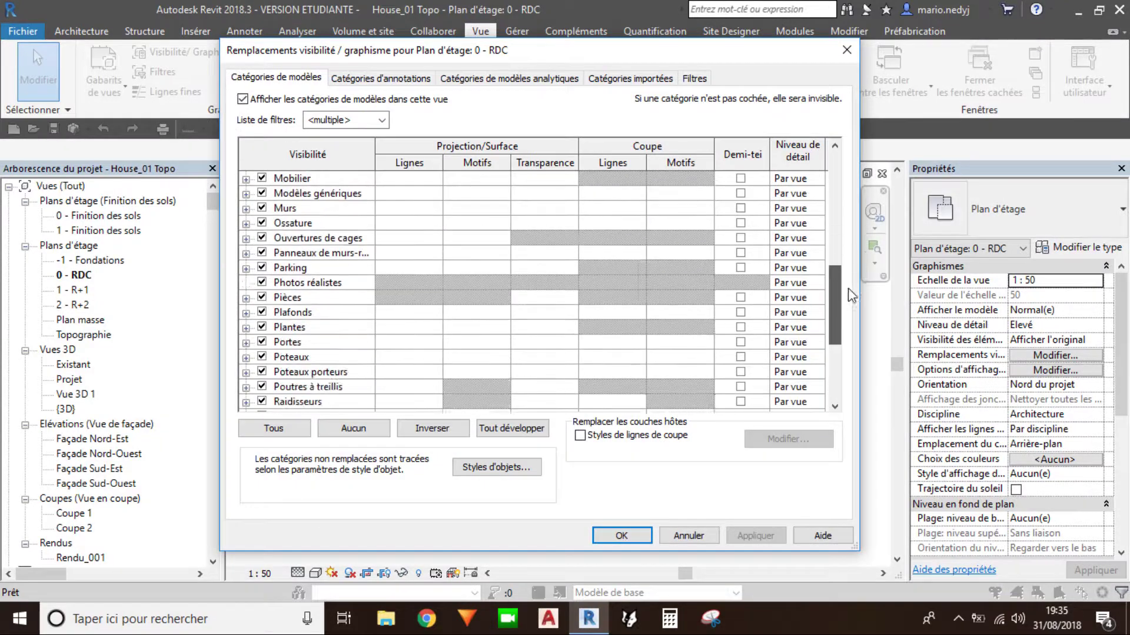
{"action": "scroll", "coordinate": [412, 247], "scroll_direction": "up", "scroll_amount": 8}
{"action": "scroll", "coordinate": [381, 263], "scroll_direction": "down", "scroll_amount": 2}
{"action": "scroll", "coordinate": [382, 263], "scroll_direction": "down", "scroll_amount": 2}
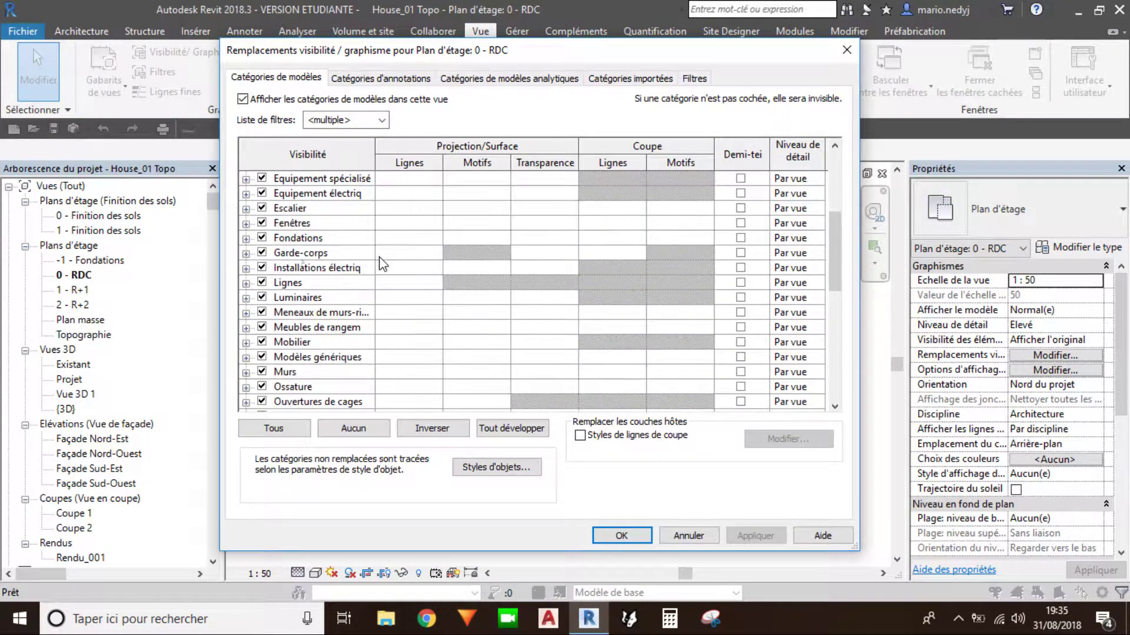
{"action": "scroll", "coordinate": [297, 259], "scroll_direction": "up", "scroll_amount": 1}
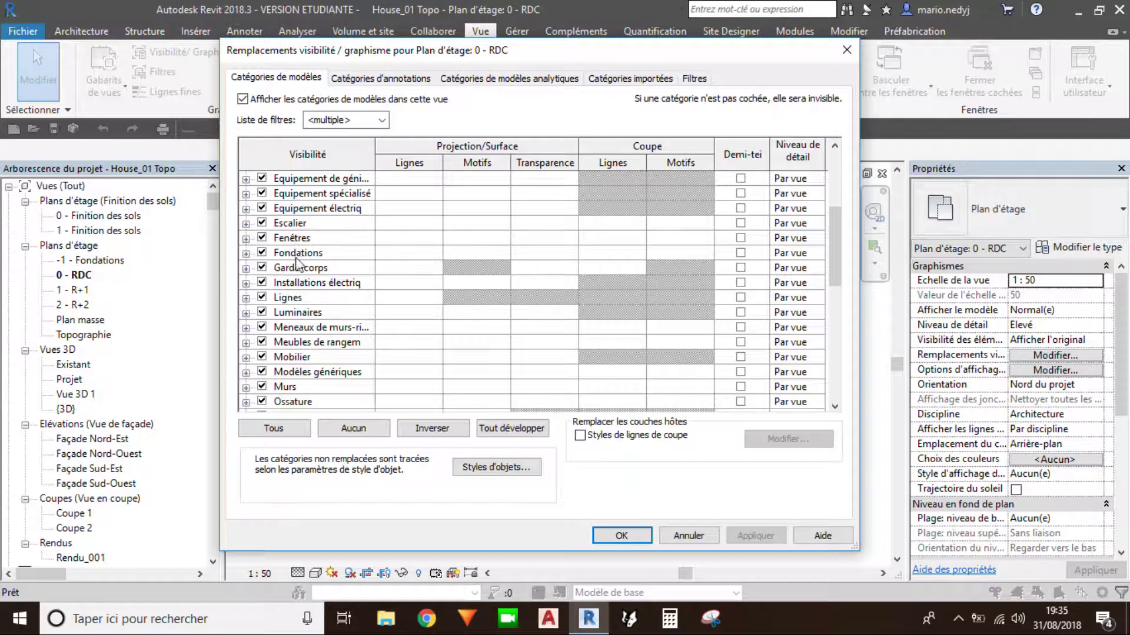
{"action": "scroll", "coordinate": [323, 323], "scroll_direction": "down", "scroll_amount": 1}
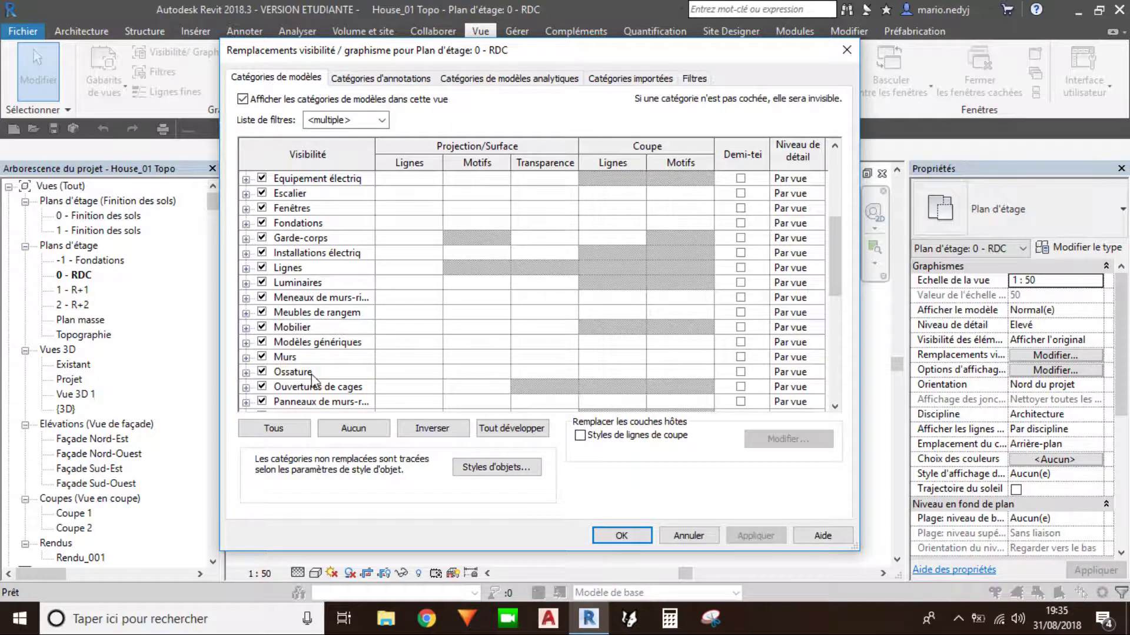
{"action": "scroll", "coordinate": [353, 376], "scroll_direction": "down", "scroll_amount": 3}
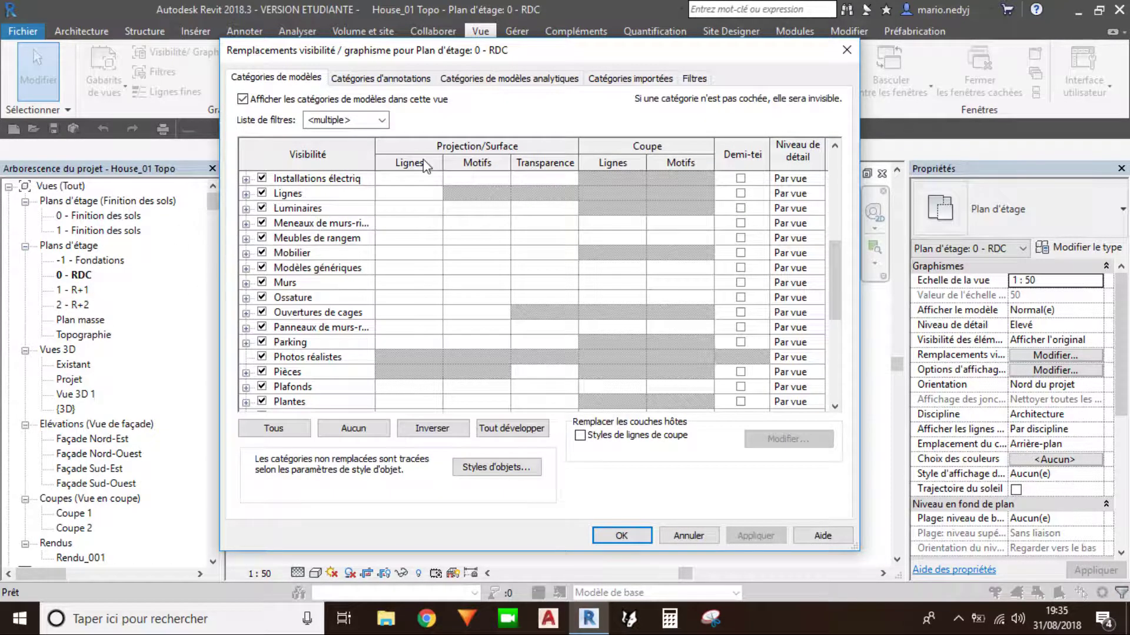
{"action": "left_click", "coordinate": [409, 252]}
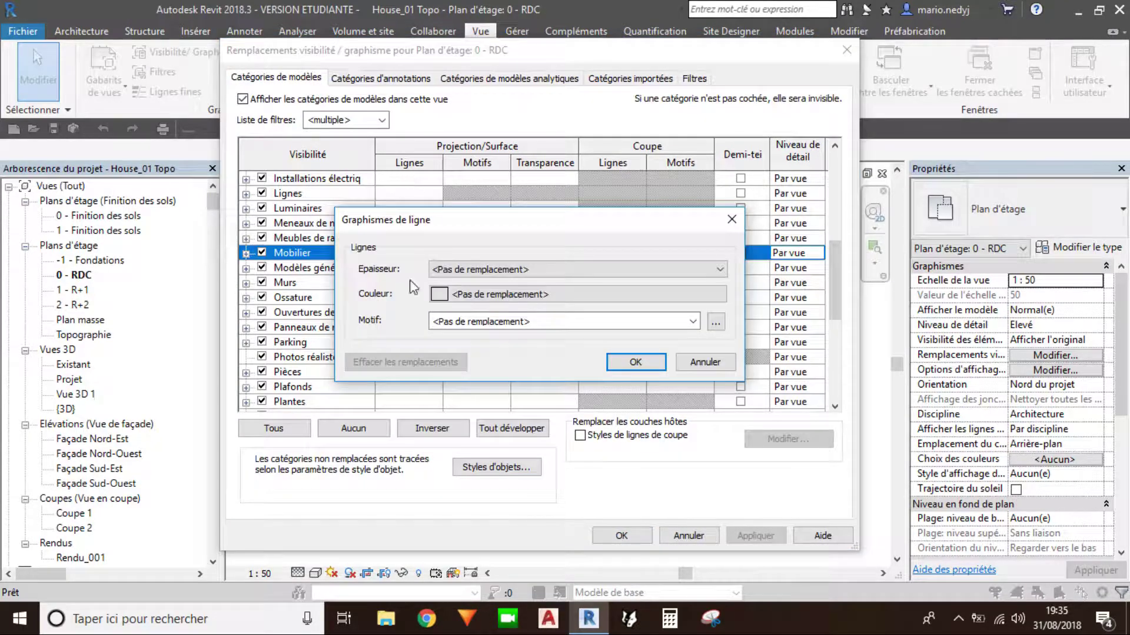
{"action": "left_click", "coordinate": [462, 271]}
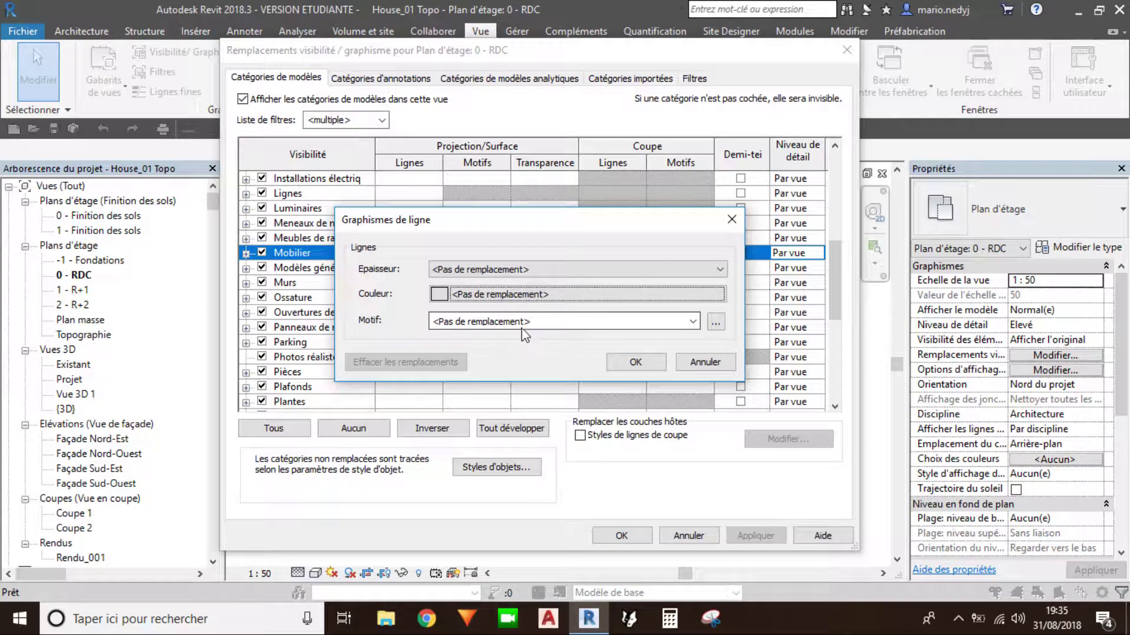
{"action": "key", "text": "Escape"}
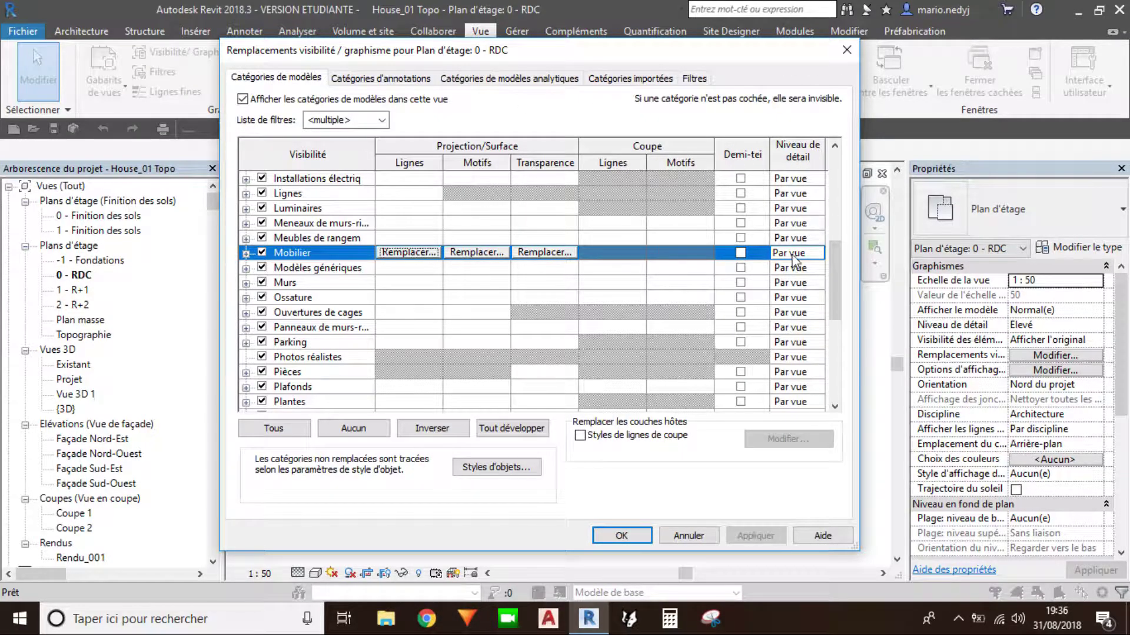
Step: Review the Annotations, Analytiques, Importées and Filtres override tabs, then cancel unchanged
{"action": "left_click", "coordinate": [374, 80]}
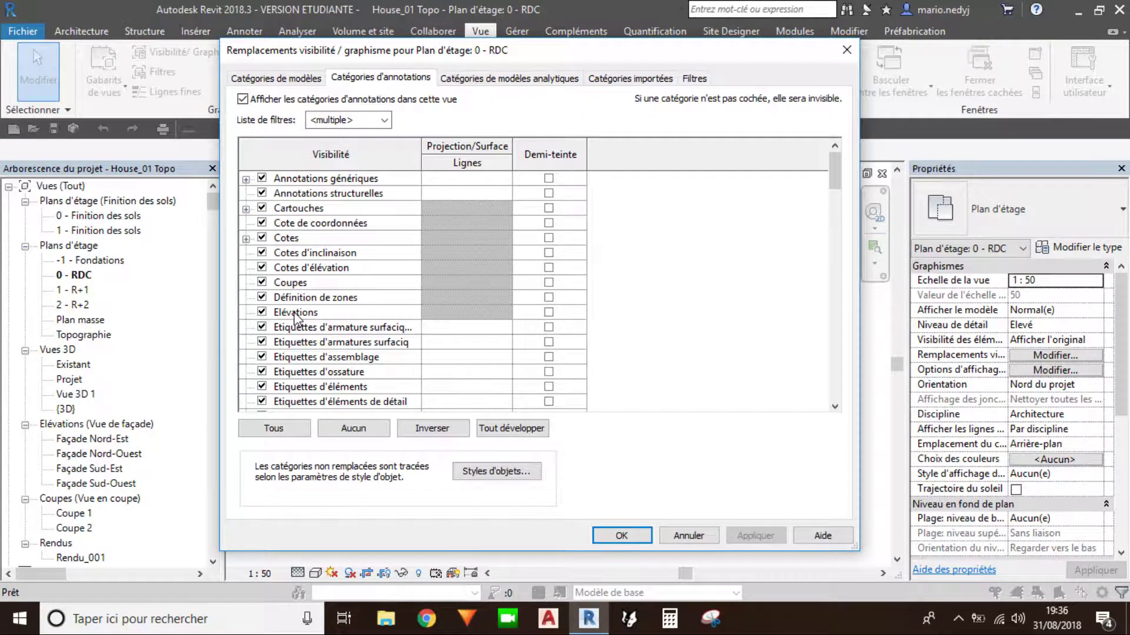
{"action": "mouse_move", "coordinate": [834, 160]}
{"action": "left_mouse_down"}
{"action": "mouse_move", "coordinate": [825, 214]}
{"action": "mouse_move", "coordinate": [827, 147]}
{"action": "left_mouse_up"}
{"action": "left_click", "coordinate": [319, 300]}
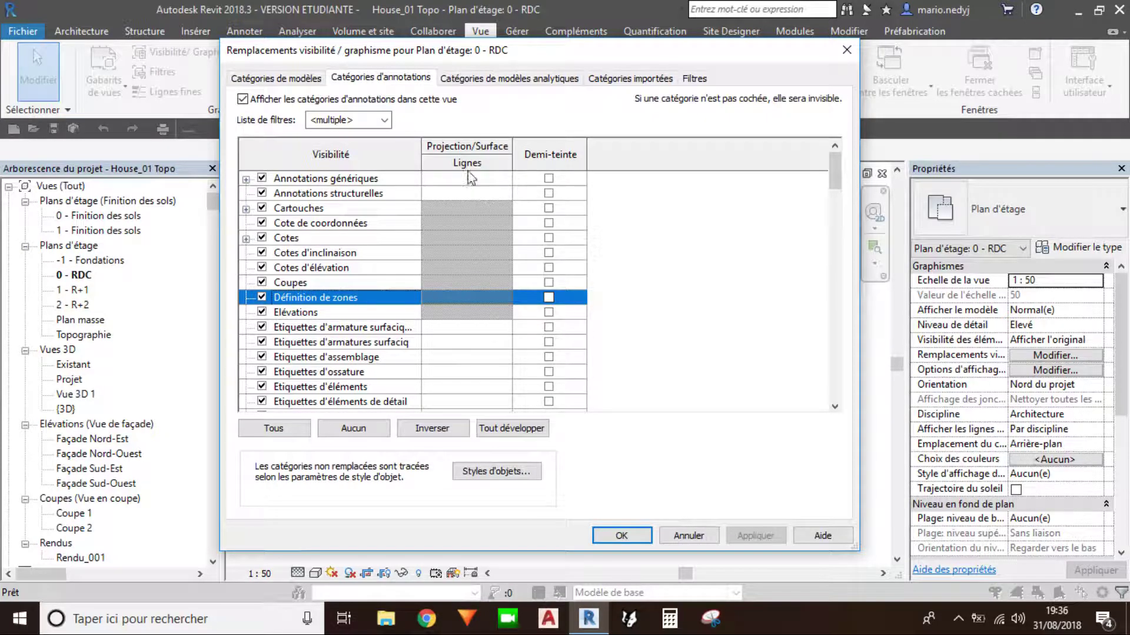
{"action": "left_click", "coordinate": [466, 357]}
{"action": "left_click", "coordinate": [472, 79]}
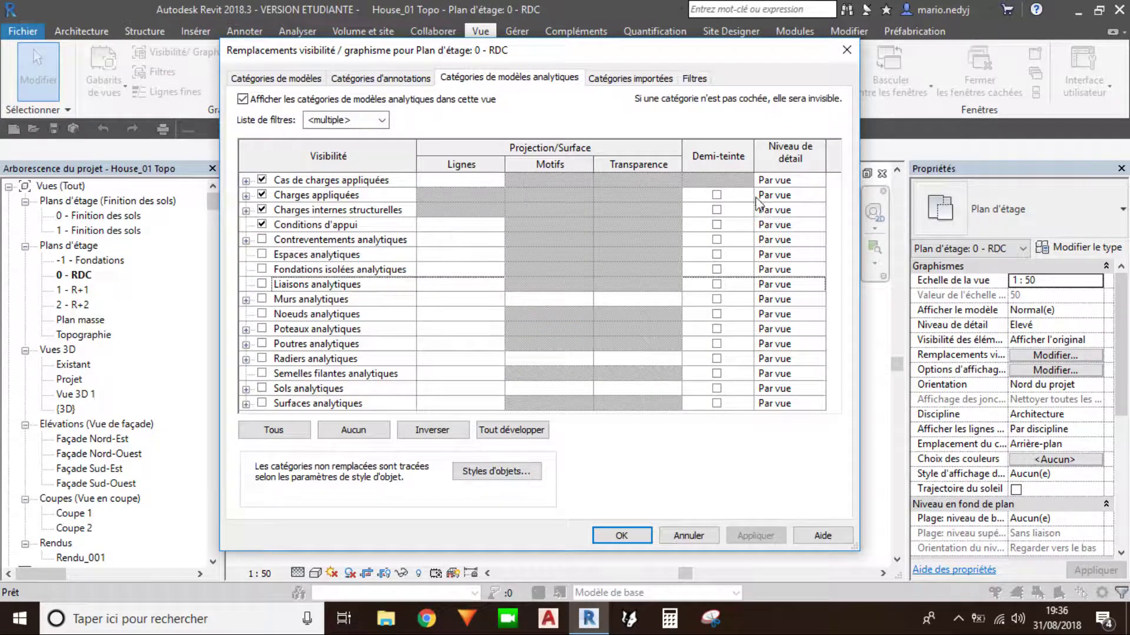
{"action": "left_click", "coordinate": [623, 78]}
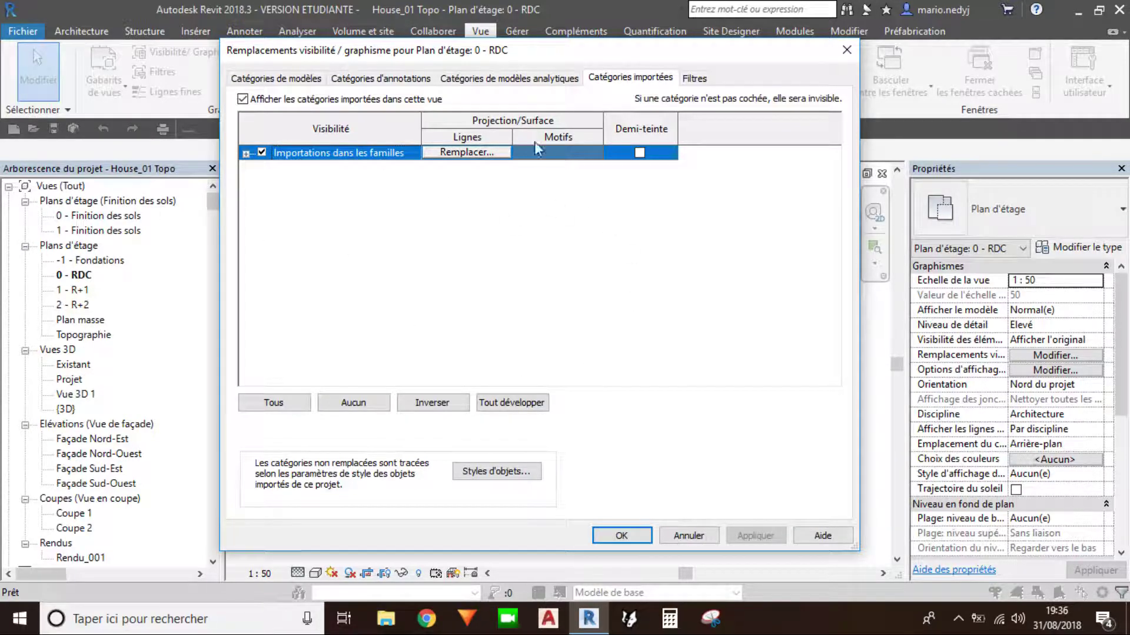
{"action": "left_click", "coordinate": [694, 78]}
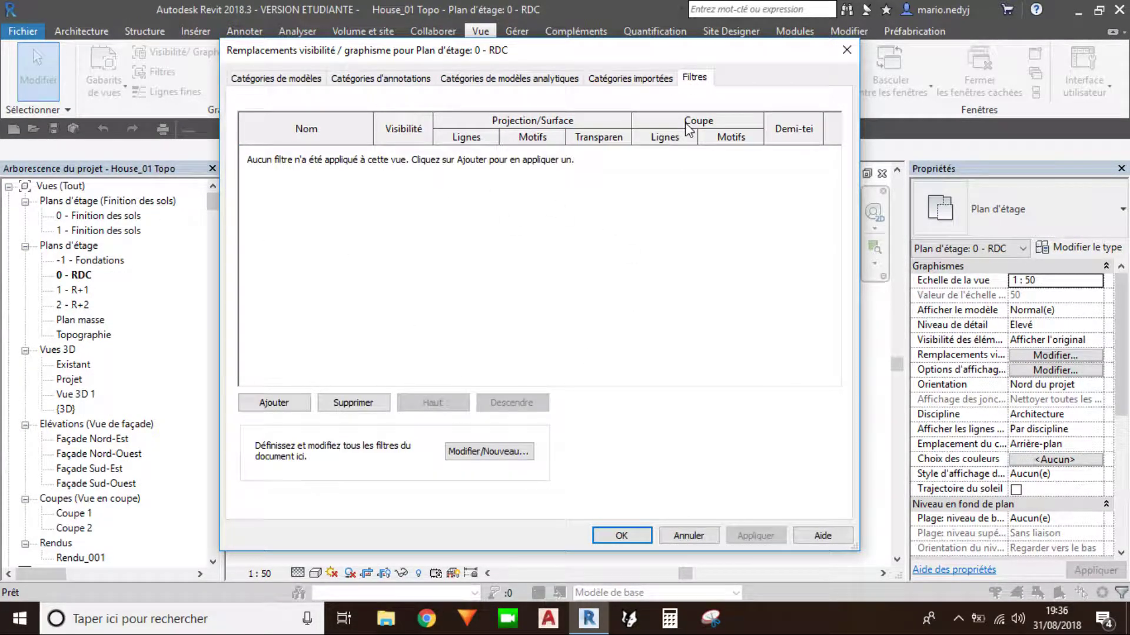
{"action": "left_click", "coordinate": [688, 536]}
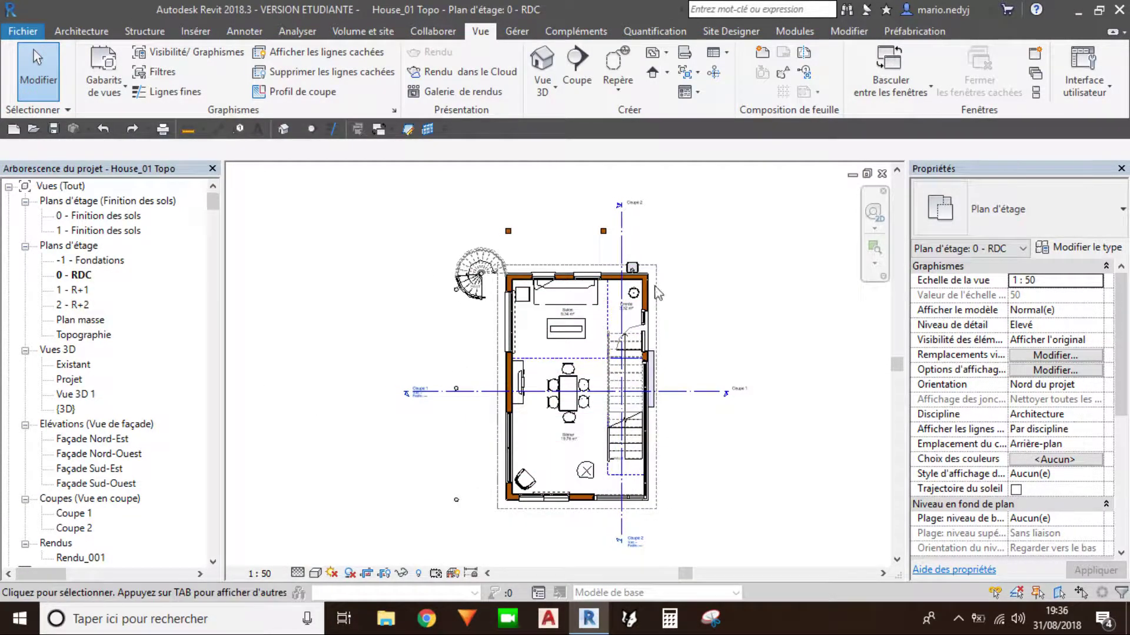
Step: Reopen Visibilité/Graphismes via VG and Properties, cancel both, and reframe the plan
{"action": "key", "text": "v"}
{"action": "key", "text": "g"}
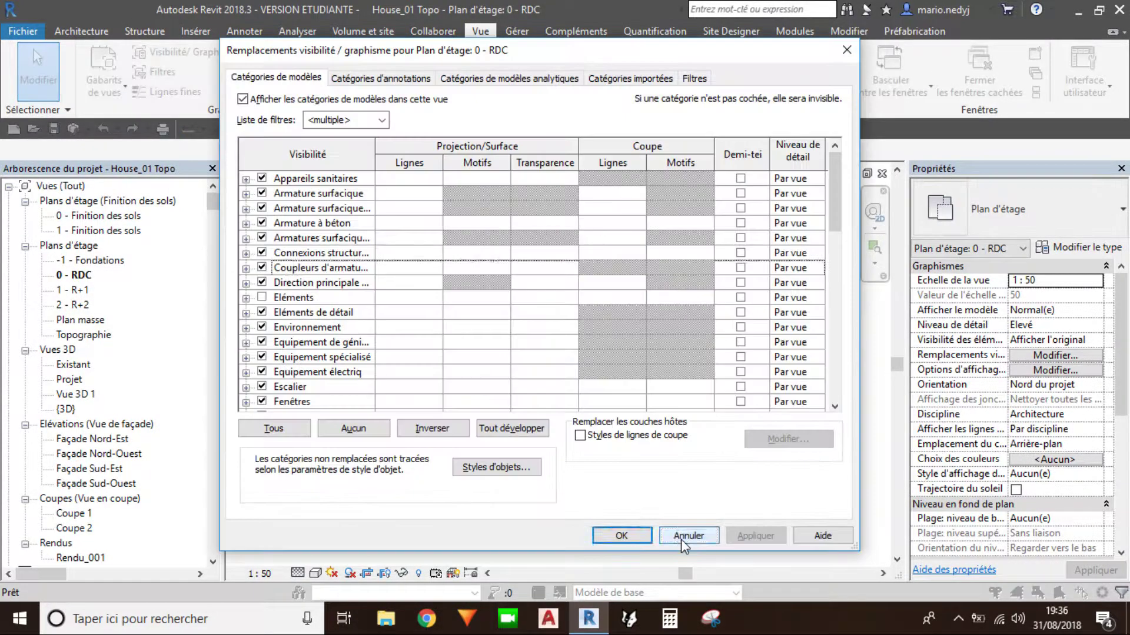
{"action": "left_click", "coordinate": [683, 535]}
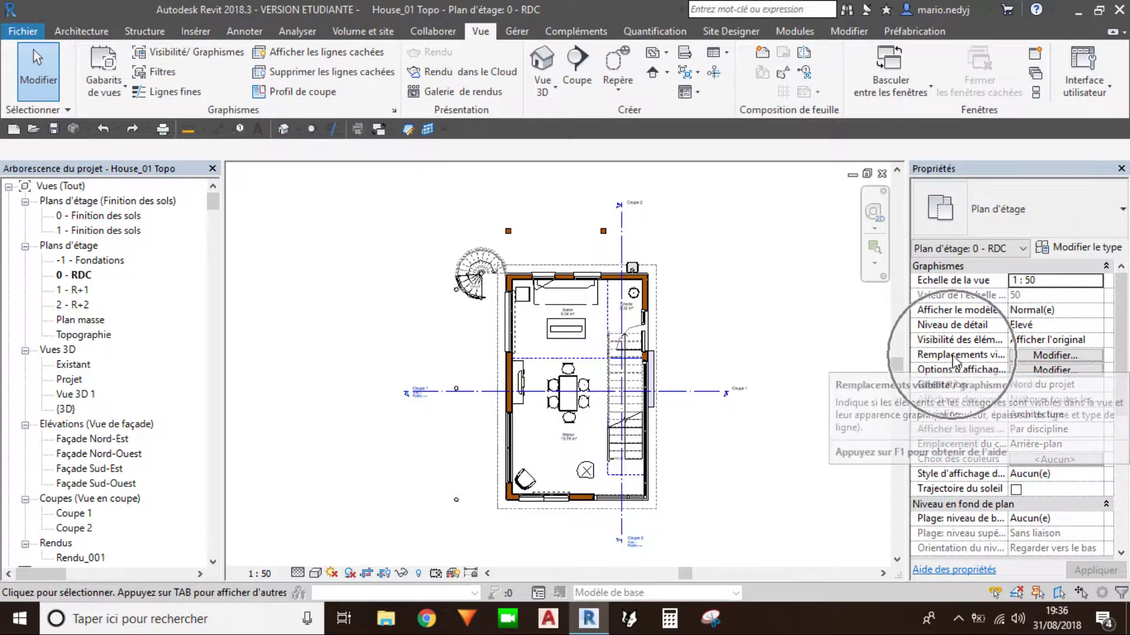
{"action": "left_click", "coordinate": [1021, 357]}
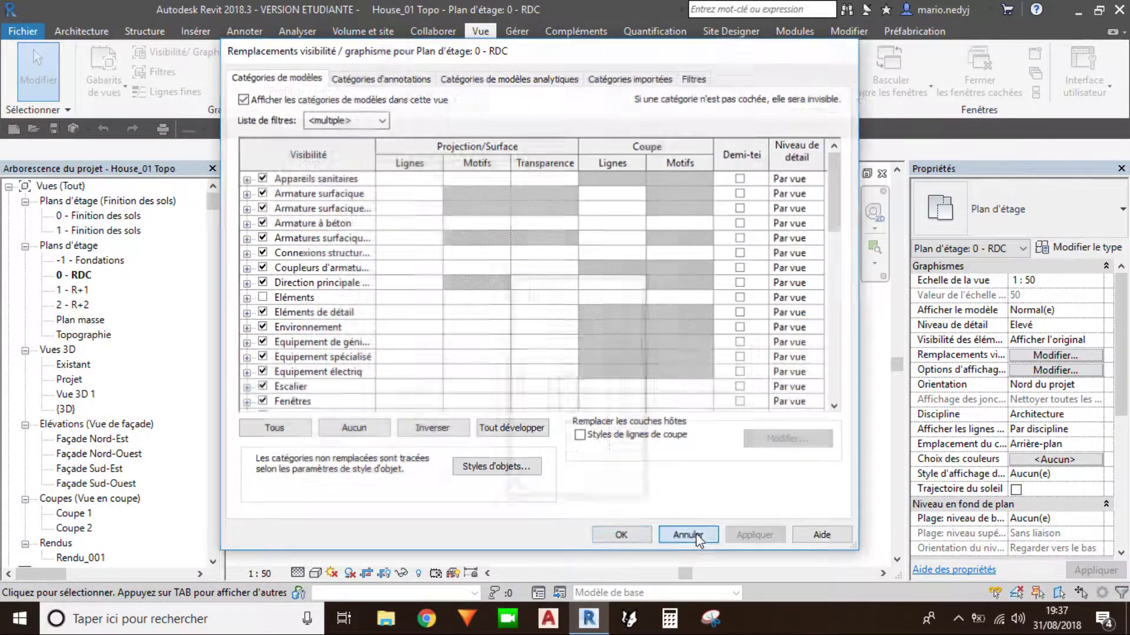
{"action": "left_click", "coordinate": [684, 536]}
{"action": "middle_click_drag", "start_coordinate": [421, 341], "coordinate": [376, 351]}
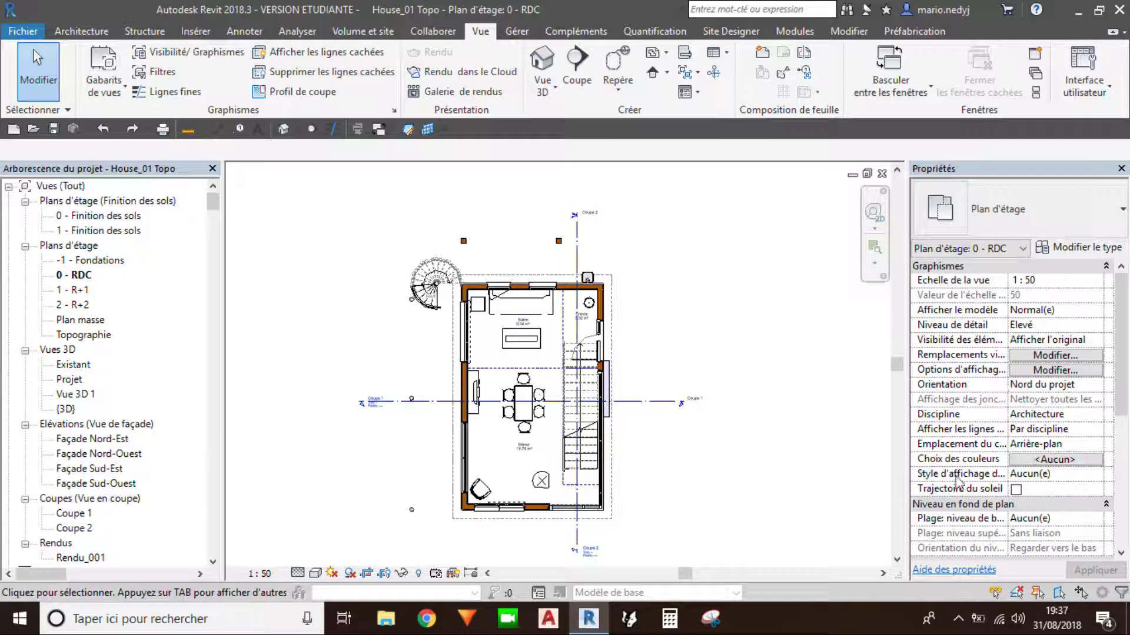
{"action": "scroll", "coordinate": [957, 481], "scroll_direction": "down", "scroll_amount": 3}
{"action": "scroll", "coordinate": [957, 482], "scroll_direction": "down", "scroll_amount": 1}
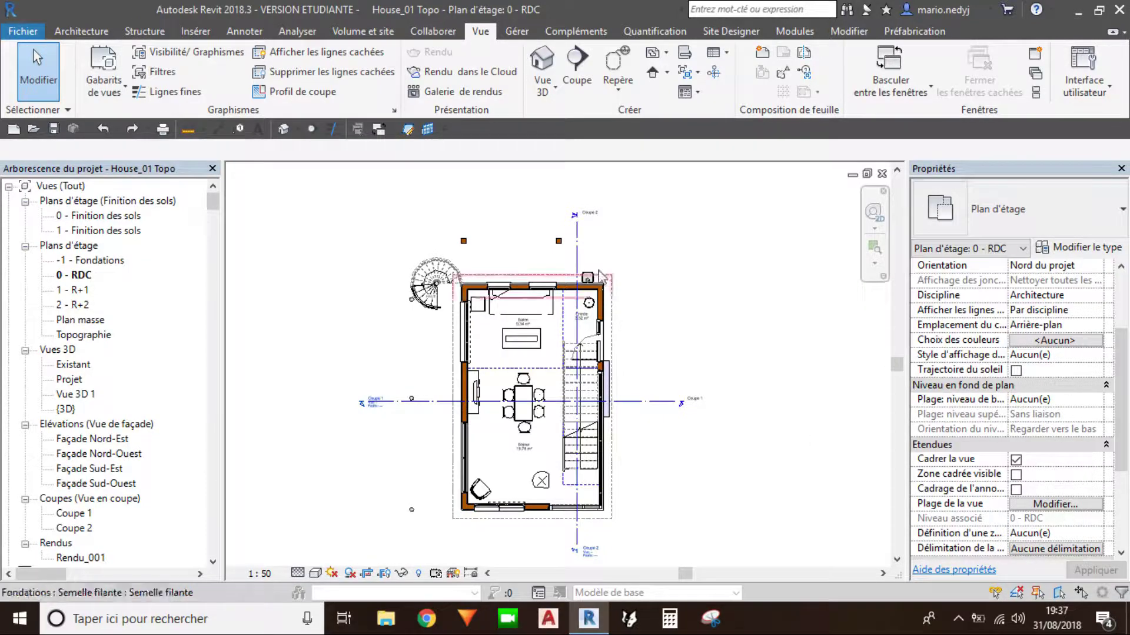
{"action": "middle_click_drag", "start_coordinate": [502, 391], "coordinate": [521, 388]}
{"action": "scroll", "coordinate": [521, 389], "scroll_direction": "up", "scroll_amount": 2}
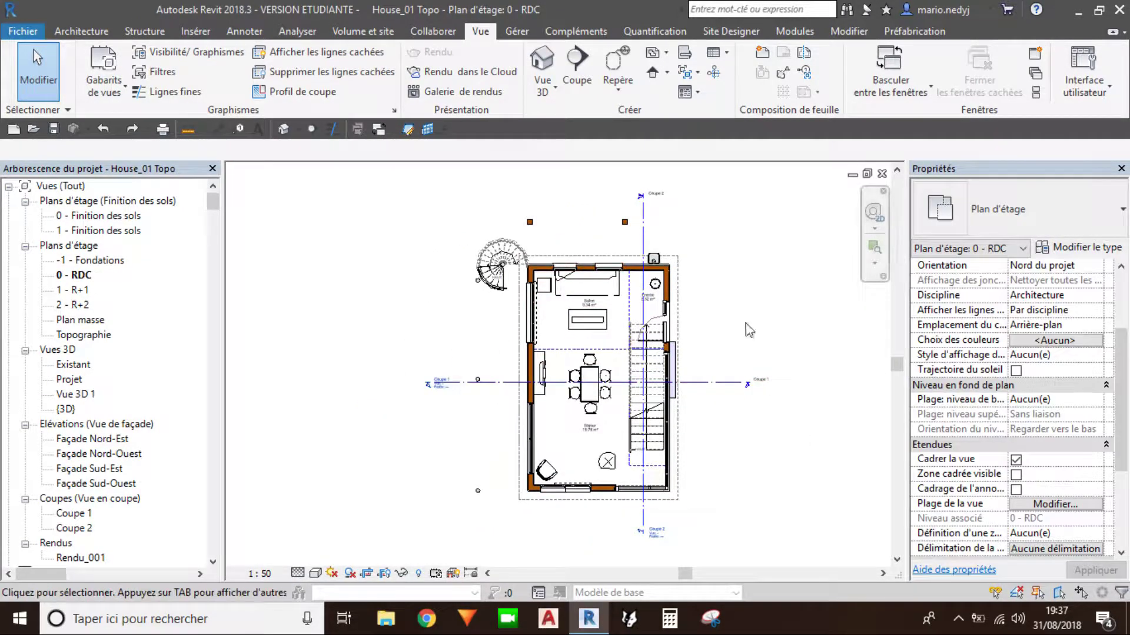
{"action": "scroll", "coordinate": [634, 406], "scroll_direction": "up", "scroll_amount": 1}
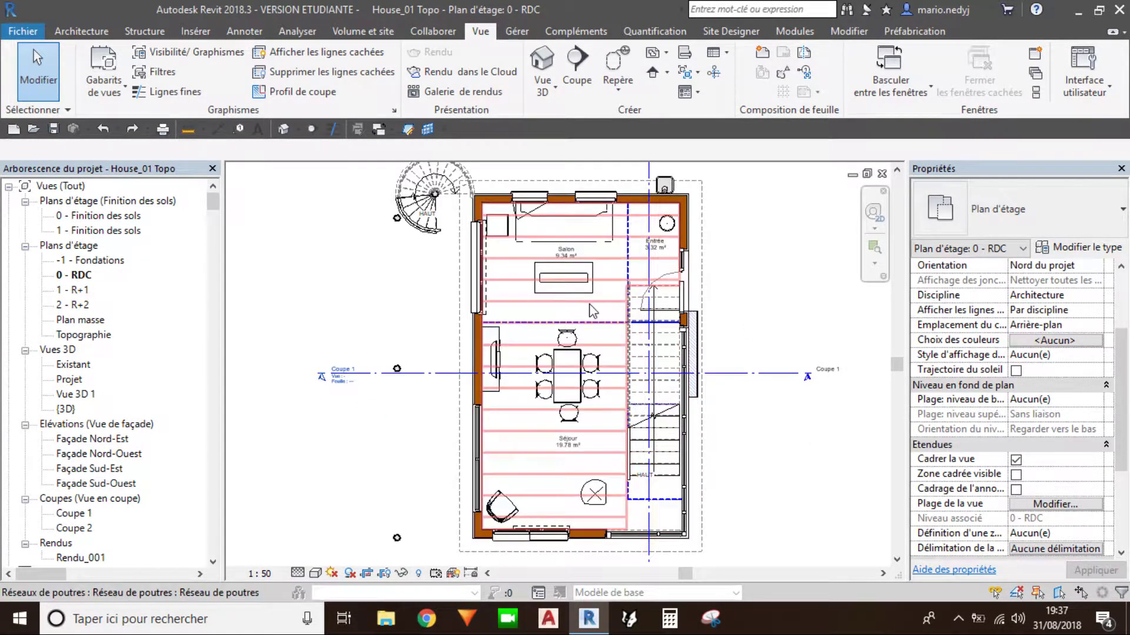
Step: Set the view range top to Sans limite with a 300 cut plane offset
{"action": "left_click", "coordinate": [1053, 504]}
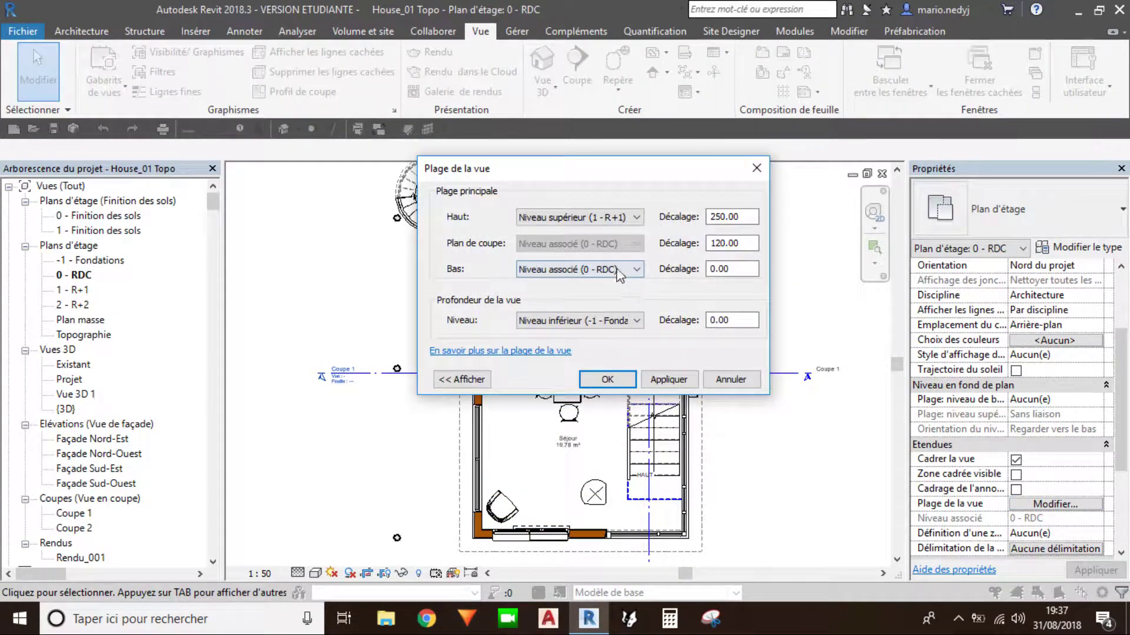
{"action": "double_click", "coordinate": [721, 241]}
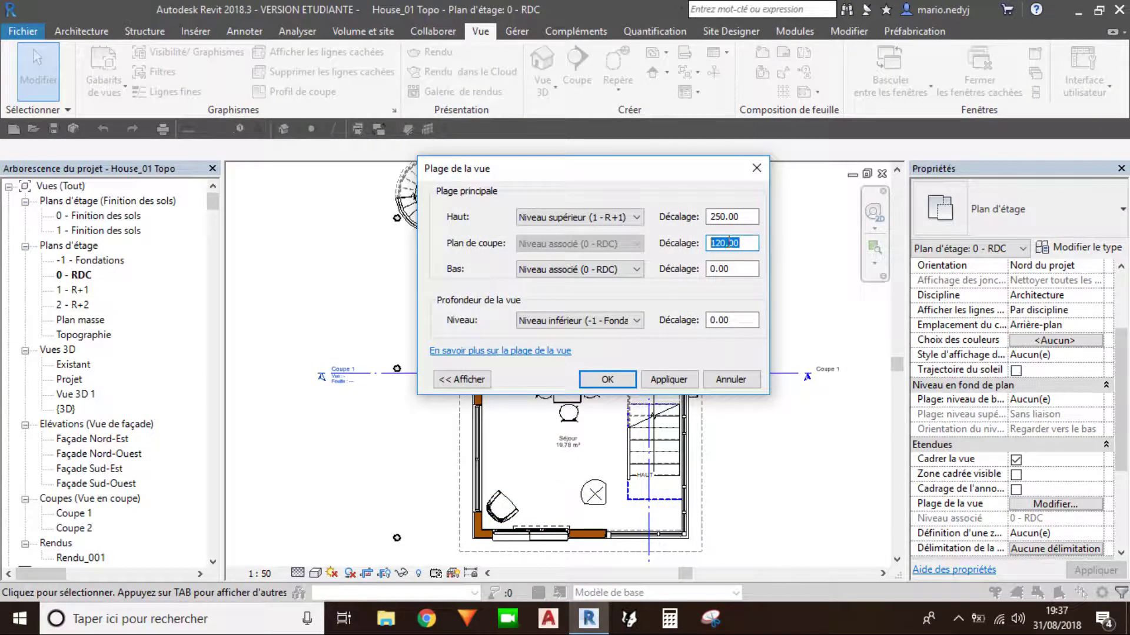
{"action": "left_click", "coordinate": [634, 217]}
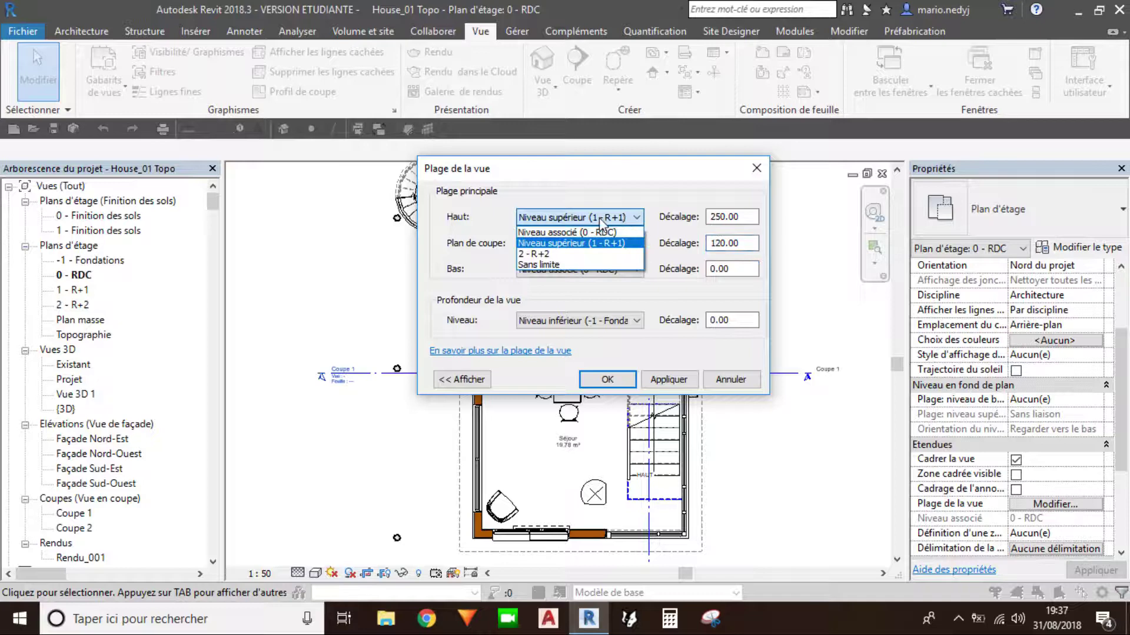
{"action": "left_click", "coordinate": [547, 271]}
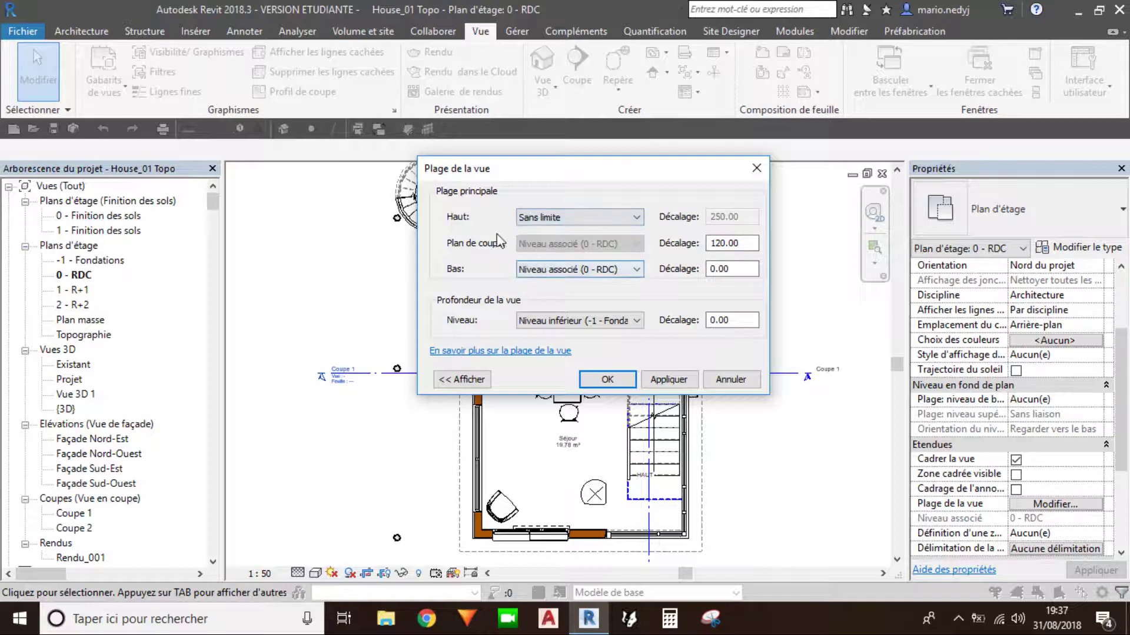
{"action": "double_click", "coordinate": [746, 250]}
{"action": "type", "text": "300"}
{"action": "key", "text": "Return"}
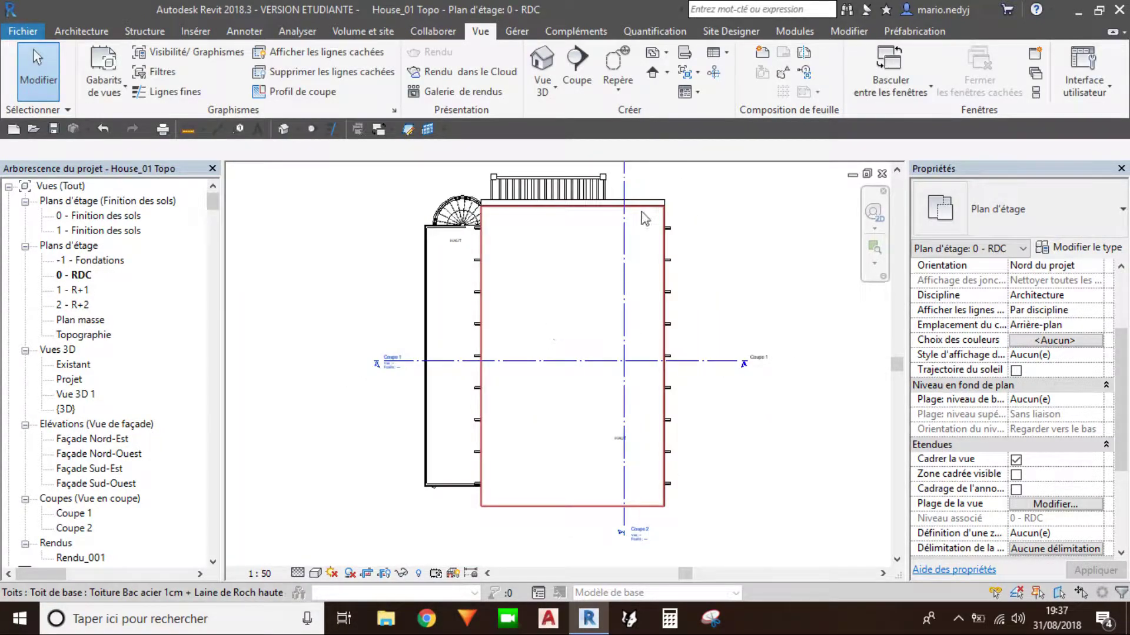
Step: Change the view range to top at level 1 - R+1 with cut plane offset 120
{"action": "left_click", "coordinate": [1027, 505]}
{"action": "double_click", "coordinate": [730, 243]}
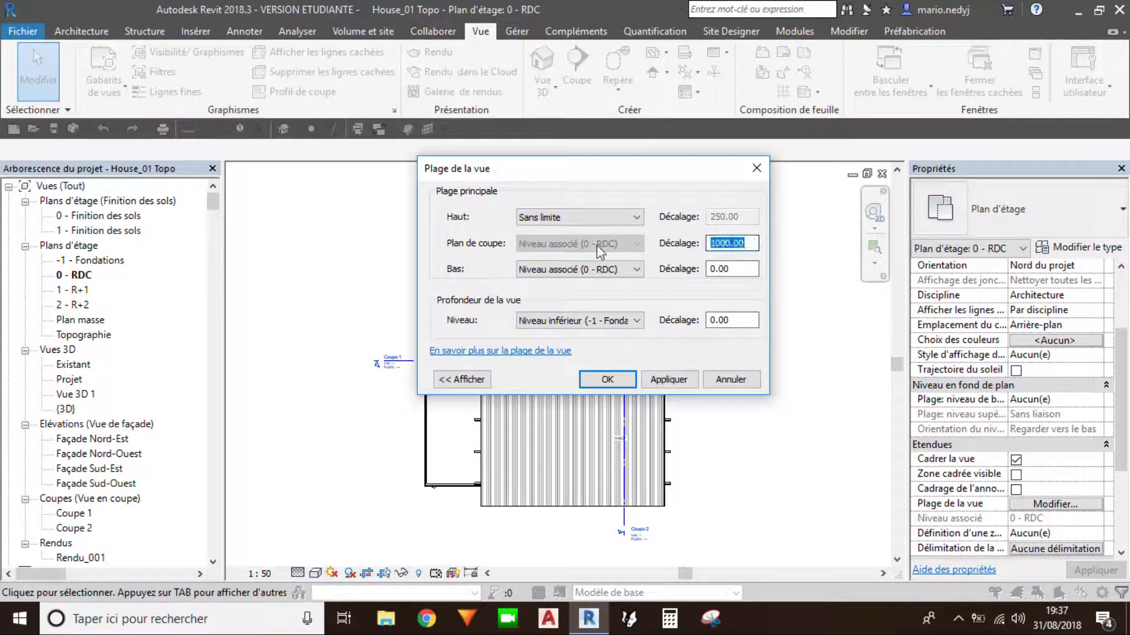
{"action": "type", "text": "120"}
{"action": "left_click", "coordinate": [581, 221]}
{"action": "left_click", "coordinate": [566, 243]}
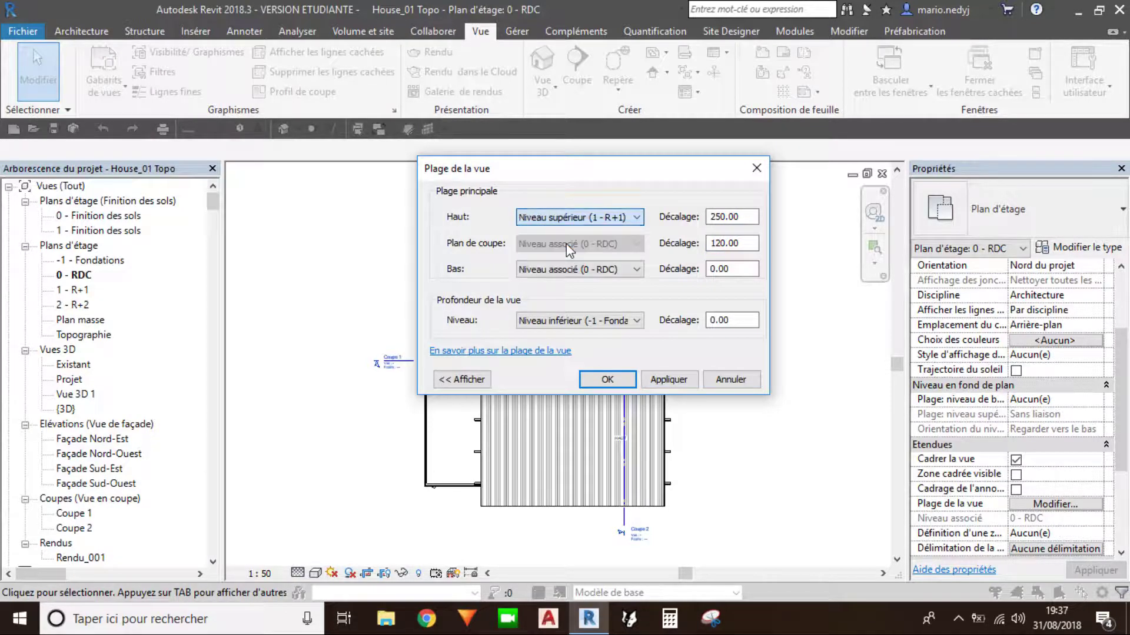
{"action": "left_click", "coordinate": [634, 378]}
{"action": "middle_click_drag", "start_coordinate": [583, 489], "coordinate": [518, 411]}
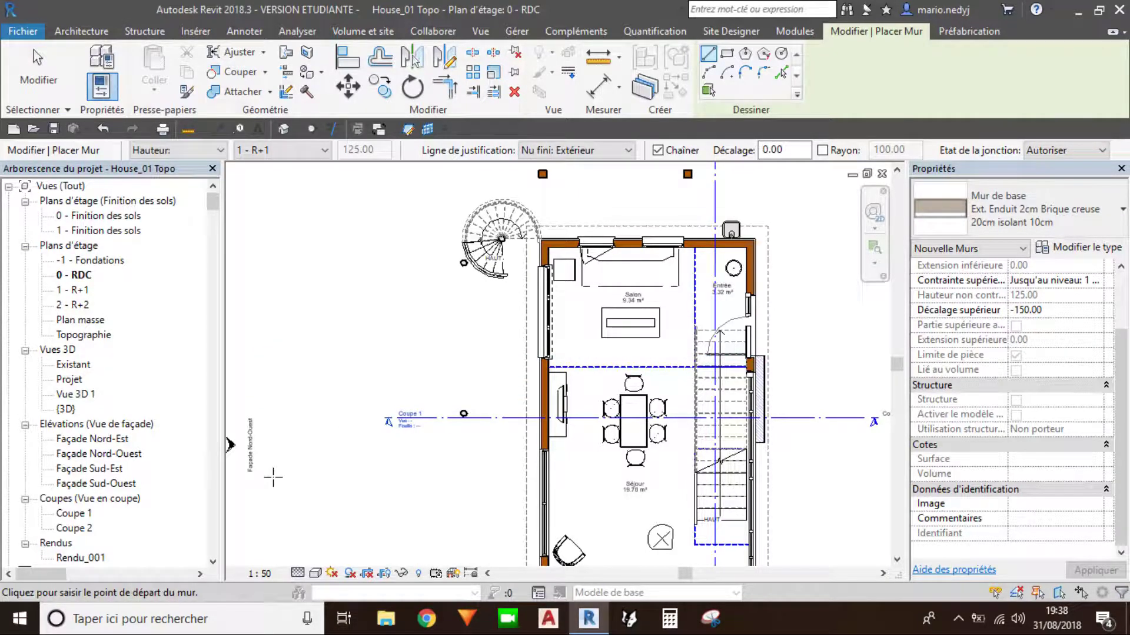
Step: Start a trial Ext. Enduit wall to the left of the house
{"action": "left_click", "coordinate": [251, 346]}
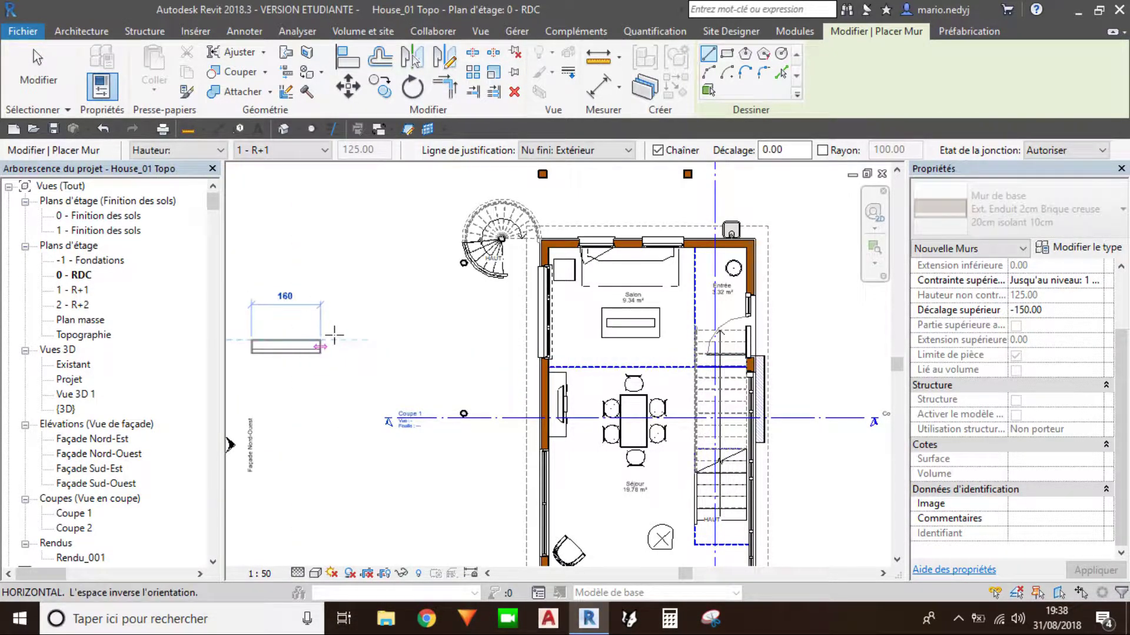
{"action": "scroll", "coordinate": [363, 335], "scroll_direction": "up", "scroll_amount": 2}
{"action": "scroll", "coordinate": [377, 344], "scroll_direction": "up", "scroll_amount": 2}
{"action": "scroll", "coordinate": [394, 353], "scroll_direction": "up", "scroll_amount": 2}
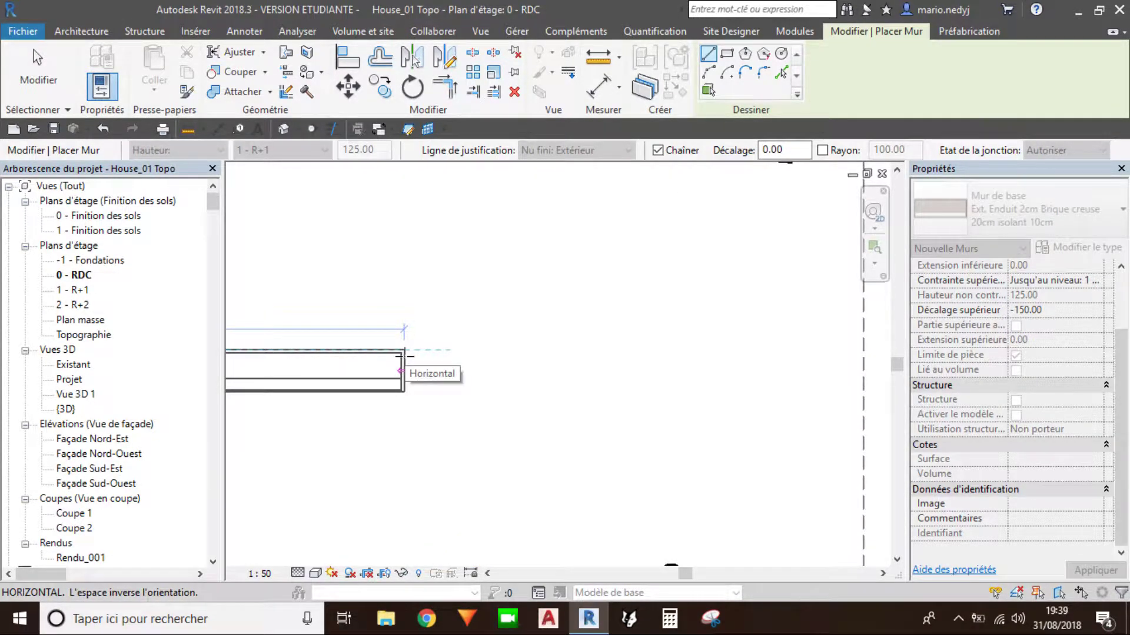
Step: Flip the wall's orientation a few times, then cancel it and return to selection mode
{"action": "key", "text": "space"}
{"action": "scroll", "coordinate": [405, 356], "scroll_direction": "down", "scroll_amount": 1}
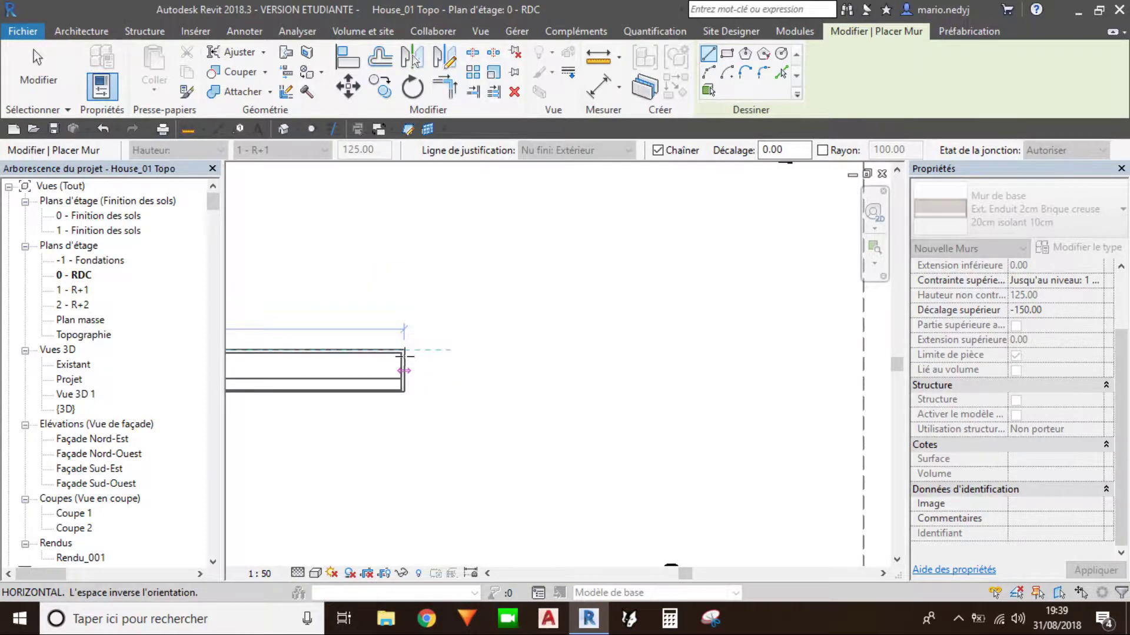
{"action": "scroll", "coordinate": [404, 356], "scroll_direction": "down", "scroll_amount": 2}
{"action": "key", "text": "space"}
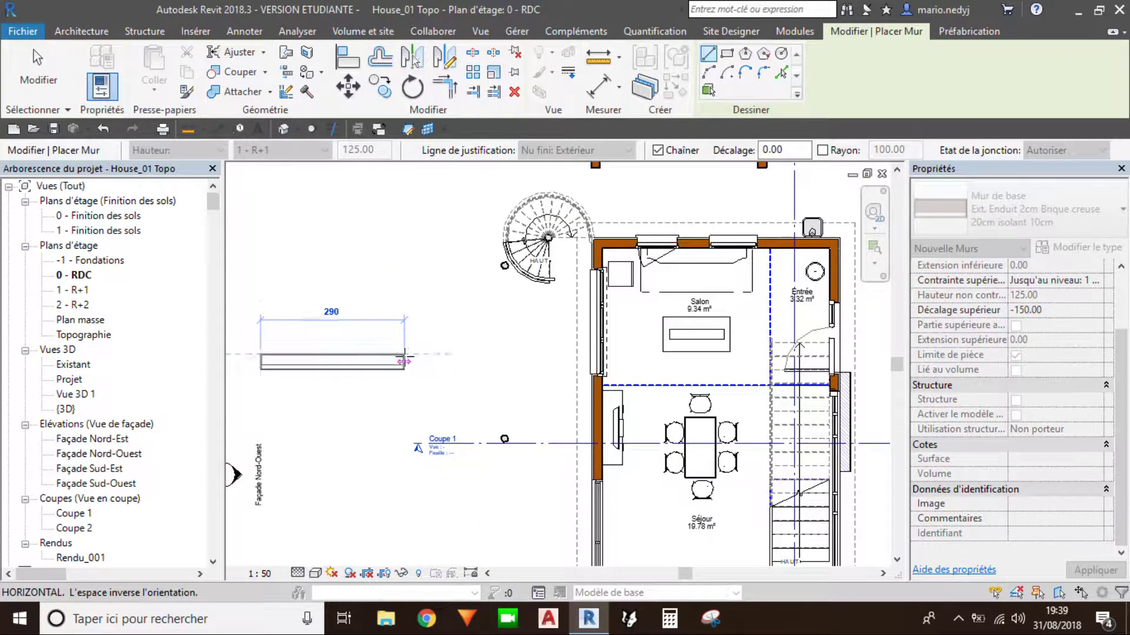
{"action": "key", "text": "space"}
{"action": "key", "text": "space"}
{"action": "key", "text": "space"}
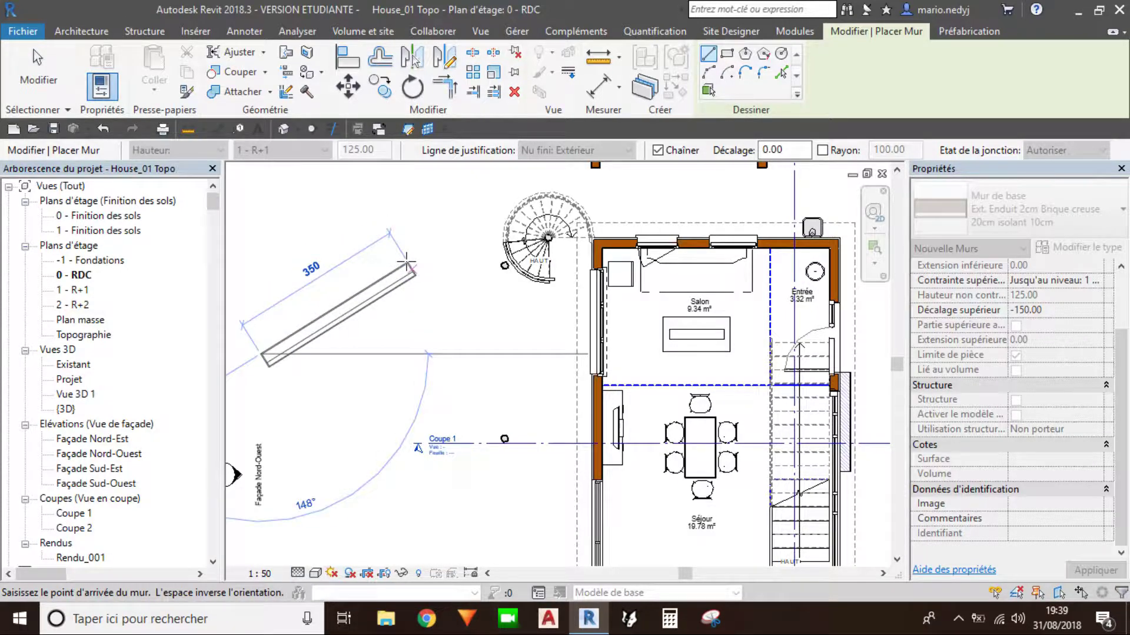
{"action": "key", "text": "Escape"}
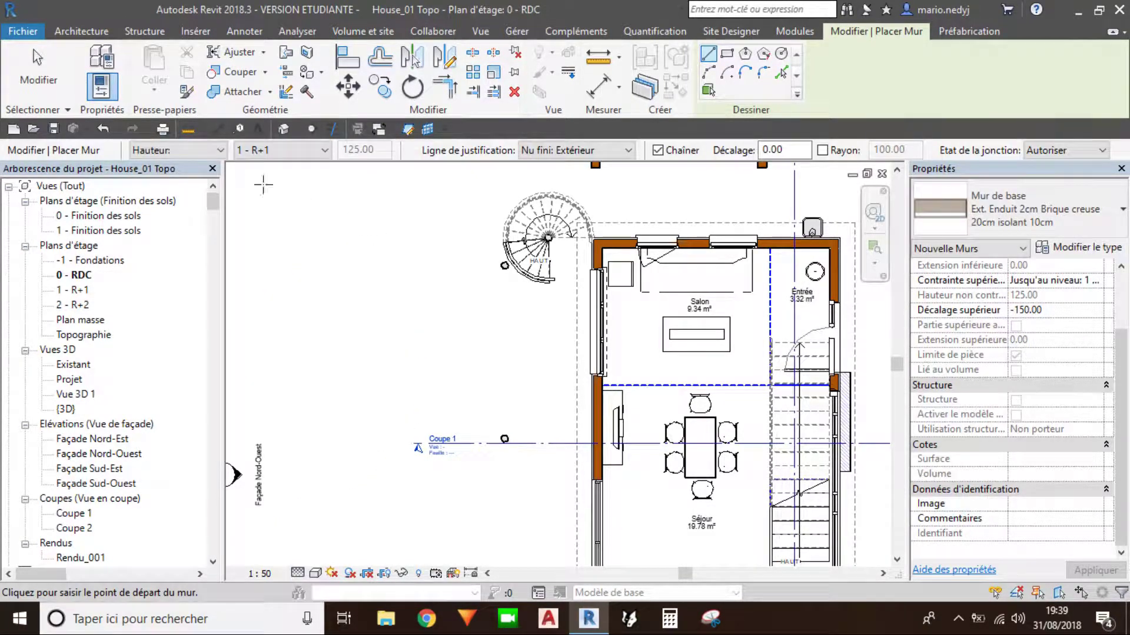
{"action": "left_click", "coordinate": [36, 59]}
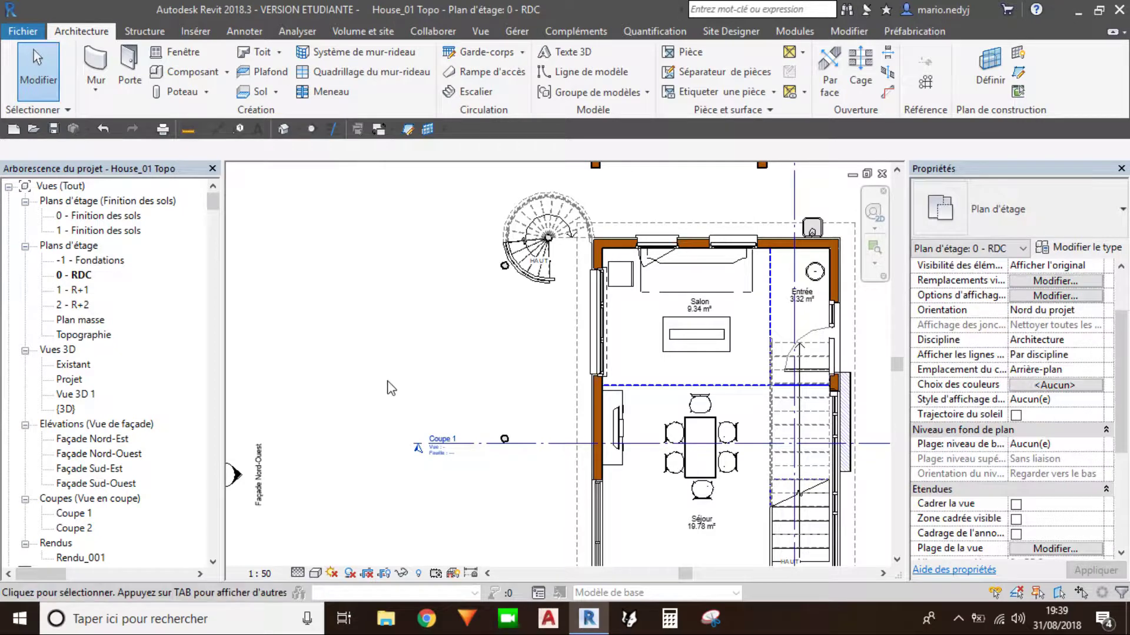
{"action": "scroll", "coordinate": [601, 393], "scroll_direction": "up", "scroll_amount": 2}
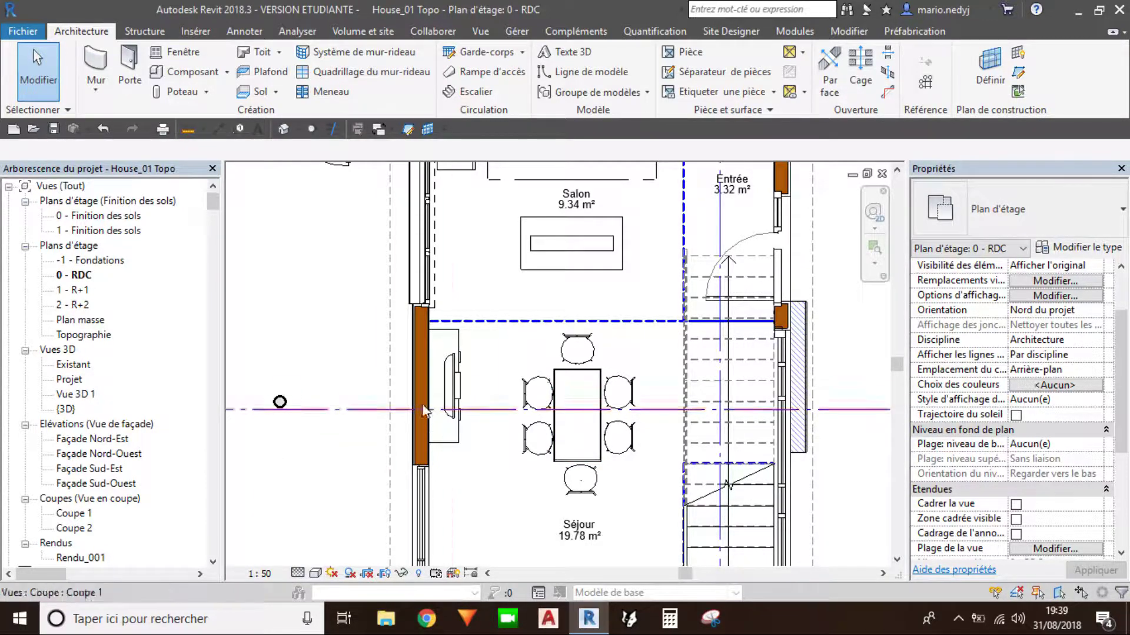
{"action": "key", "text": "z"}
{"action": "key", "text": "f"}
{"action": "scroll", "coordinate": [471, 390], "scroll_direction": "up", "scroll_amount": 3}
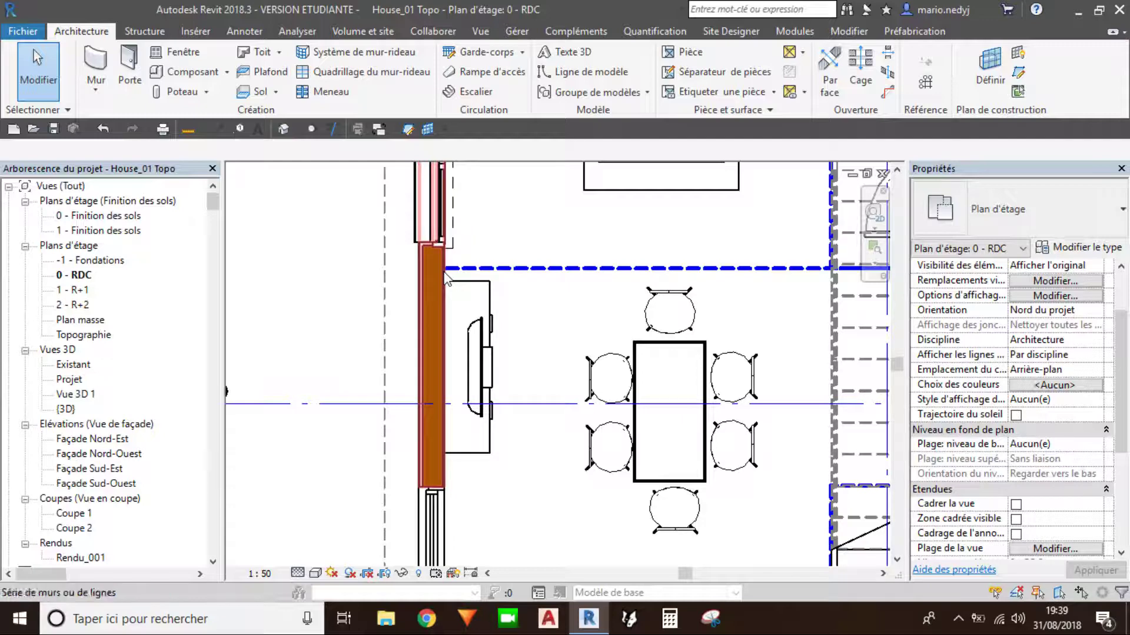
{"action": "key", "text": "Tab"}
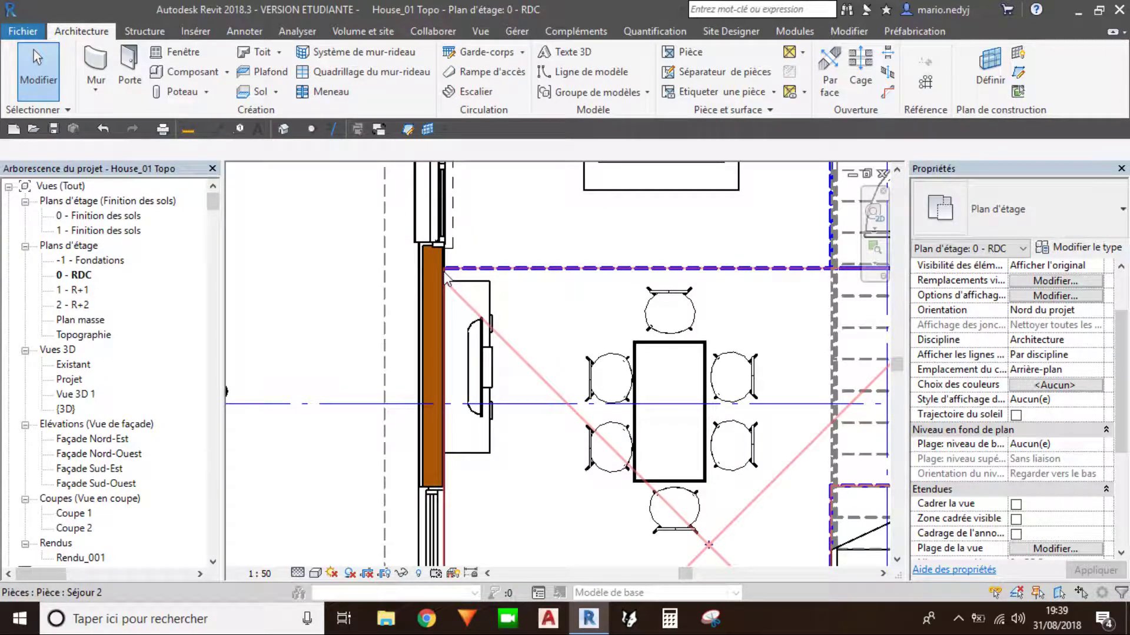
{"action": "key", "text": "Tab"}
{"action": "key", "text": "Tab"}
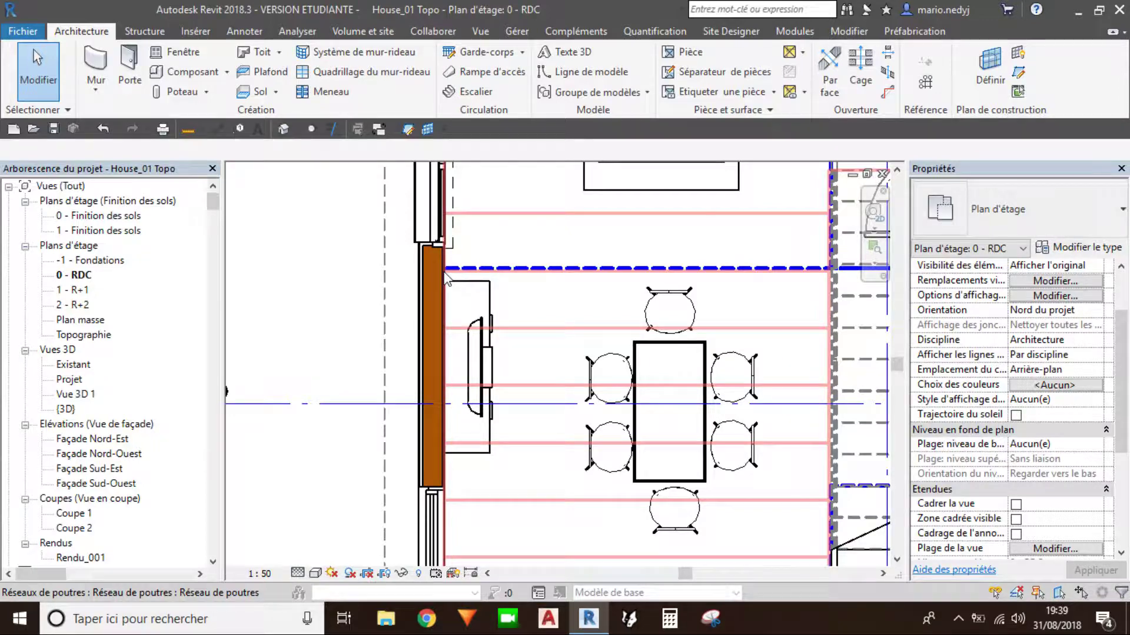
{"action": "key", "text": "Tab"}
{"action": "key", "text": "Tab"}
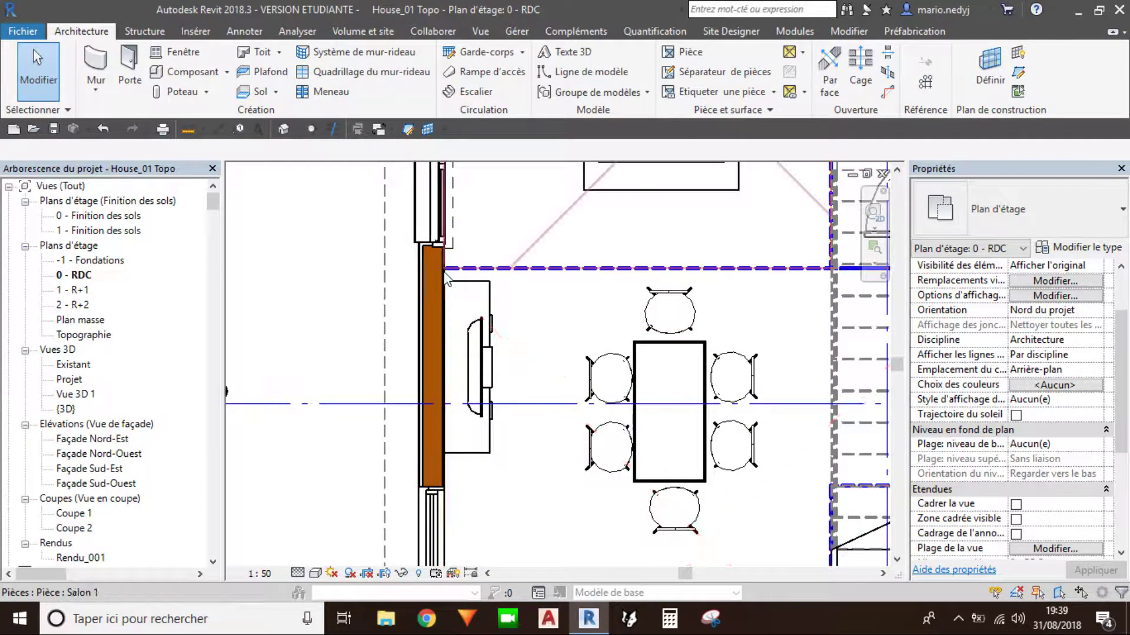
{"action": "key", "text": "Tab"}
{"action": "key", "text": "Tab"}
{"action": "key", "text": "Tab"}
{"action": "key", "text": "z"}
{"action": "key", "text": "f"}
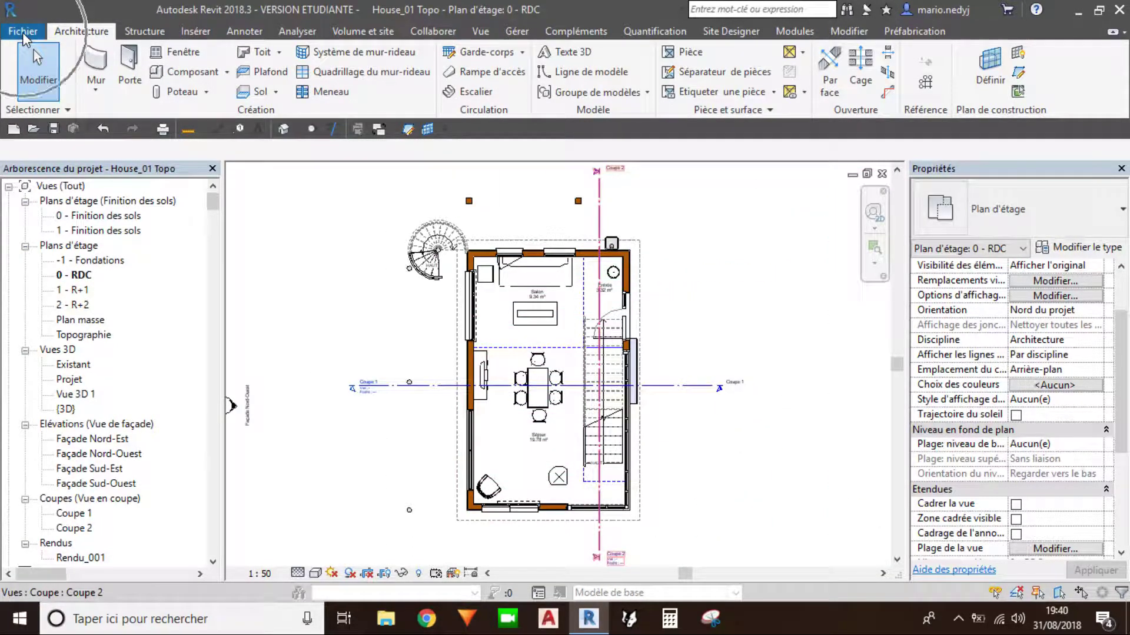
{"action": "left_click", "coordinate": [26, 37]}
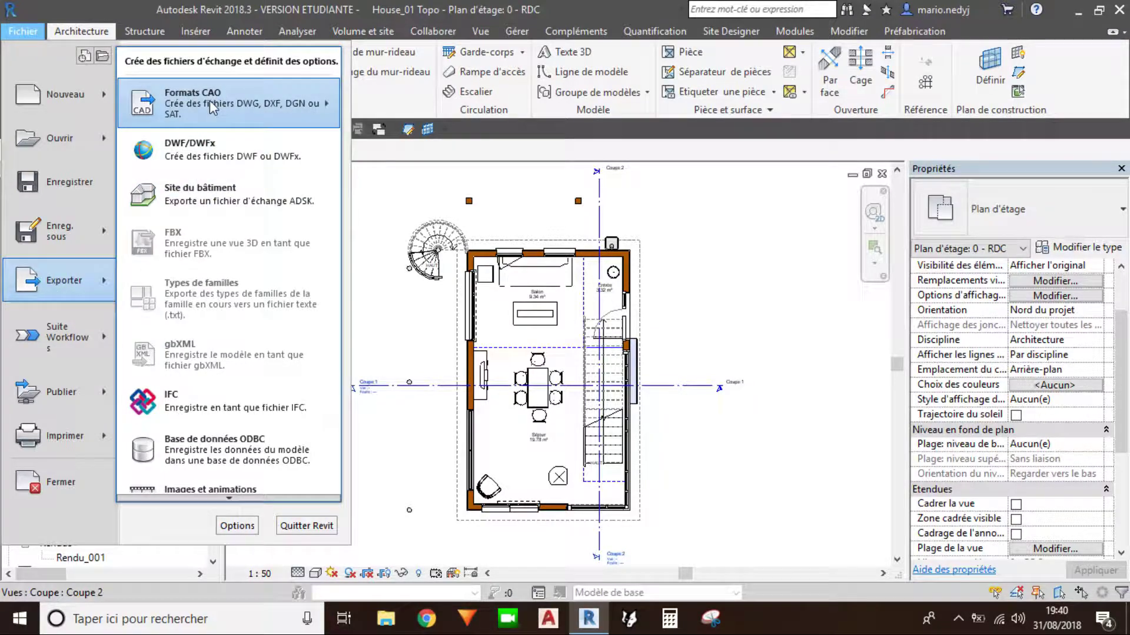
{"action": "mouse_move", "coordinate": [64, 280]}
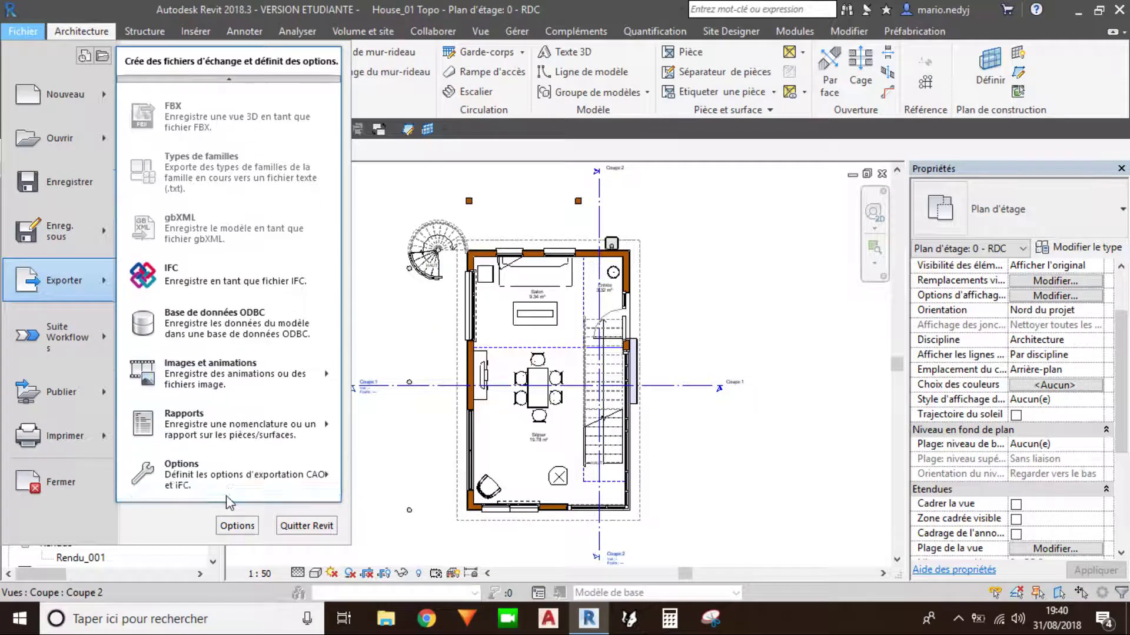
{"action": "mouse_move", "coordinate": [227, 474]}
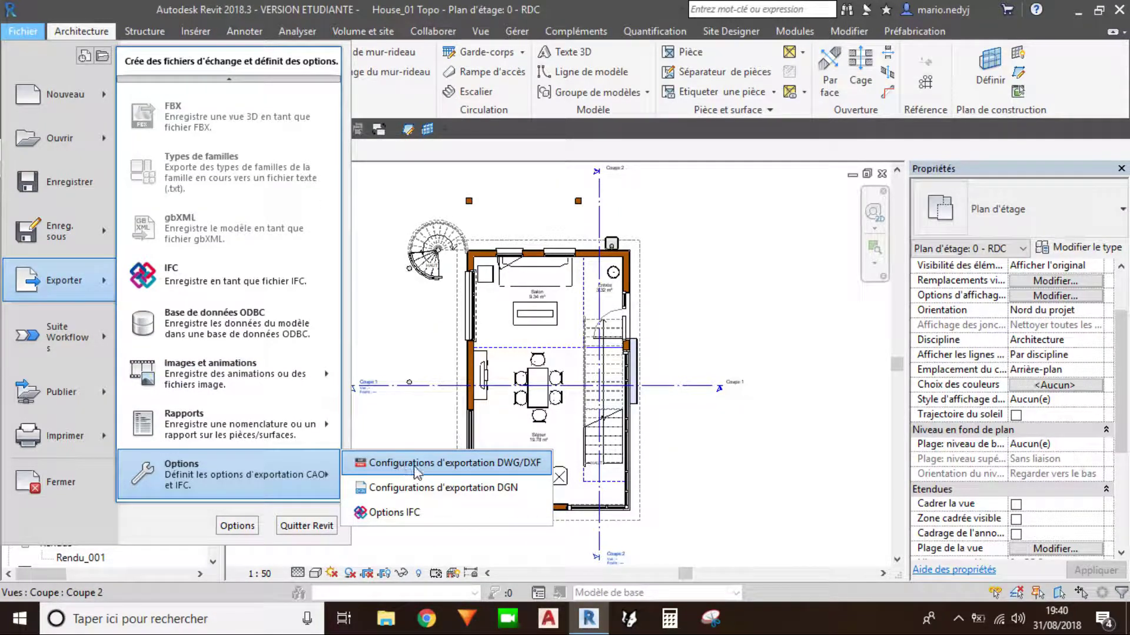
{"action": "left_click", "coordinate": [417, 465]}
{"action": "left_click_drag", "start_coordinate": [560, 99], "coordinate": [525, 64]}
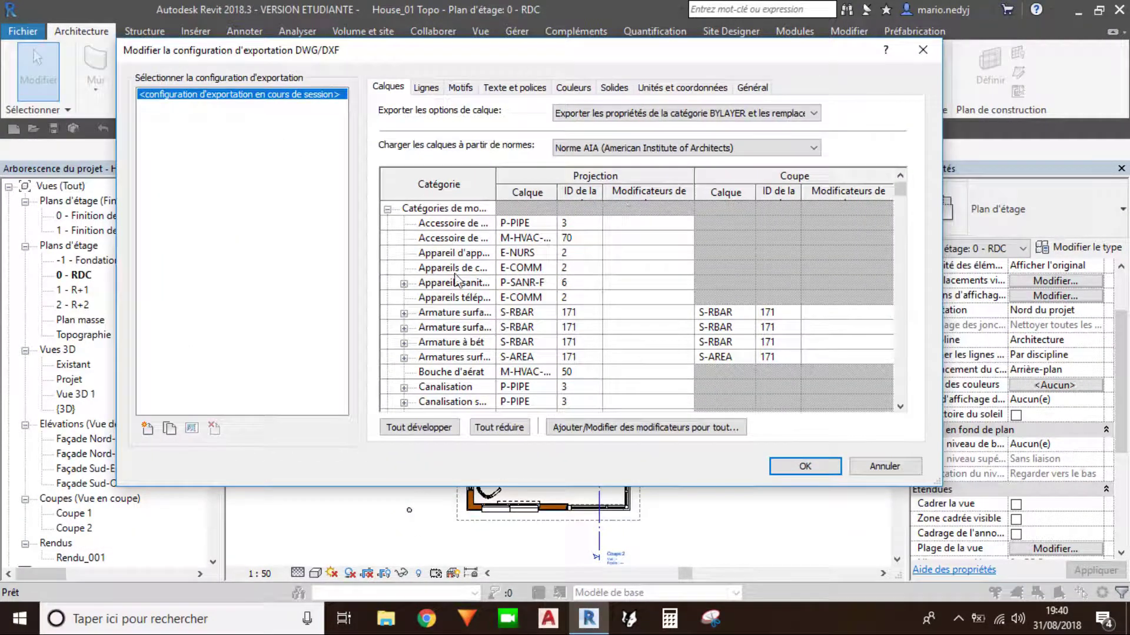
{"action": "scroll", "coordinate": [853, 439], "scroll_direction": "down", "scroll_amount": 2}
{"action": "scroll", "coordinate": [877, 445], "scroll_direction": "down", "scroll_amount": 2}
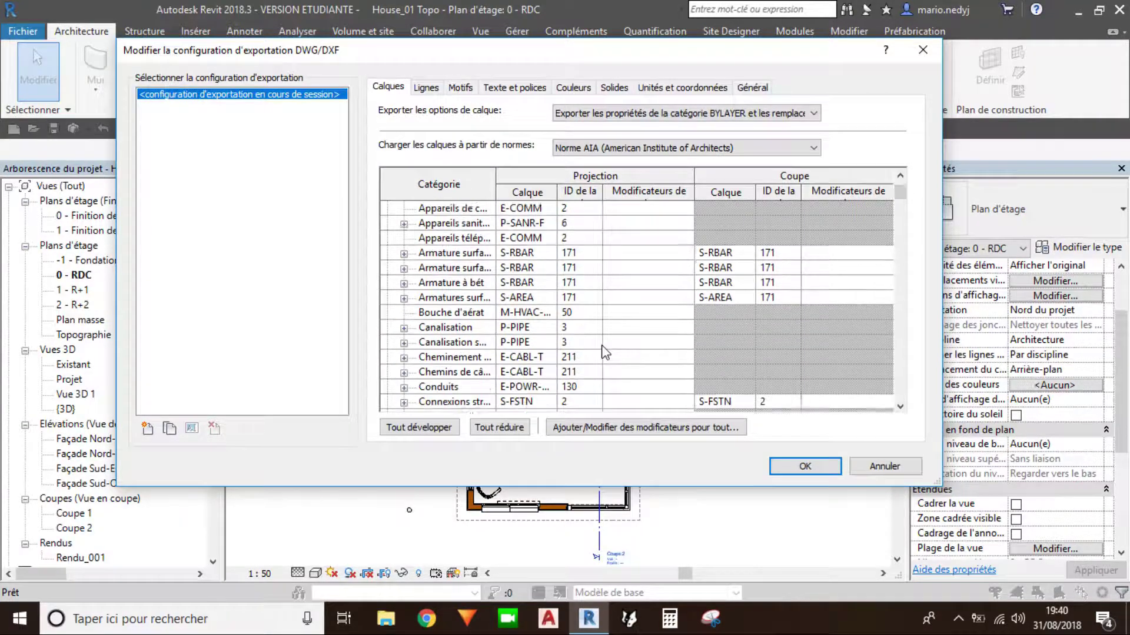
{"action": "scroll", "coordinate": [900, 450], "scroll_direction": "down", "scroll_amount": 2}
{"action": "left_click", "coordinate": [888, 468]}
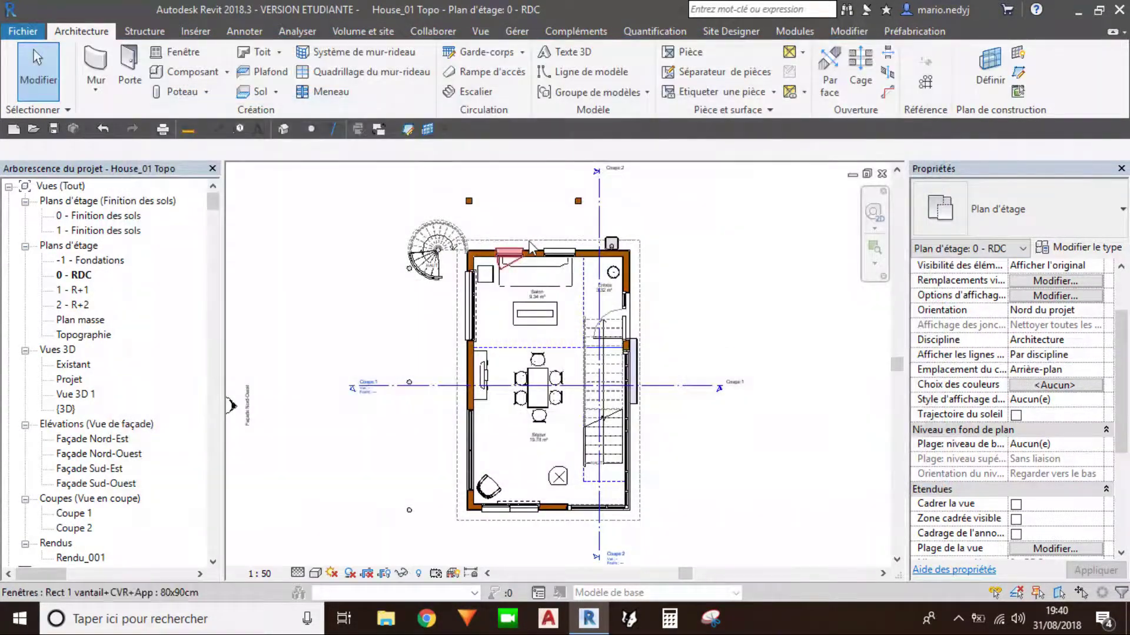
{"action": "scroll", "coordinate": [676, 306], "scroll_direction": "down", "scroll_amount": 2}
{"action": "middle_click_drag", "start_coordinate": [689, 323], "coordinate": [735, 330]}
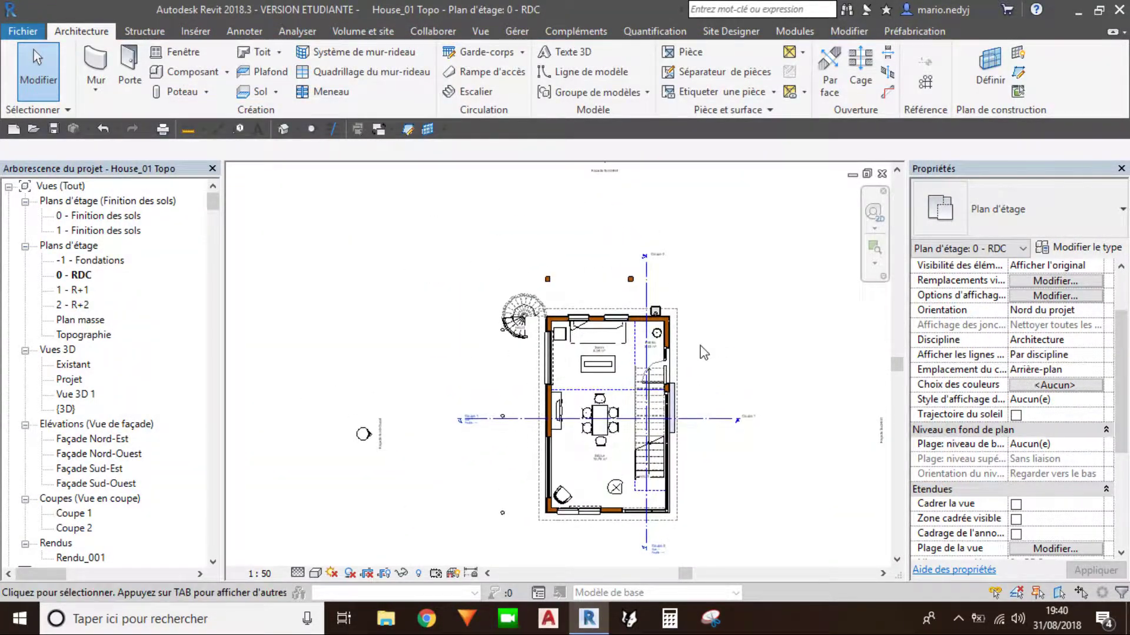
{"action": "scroll", "coordinate": [703, 353], "scroll_direction": "down", "scroll_amount": 2}
{"action": "scroll", "coordinate": [488, 353], "scroll_direction": "up", "scroll_amount": 2}
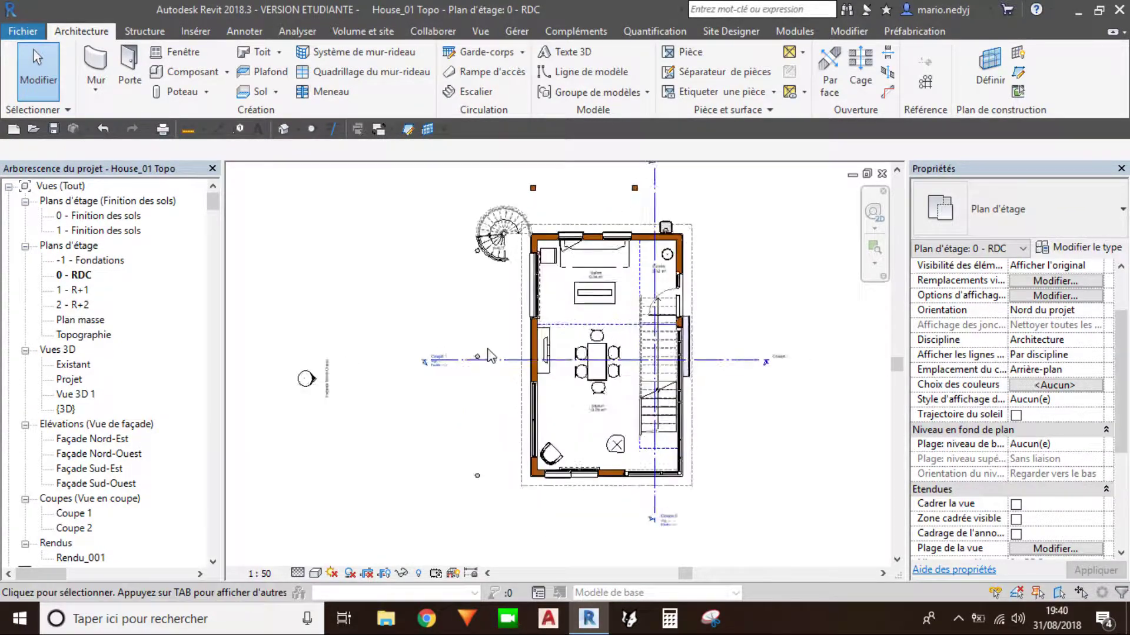
{"action": "scroll", "coordinate": [487, 353], "scroll_direction": "up", "scroll_amount": 2}
{"action": "scroll", "coordinate": [602, 370], "scroll_direction": "down", "scroll_amount": 3}
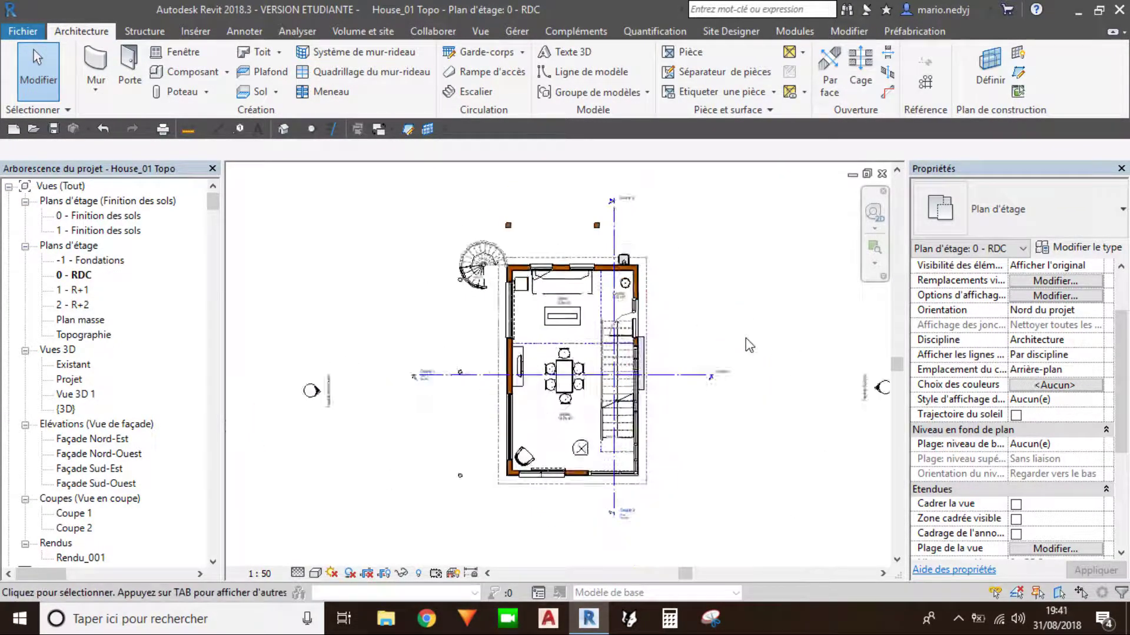
{"action": "scroll", "coordinate": [681, 340], "scroll_direction": "up", "scroll_amount": 2}
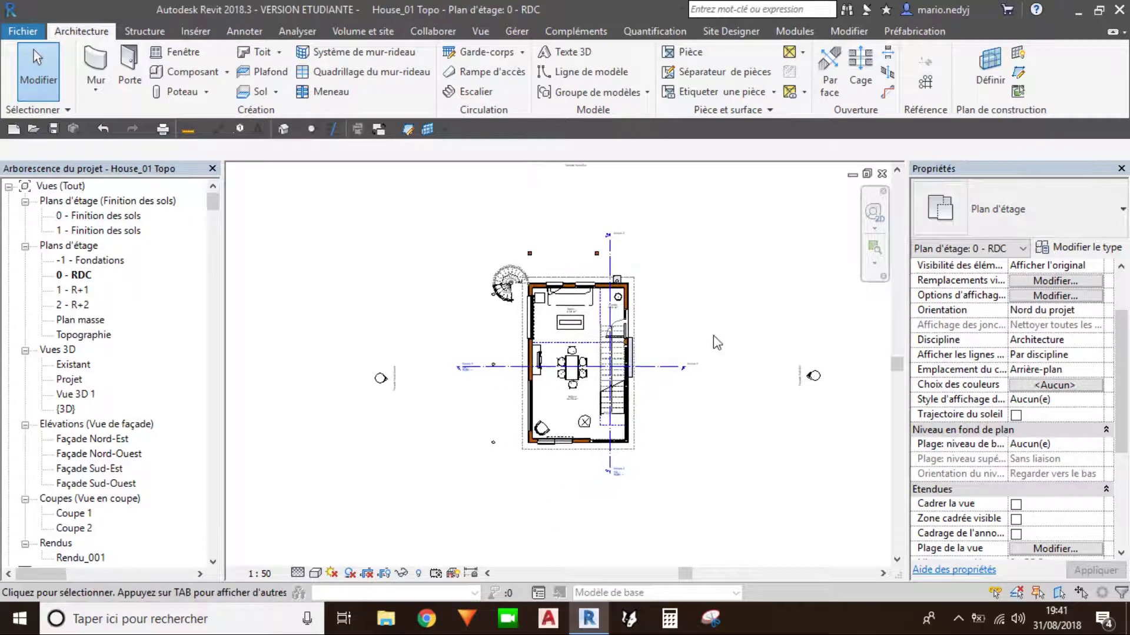
{"action": "scroll", "coordinate": [598, 354], "scroll_direction": "up", "scroll_amount": 2}
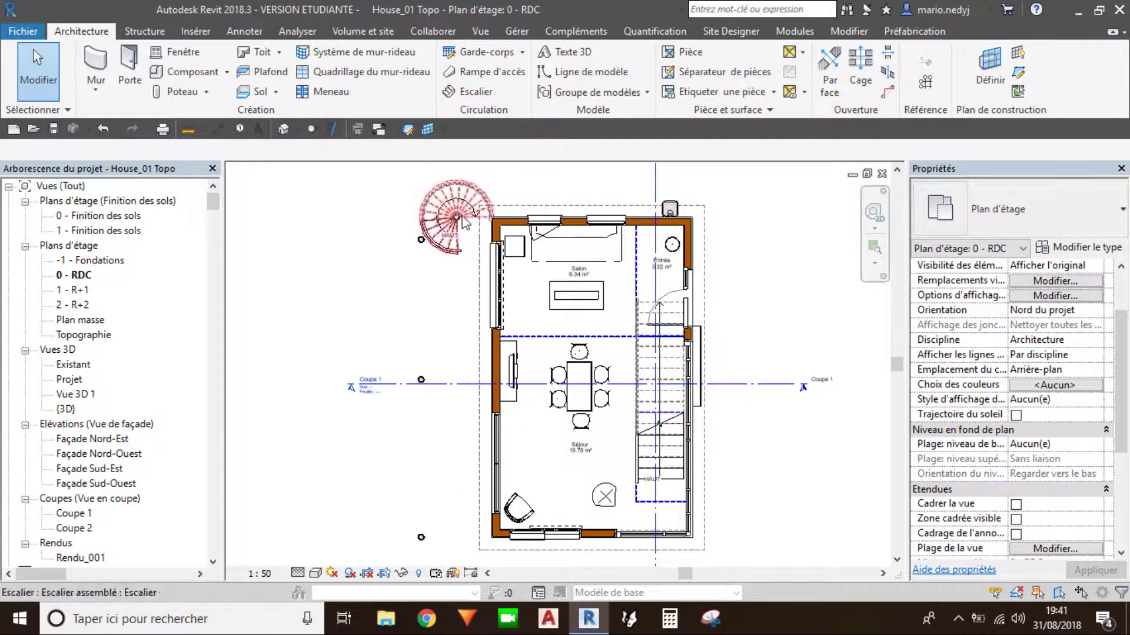